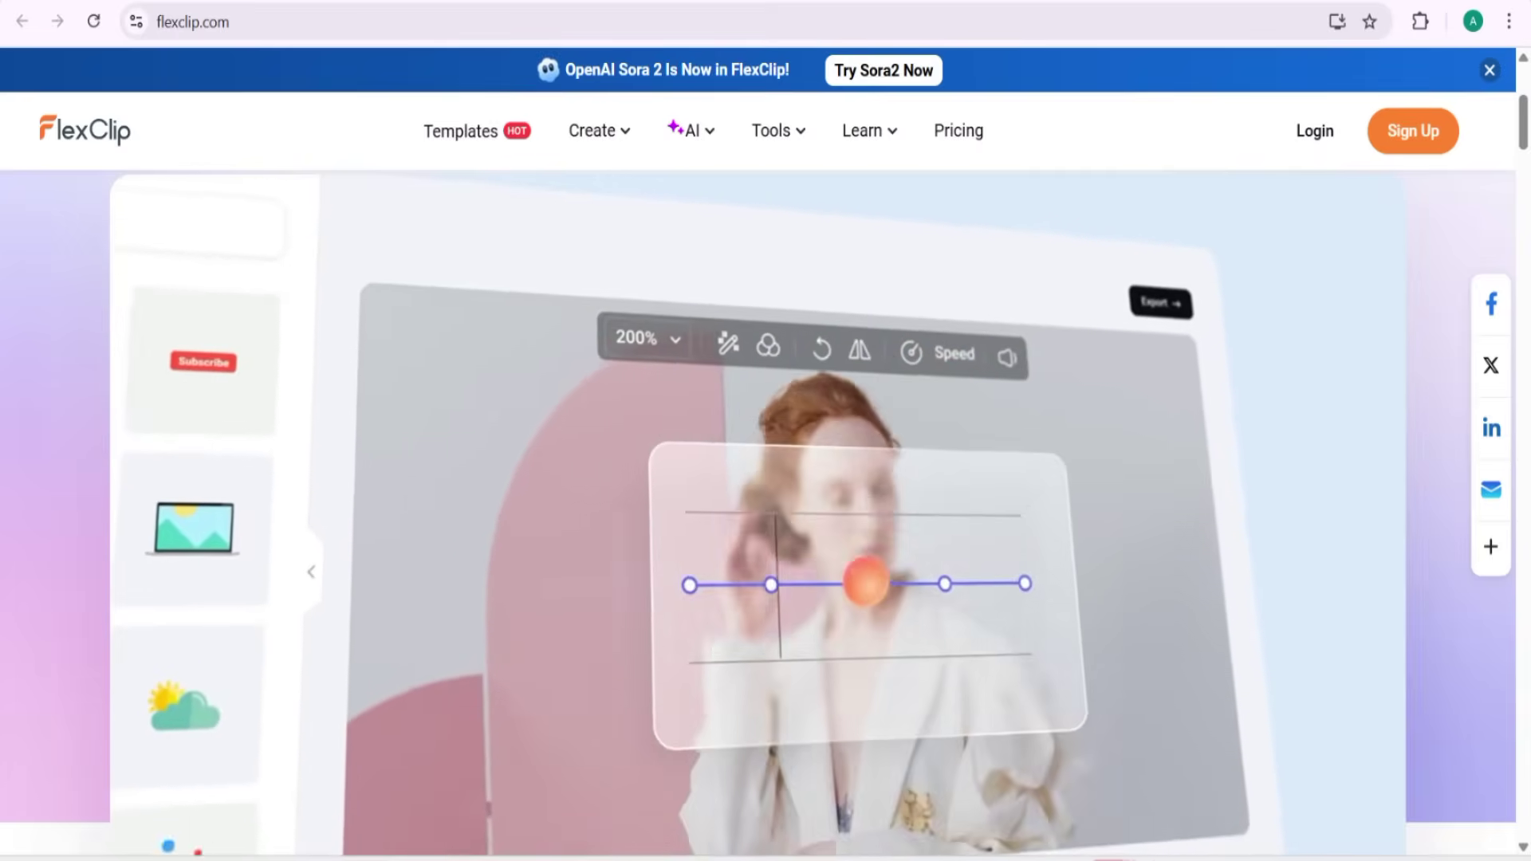
Step: Look through the FlexClip homepage from the intro banner and trusted brands to the template gallery
scroll(757, 510, up, 5)
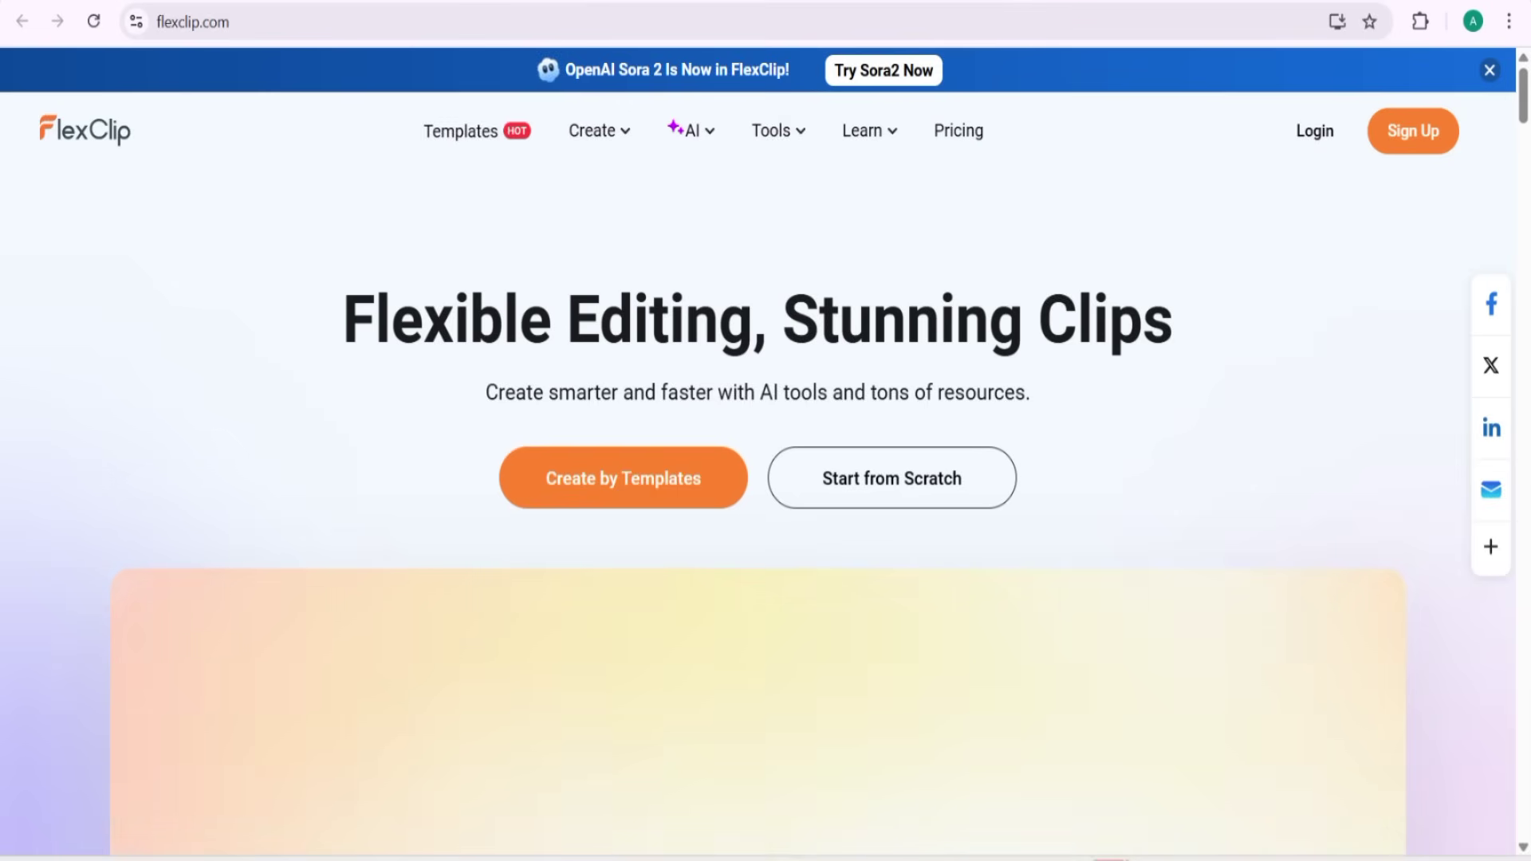
scroll(758, 478, down, 4)
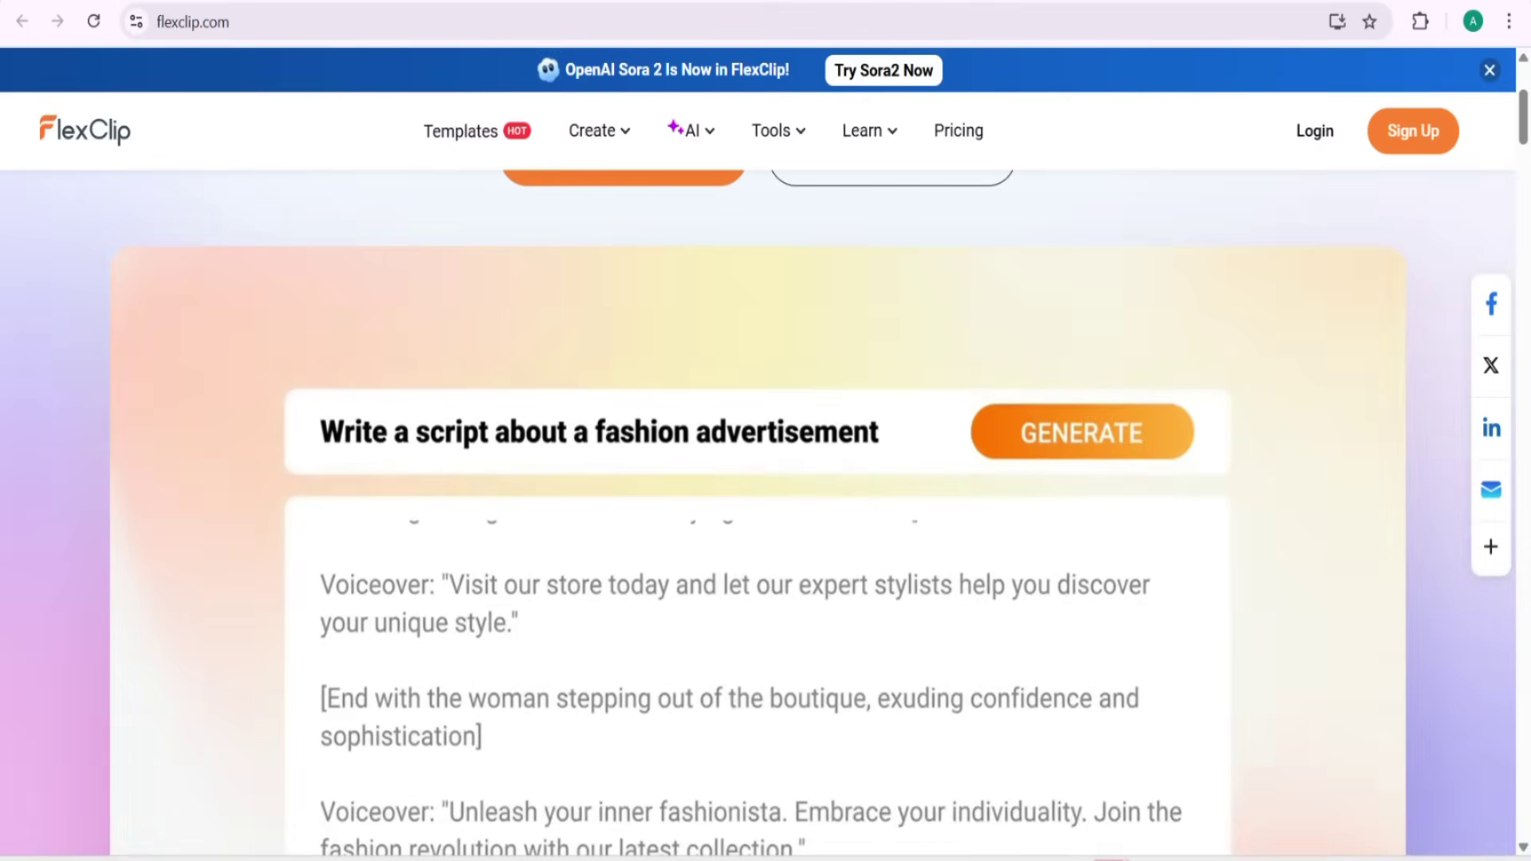
scroll(757, 478, down, 2)
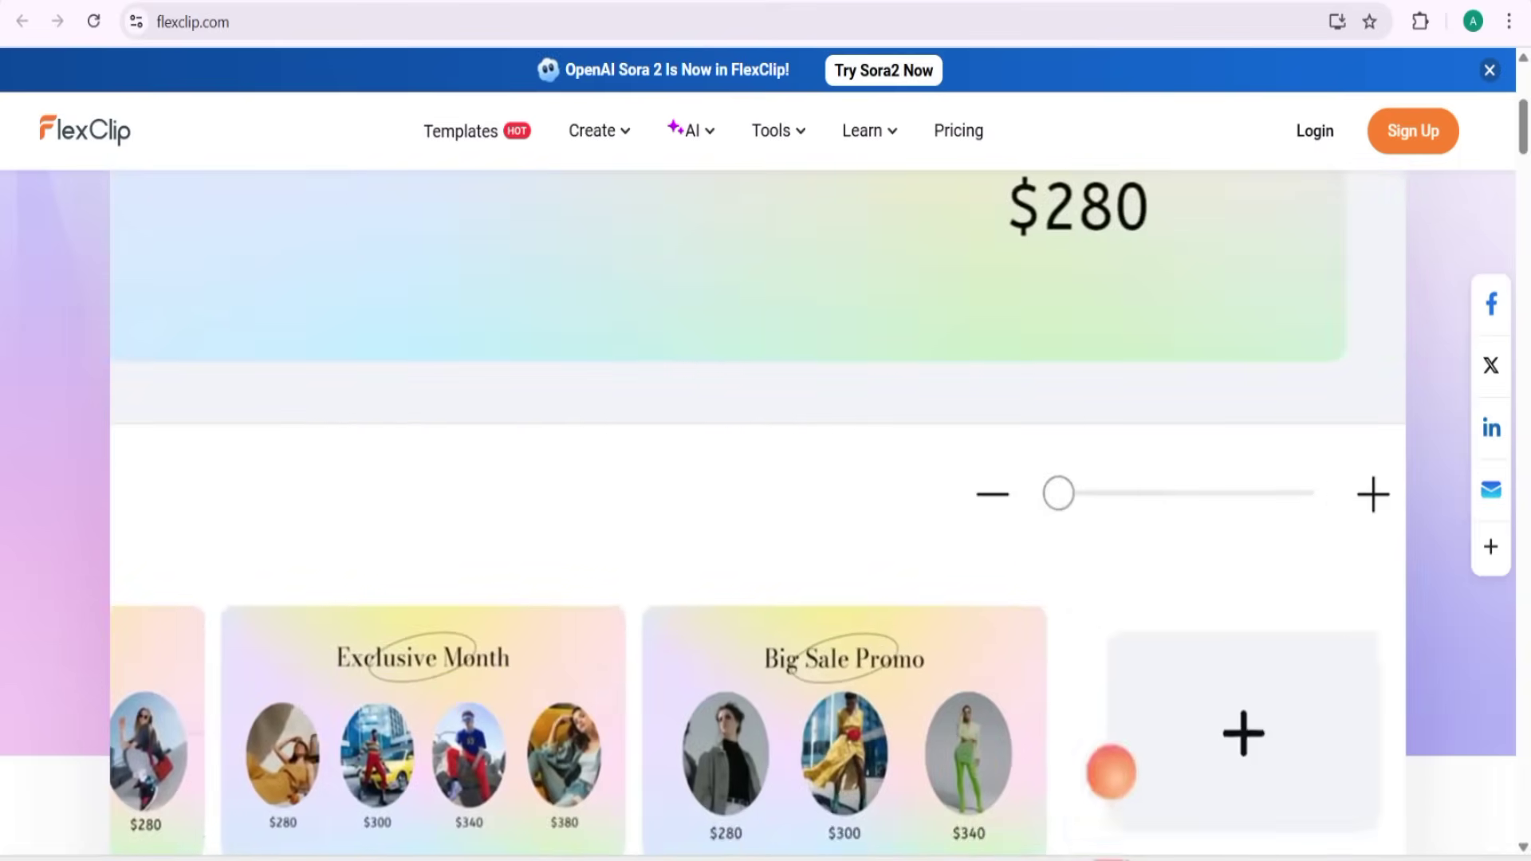
scroll(757, 510, down, 6)
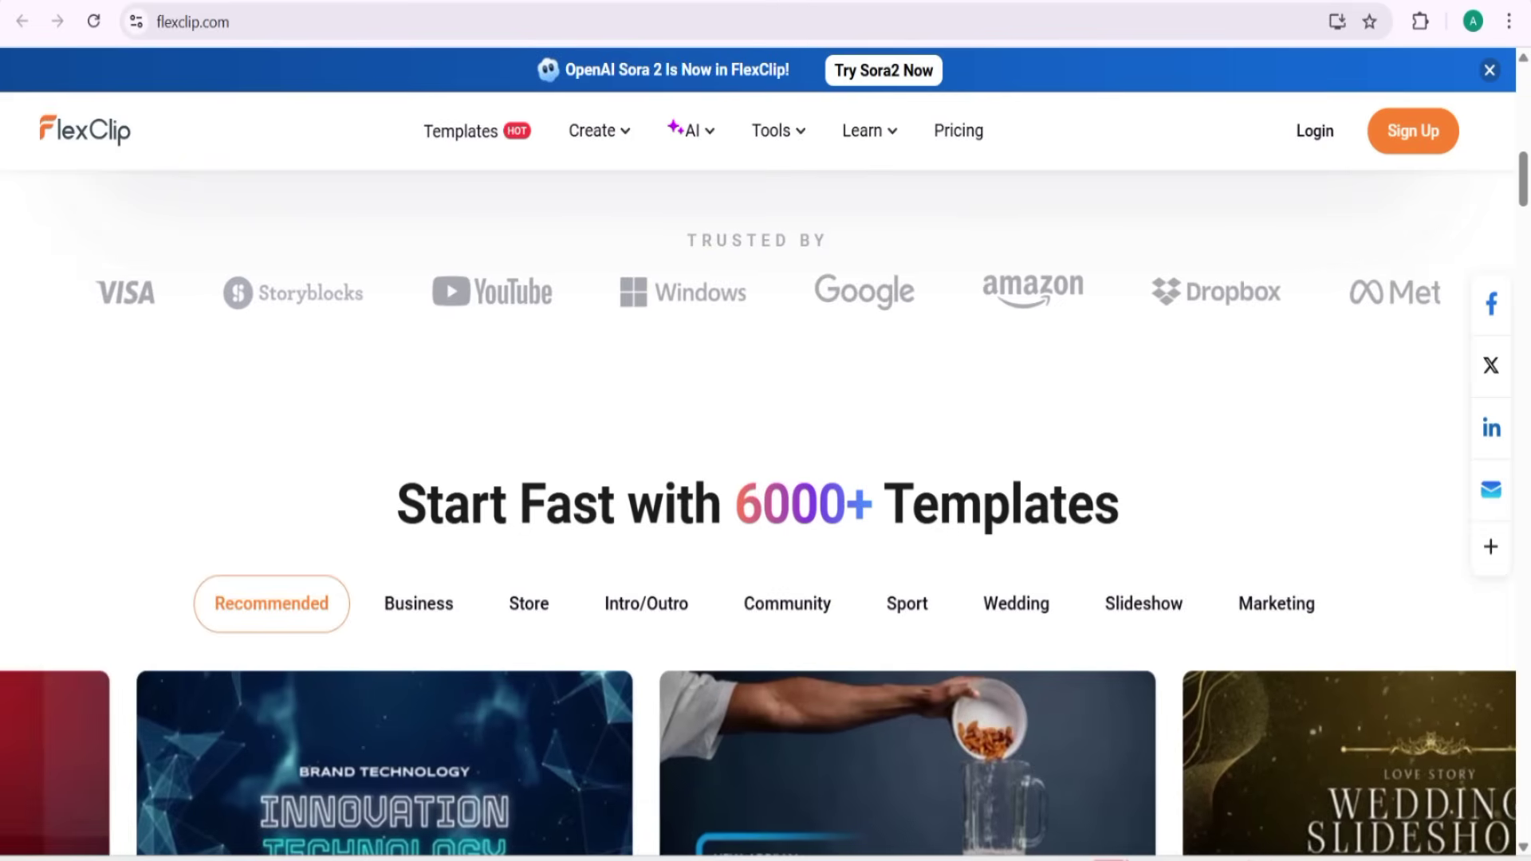
scroll(765, 478, down, 2)
scroll(765, 479, down, 2)
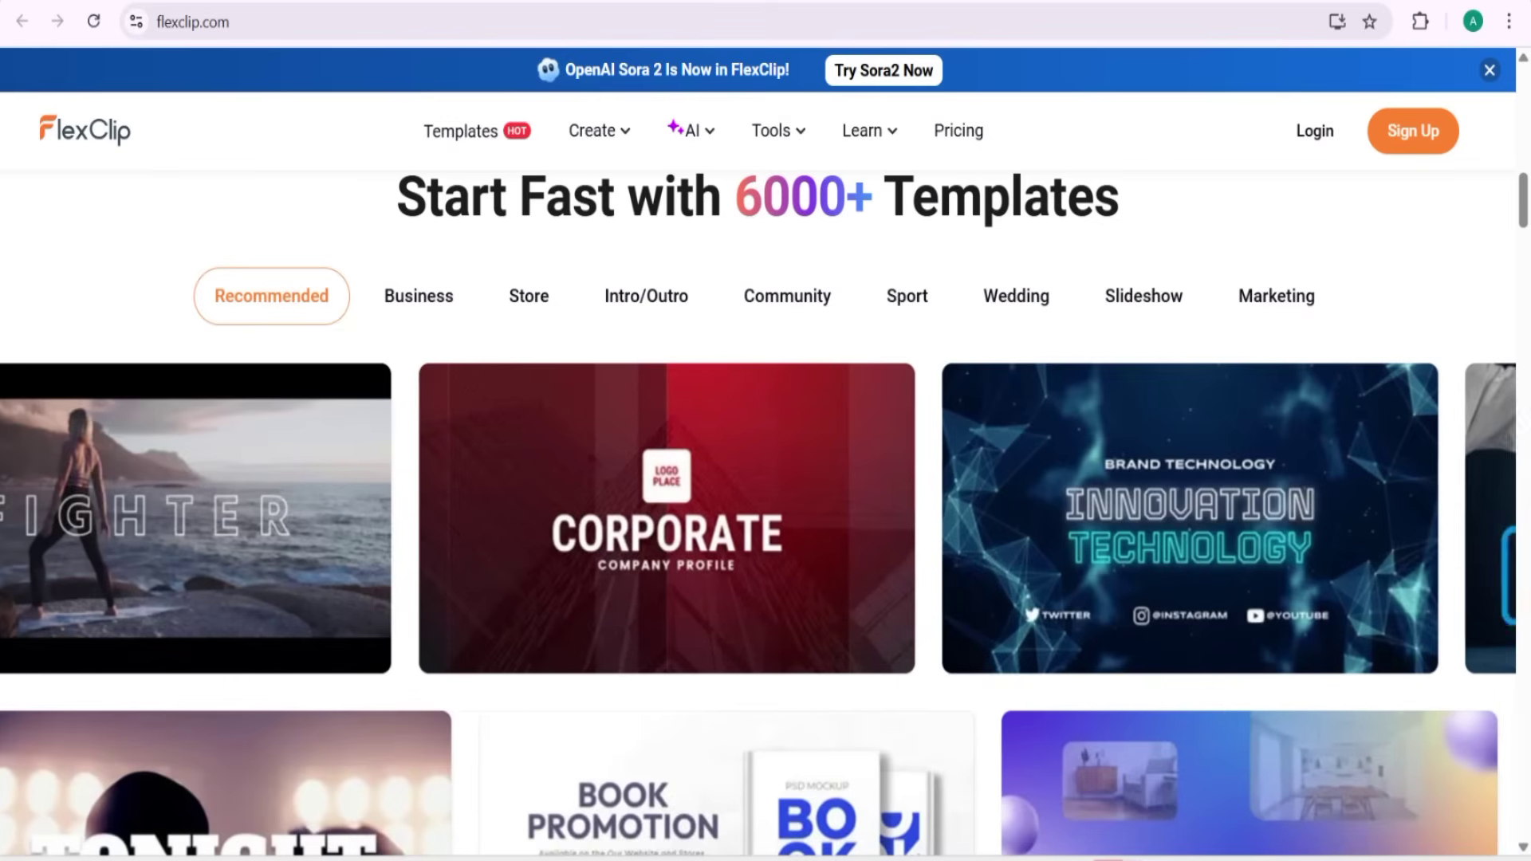
scroll(765, 510, down, 5)
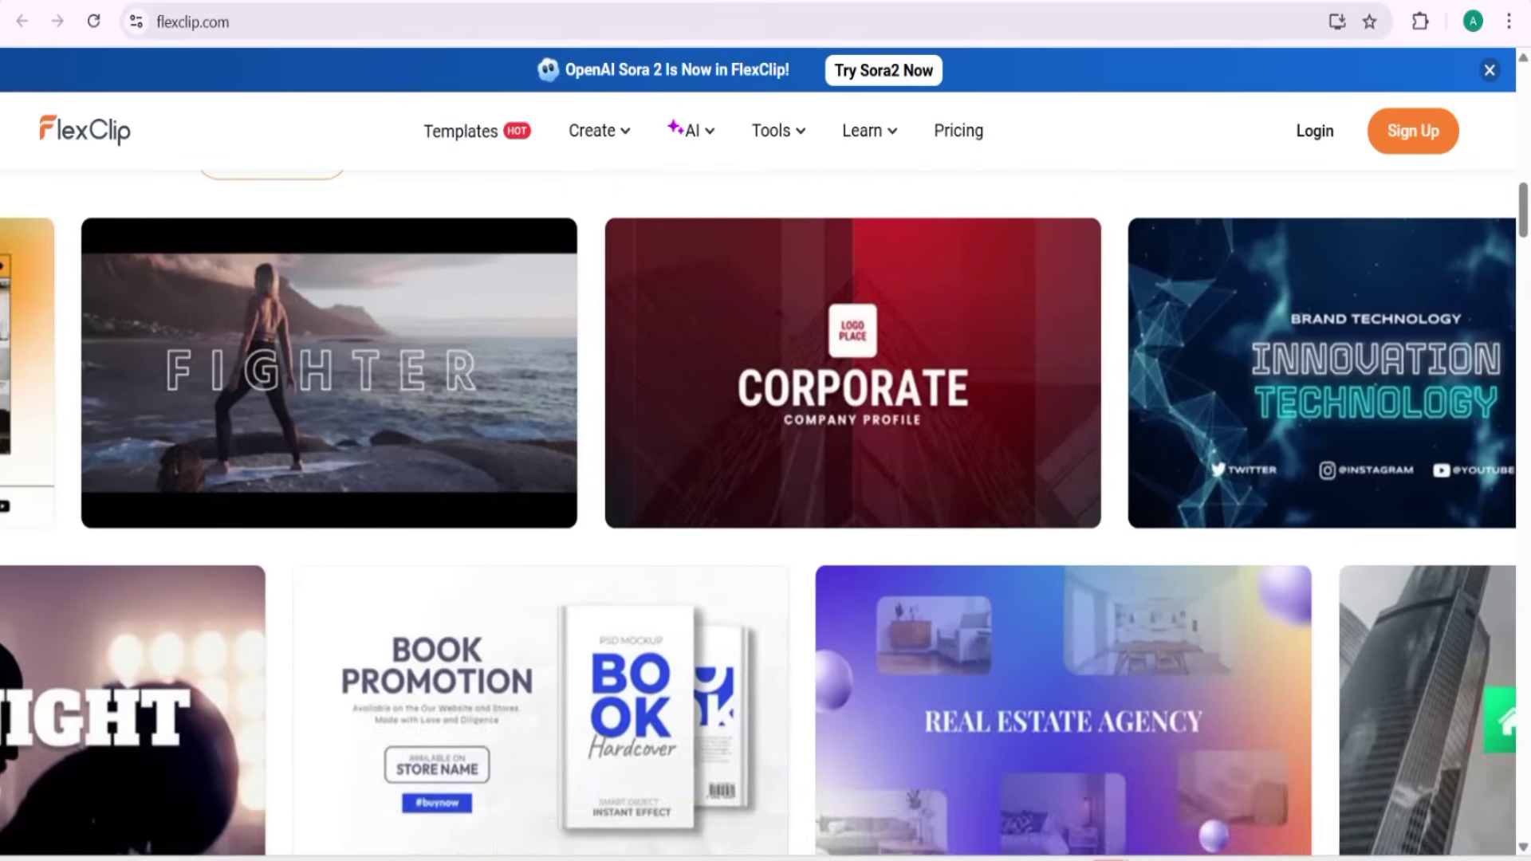
Step: Examine the AI tools section of the homepage, from AI Video Generator to AI Translator
scroll(766, 510, down, 8)
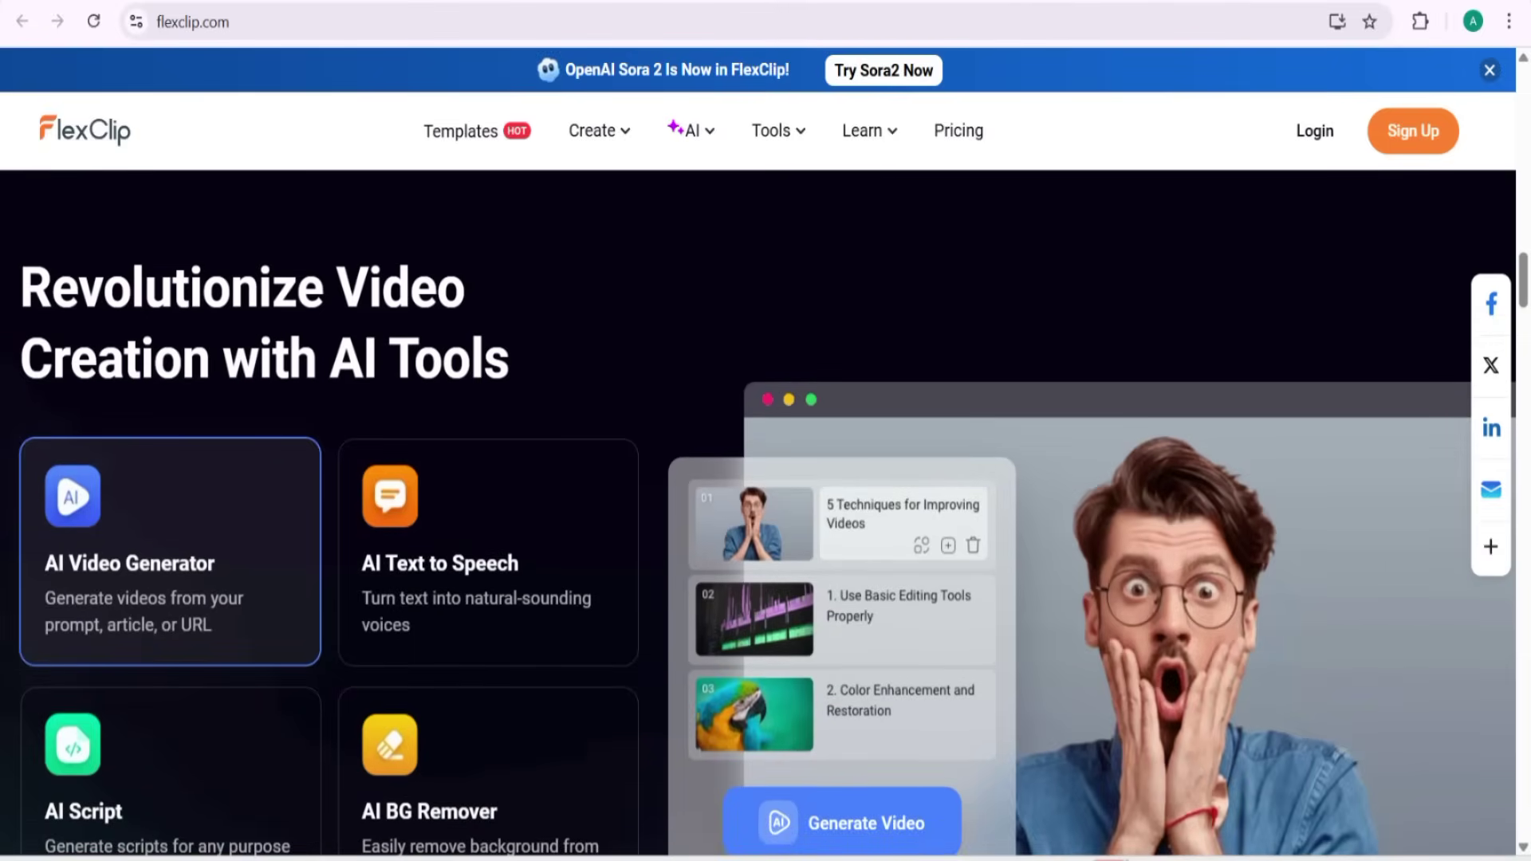
scroll(765, 511, down, 9)
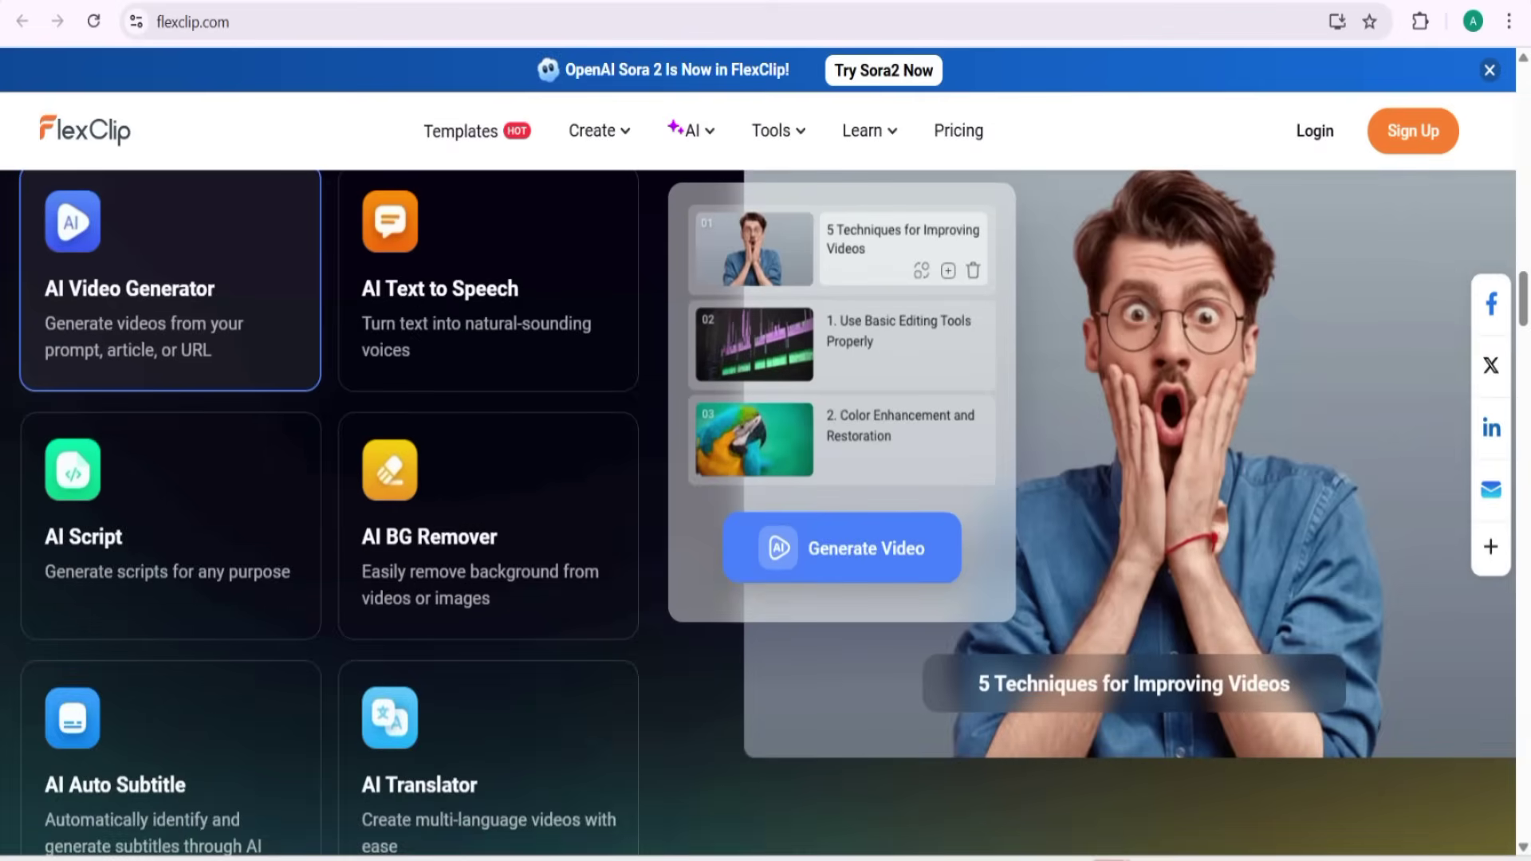
scroll(766, 510, down, 5)
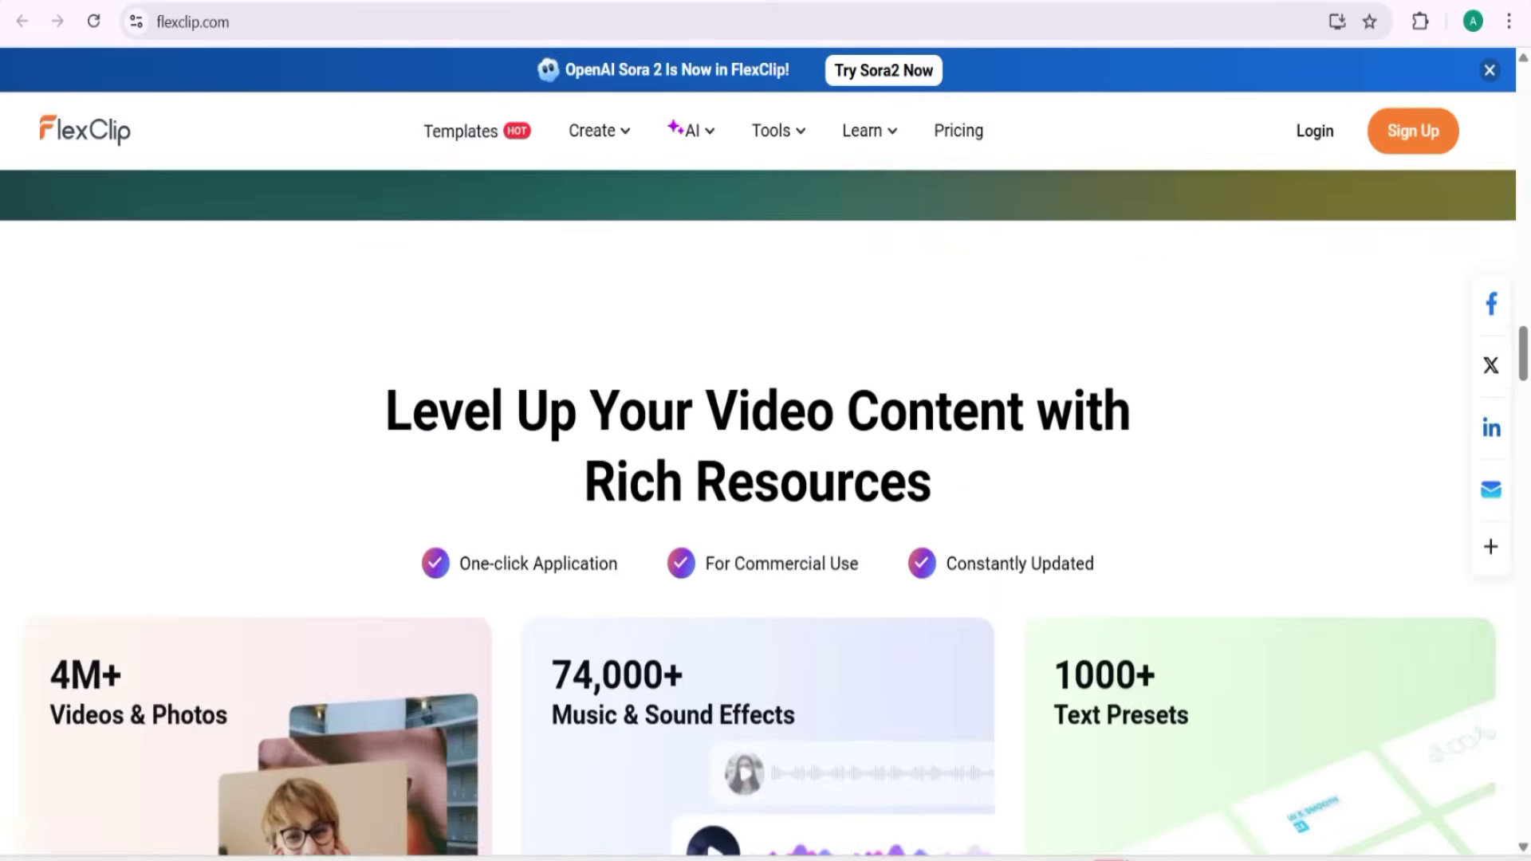
scroll(765, 511, up, 7)
scroll(765, 511, up, 4)
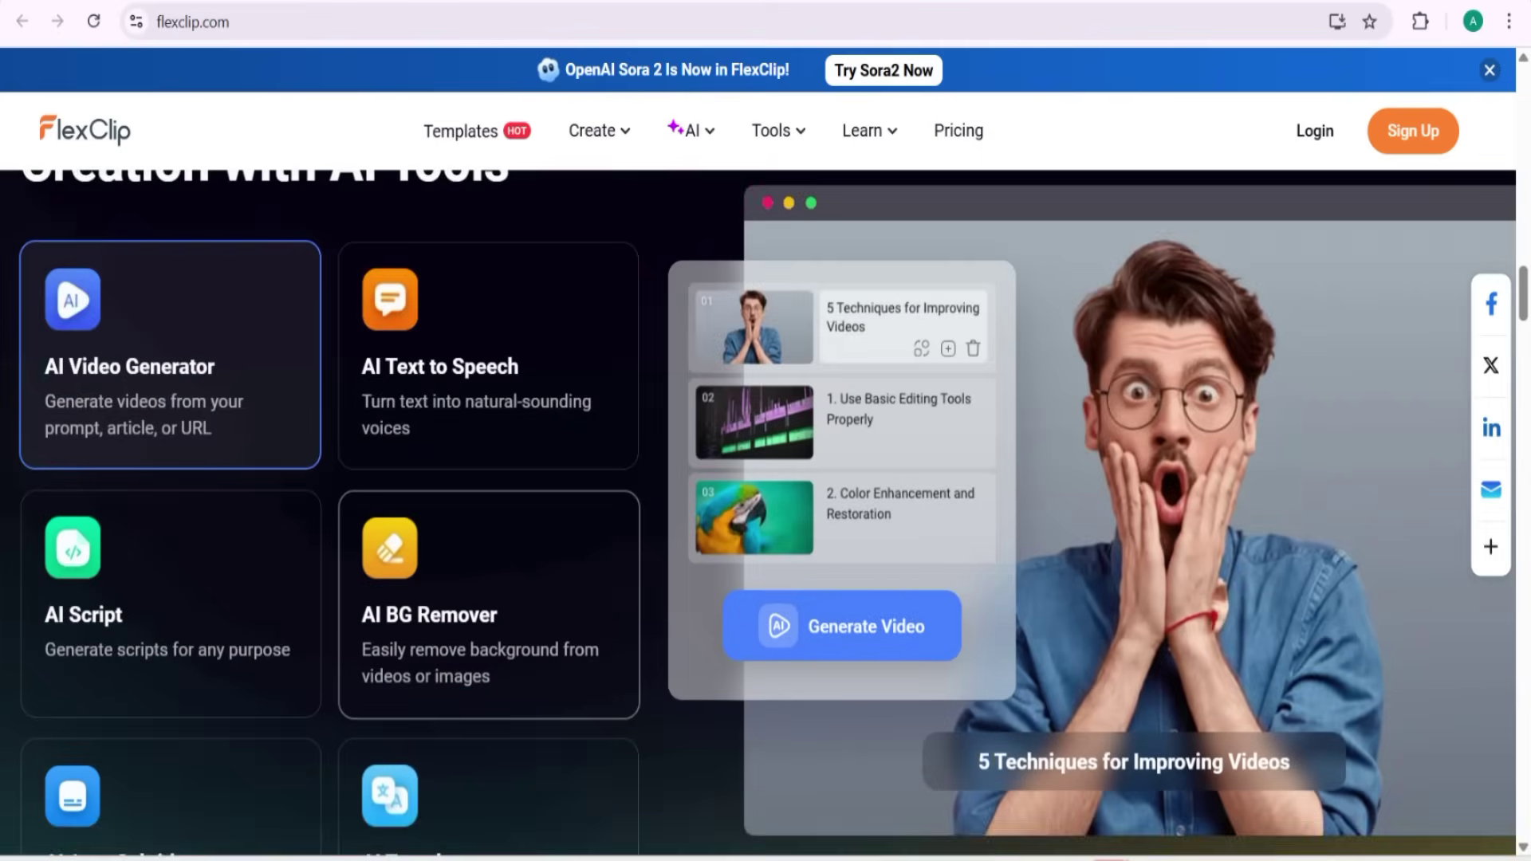
scroll(8, 383, up, 5)
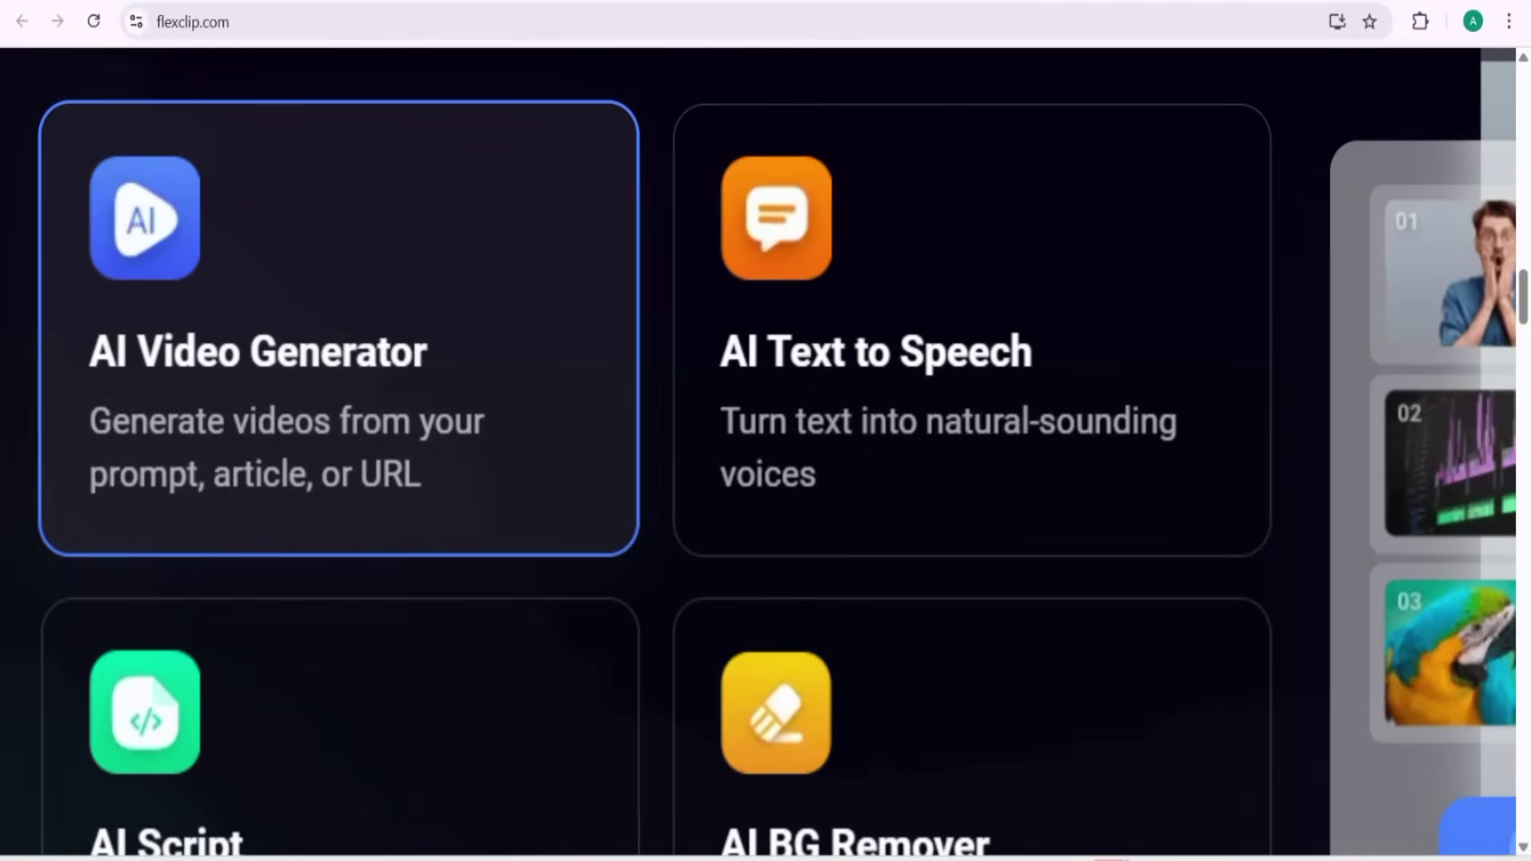
scroll(8, 384, down, 5)
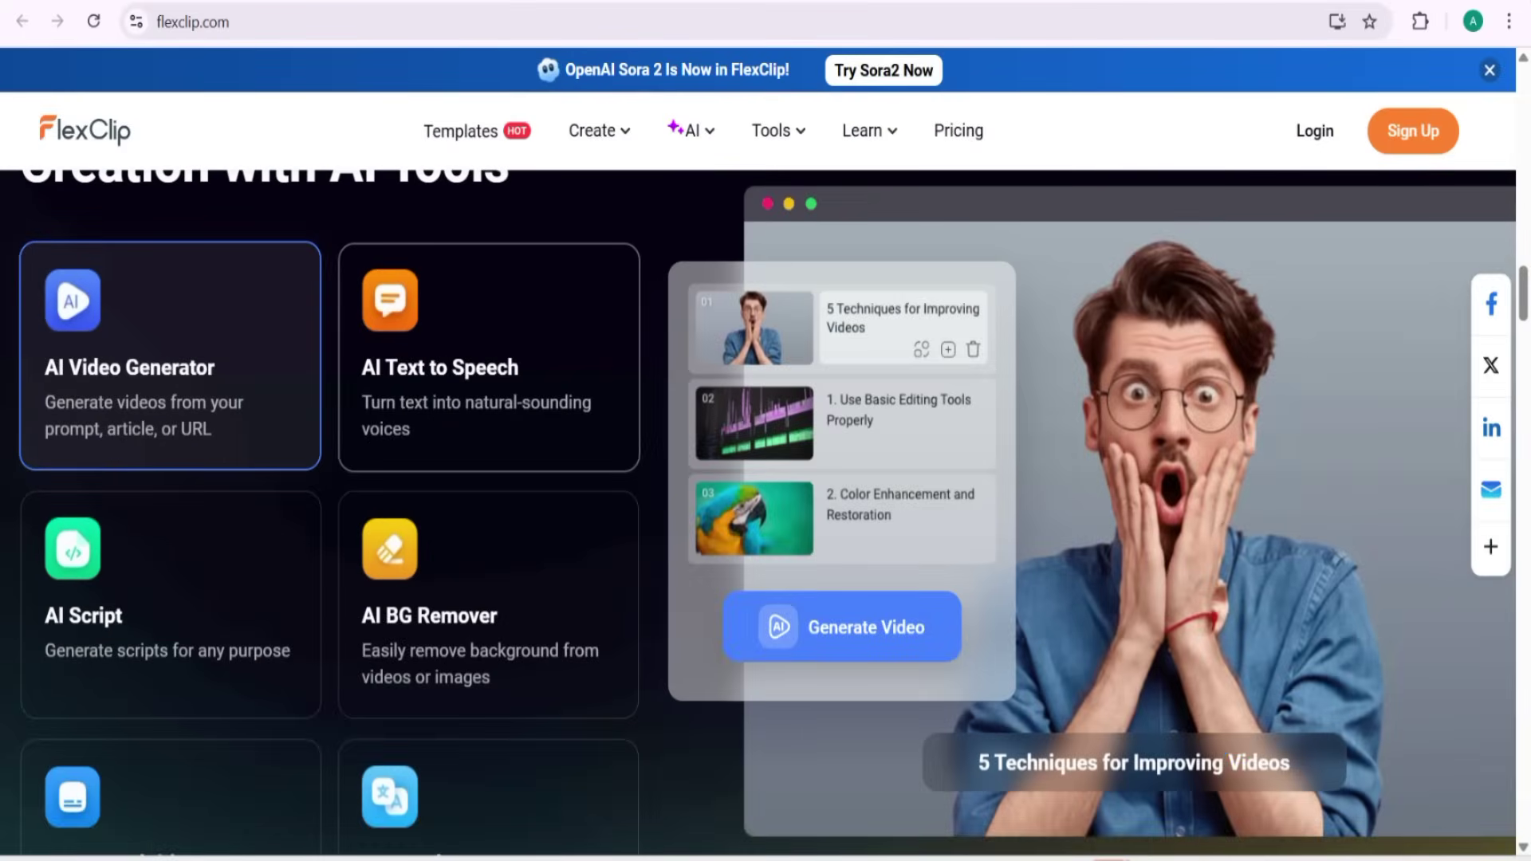
scroll(766, 510, down, 2)
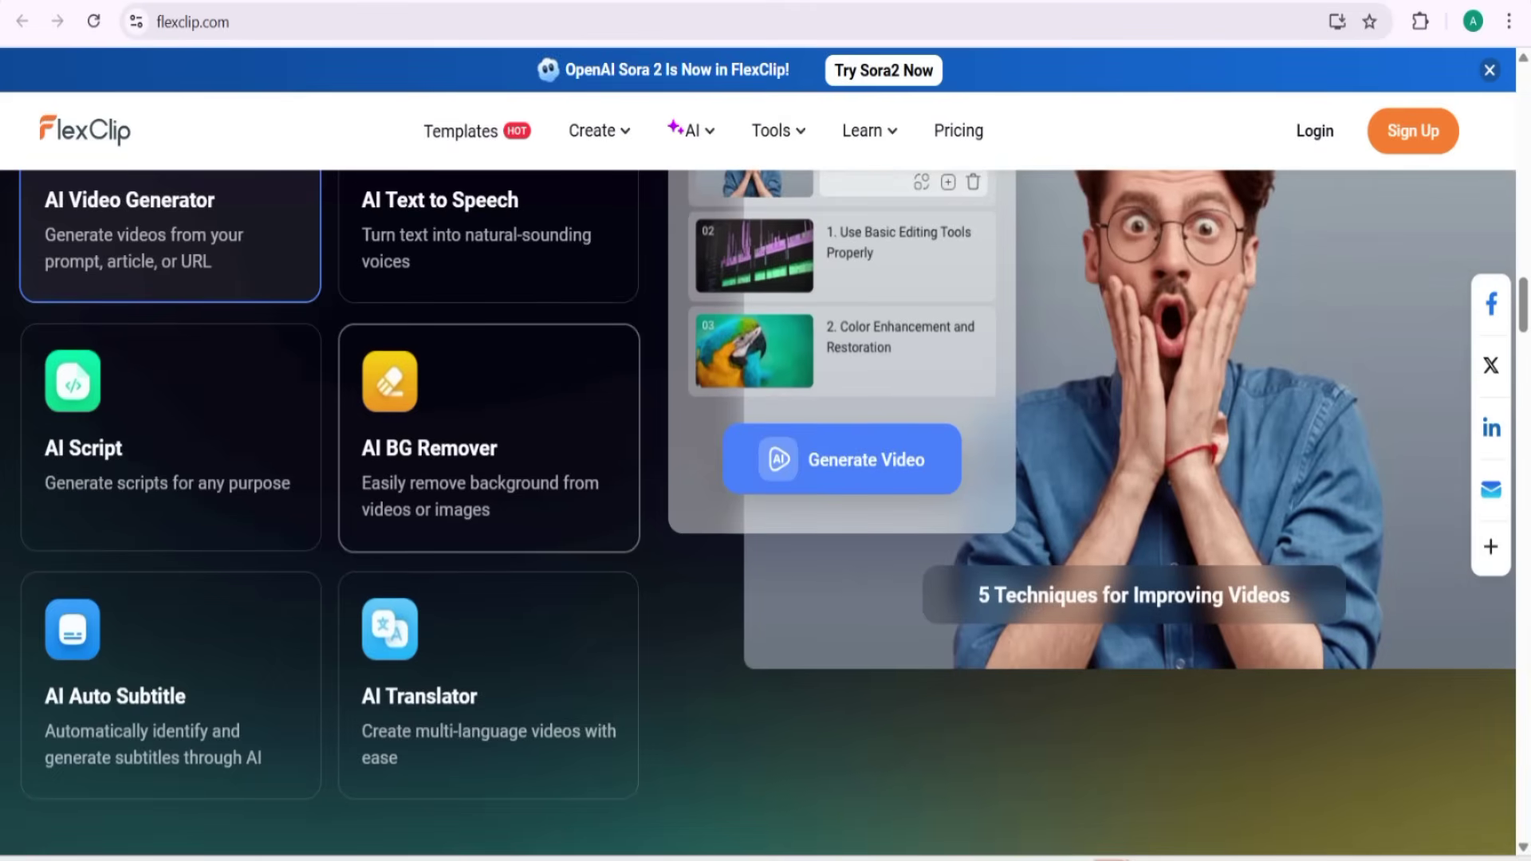
Step: Examine the homepage's stock resource categories, such as videos, music, text presets, dynamic elements, effects and transitions
scroll(765, 510, down, 1)
scroll(765, 510, down, 7)
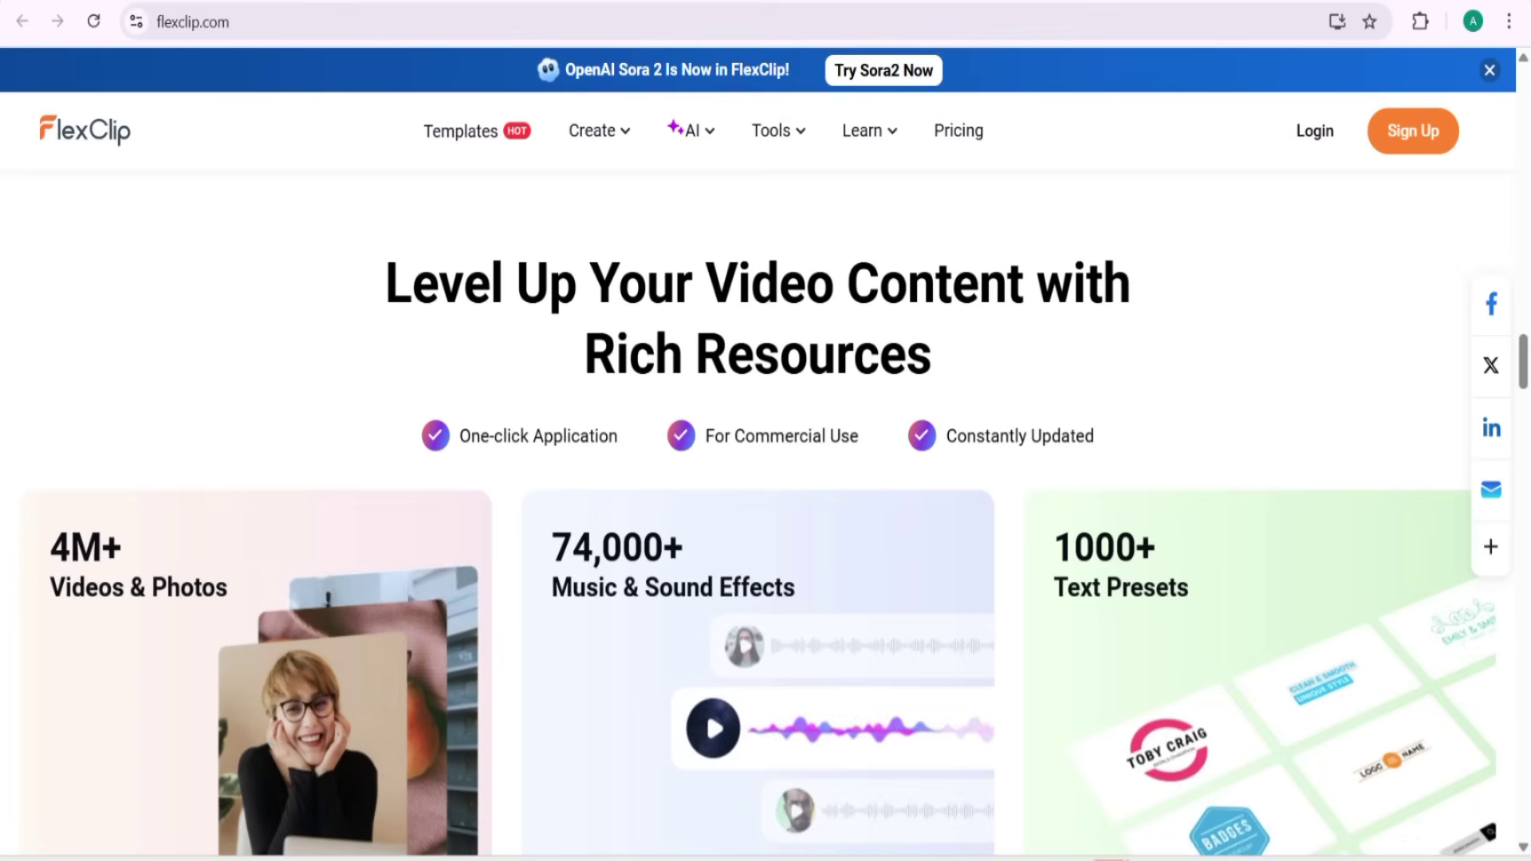
scroll(766, 510, down, 2)
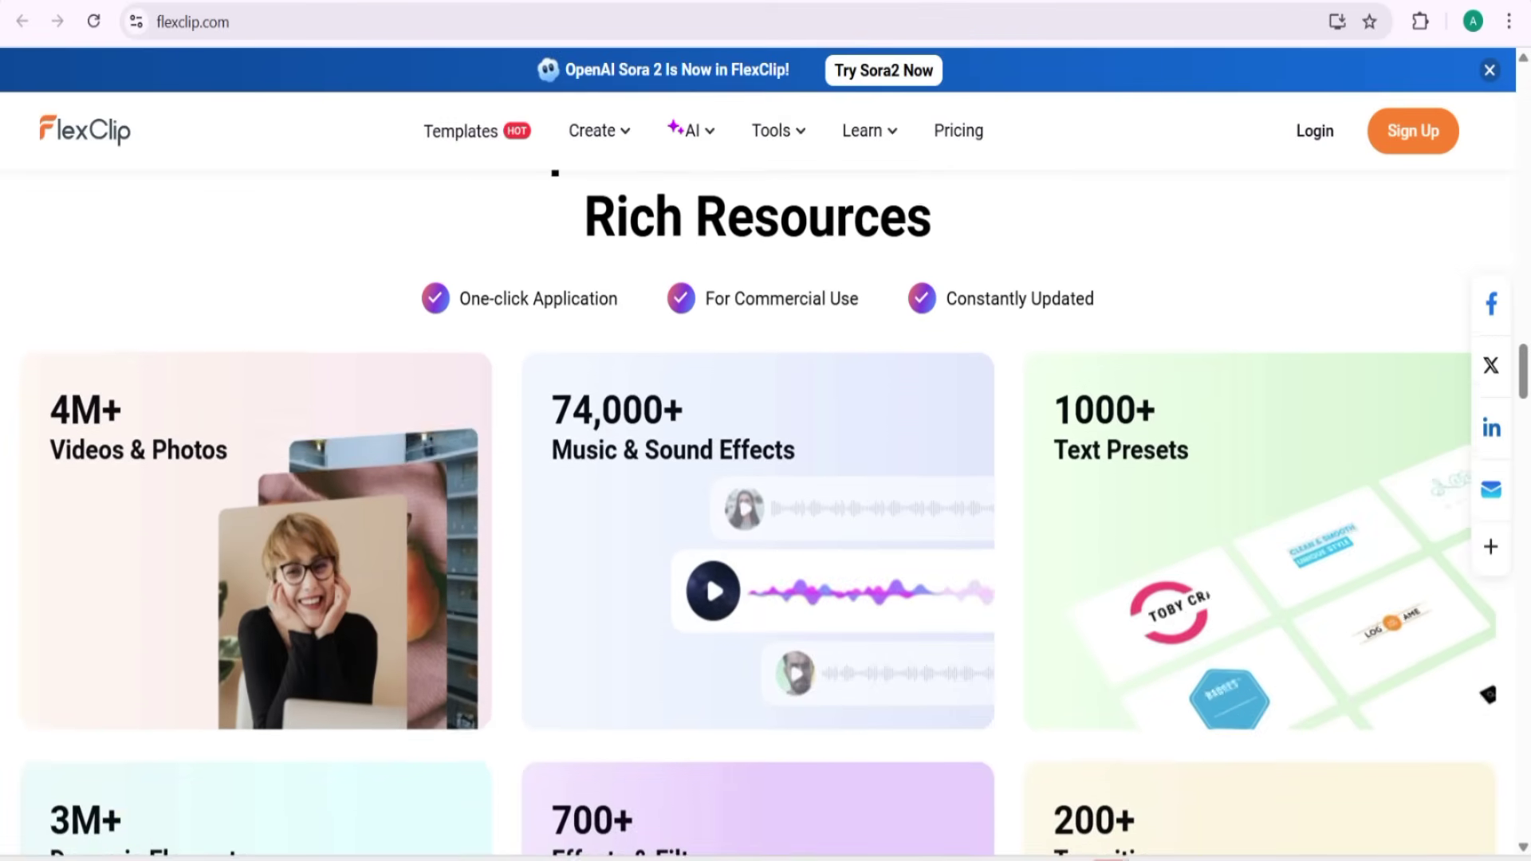
scroll(765, 510, down, 1)
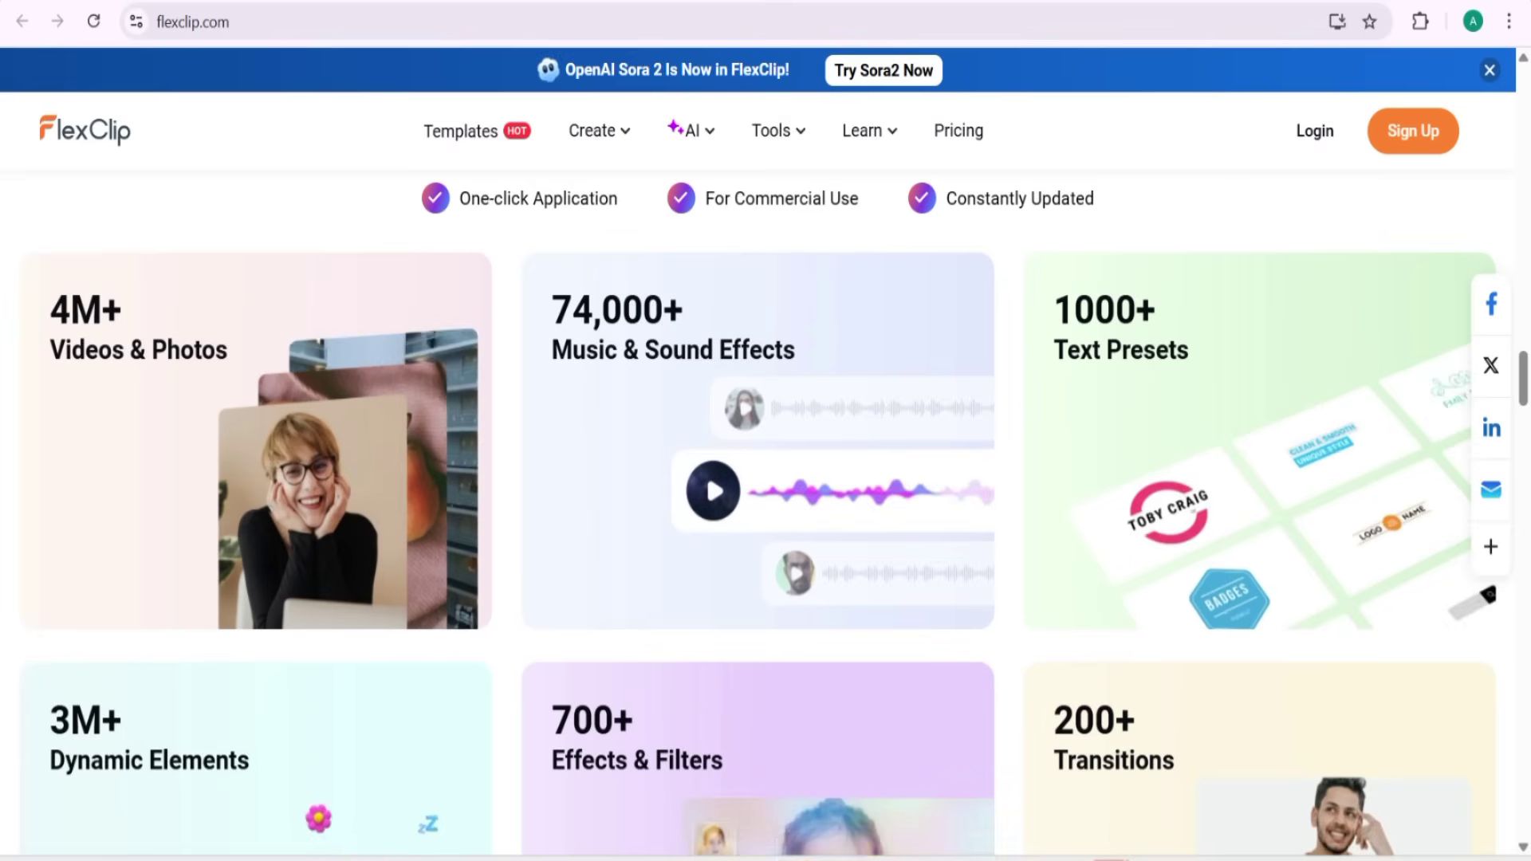
scroll(765, 518, down, 4)
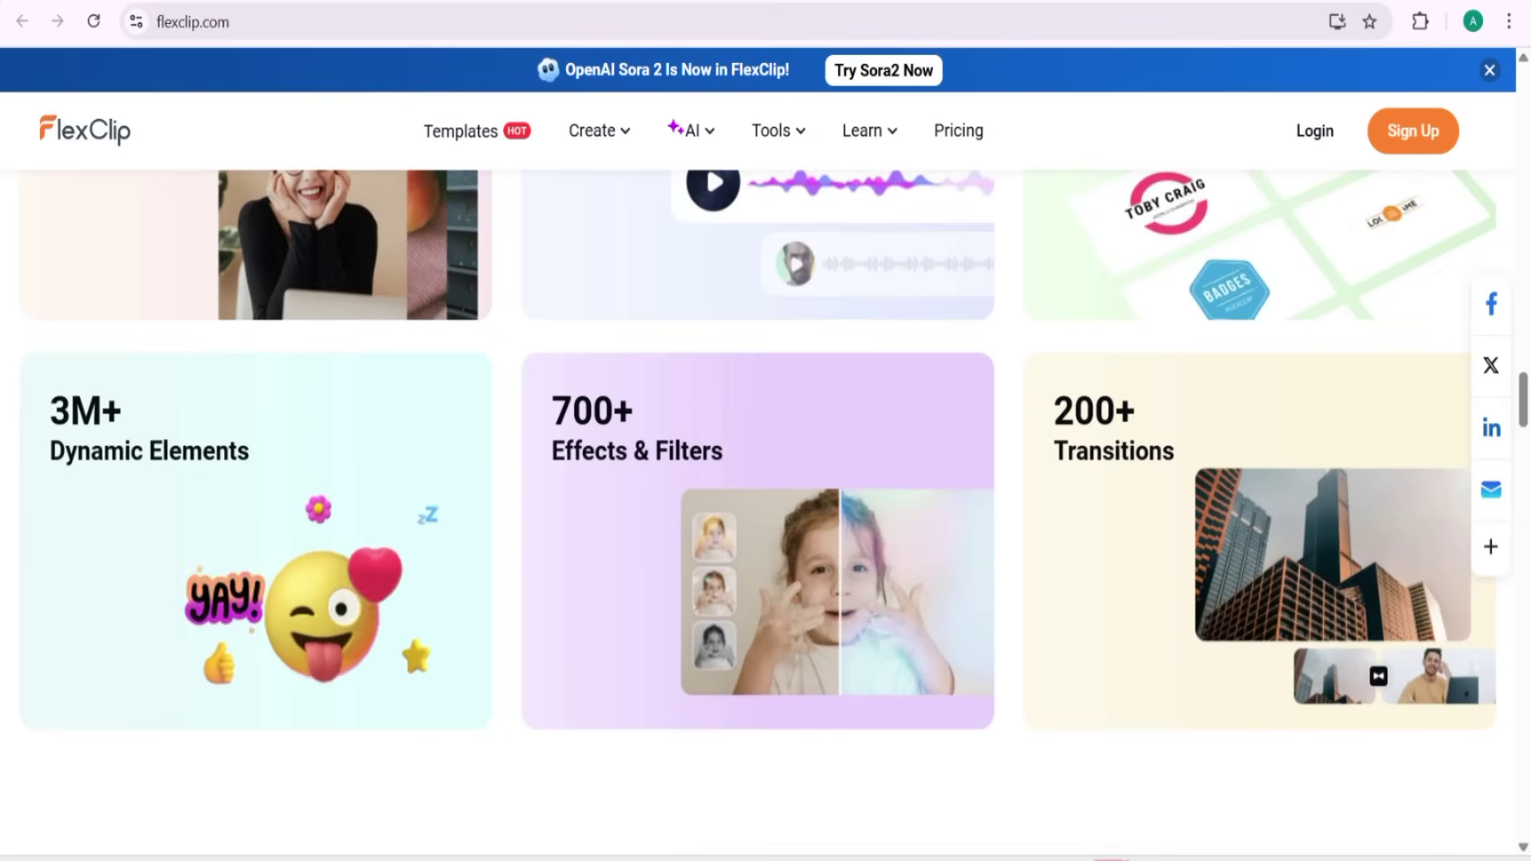
Step: Look over the rest of the homepage, covering the video tools, testimonials, review ratings, articles and footer
scroll(1371, 618, down, 7)
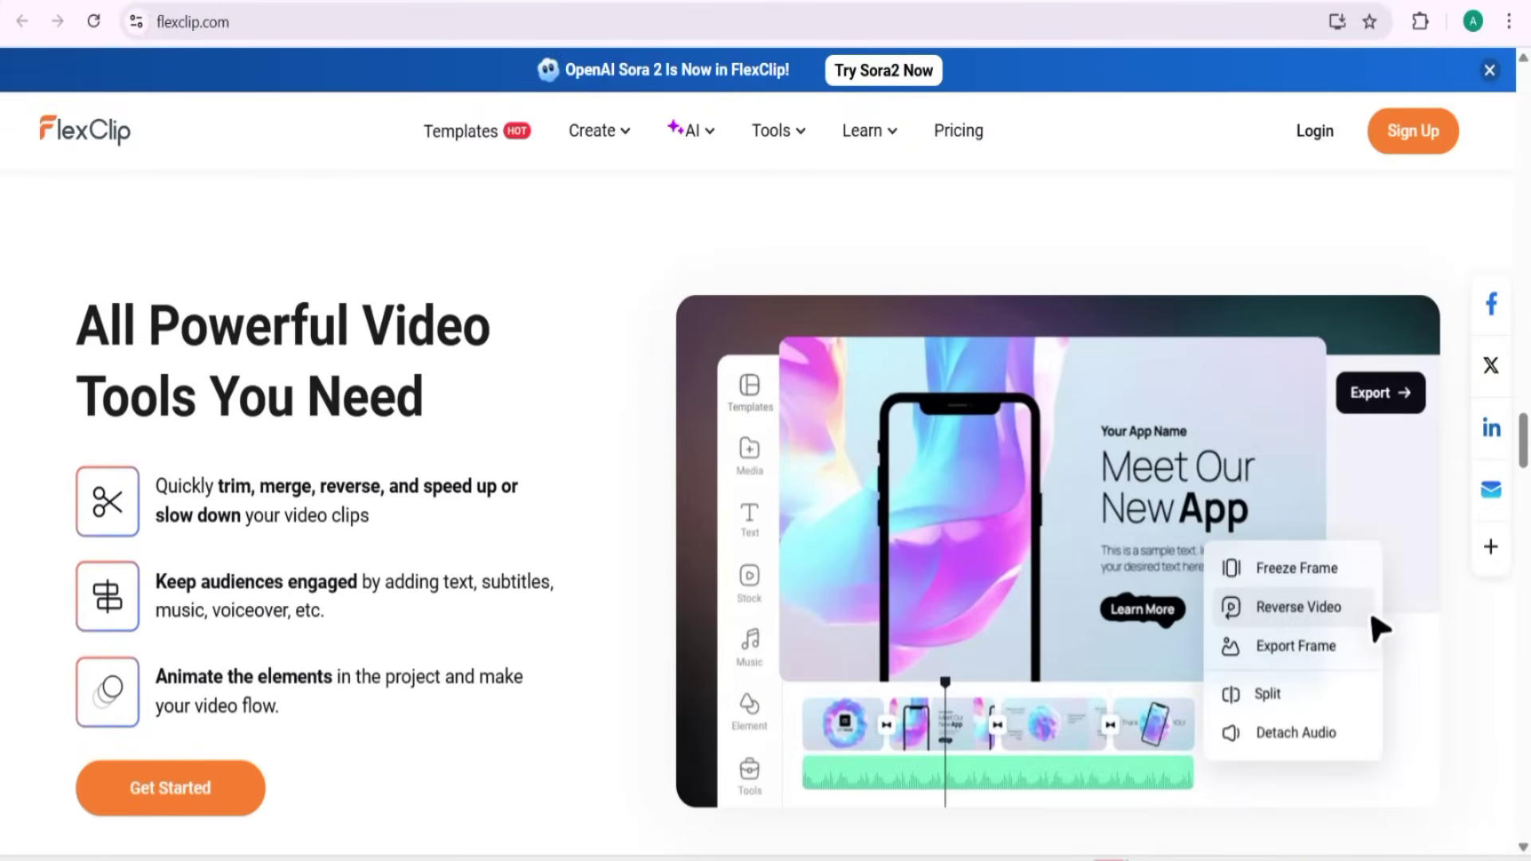
scroll(1371, 618, down, 12)
scroll(1371, 617, down, 9)
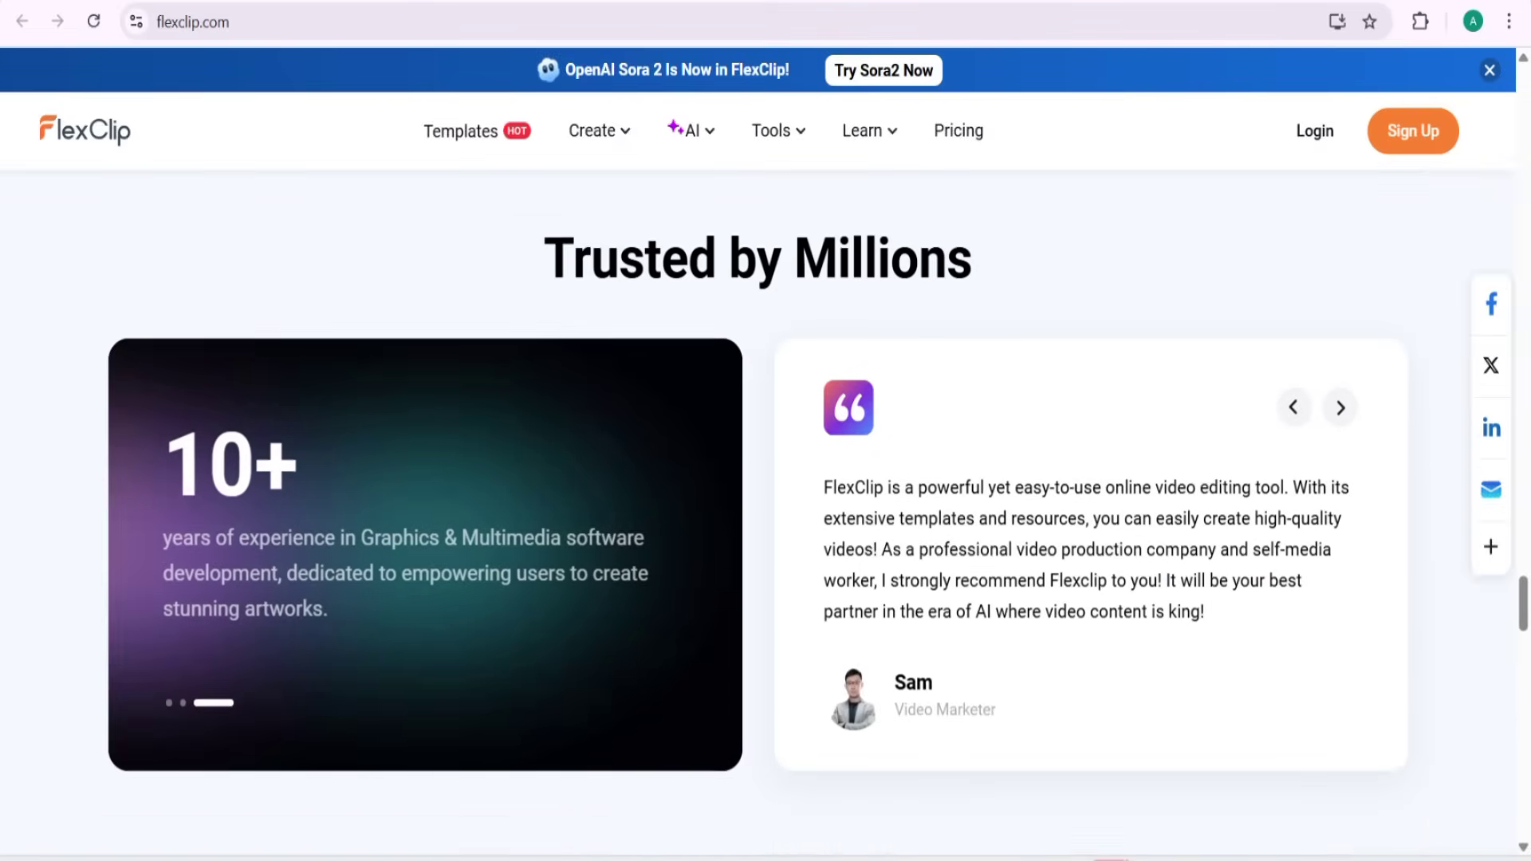
scroll(765, 510, down, 6)
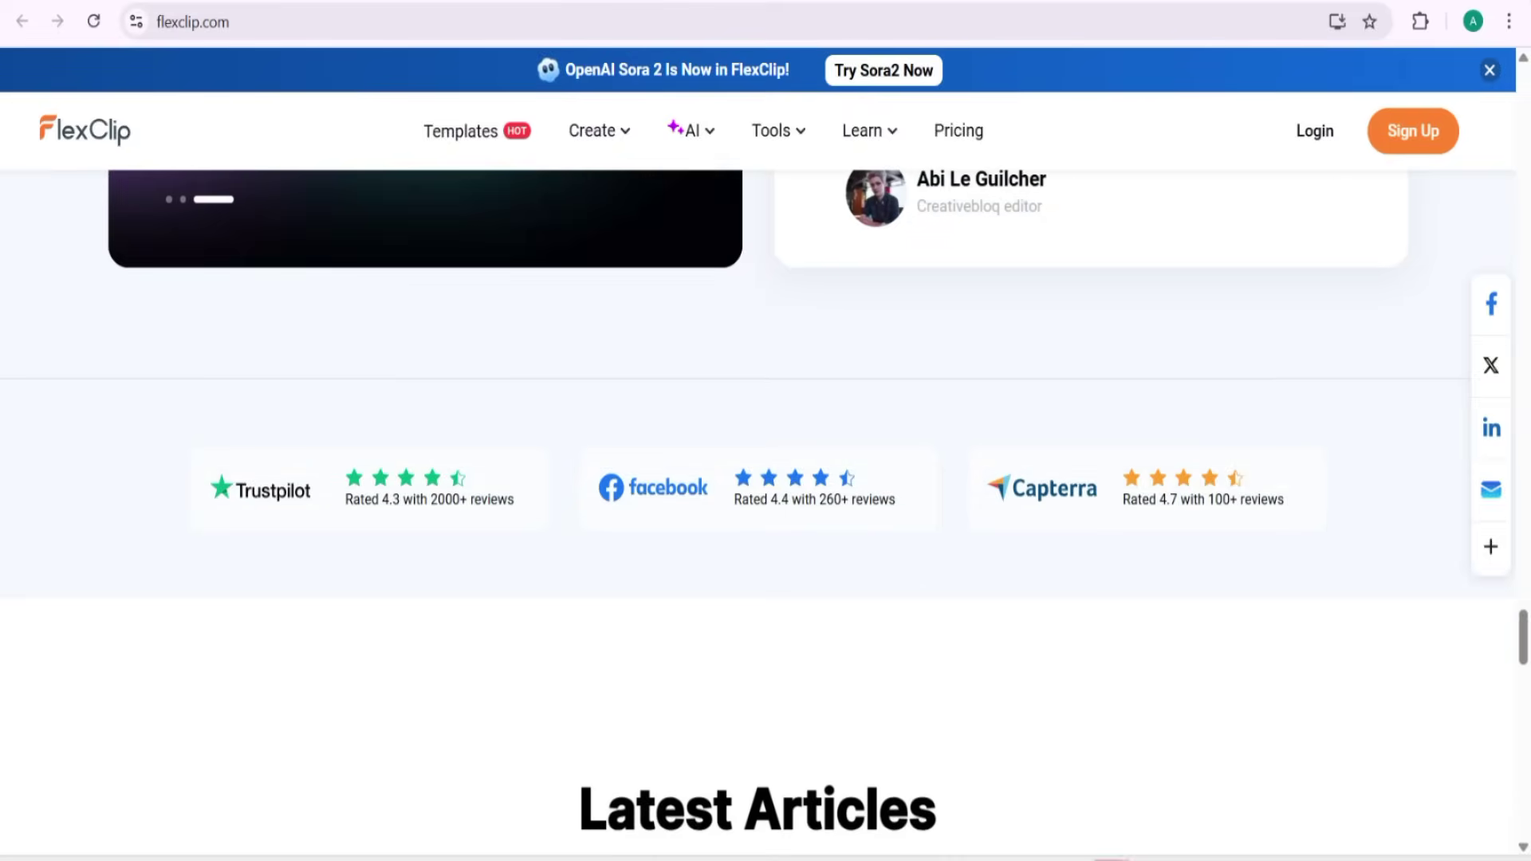
scroll(765, 510, down, 8)
scroll(766, 510, down, 10)
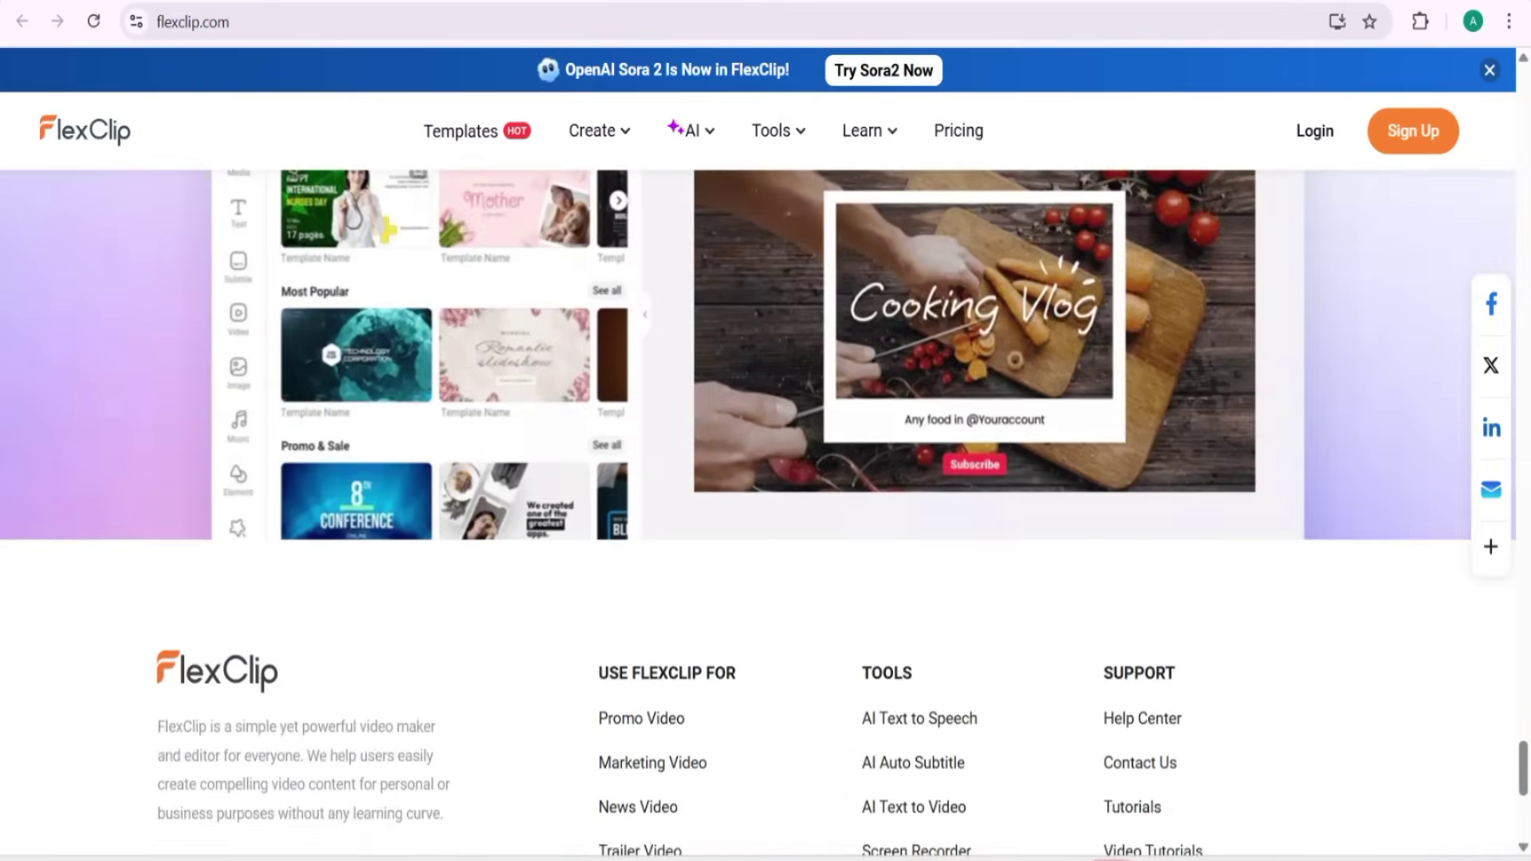
scroll(765, 510, down, 6)
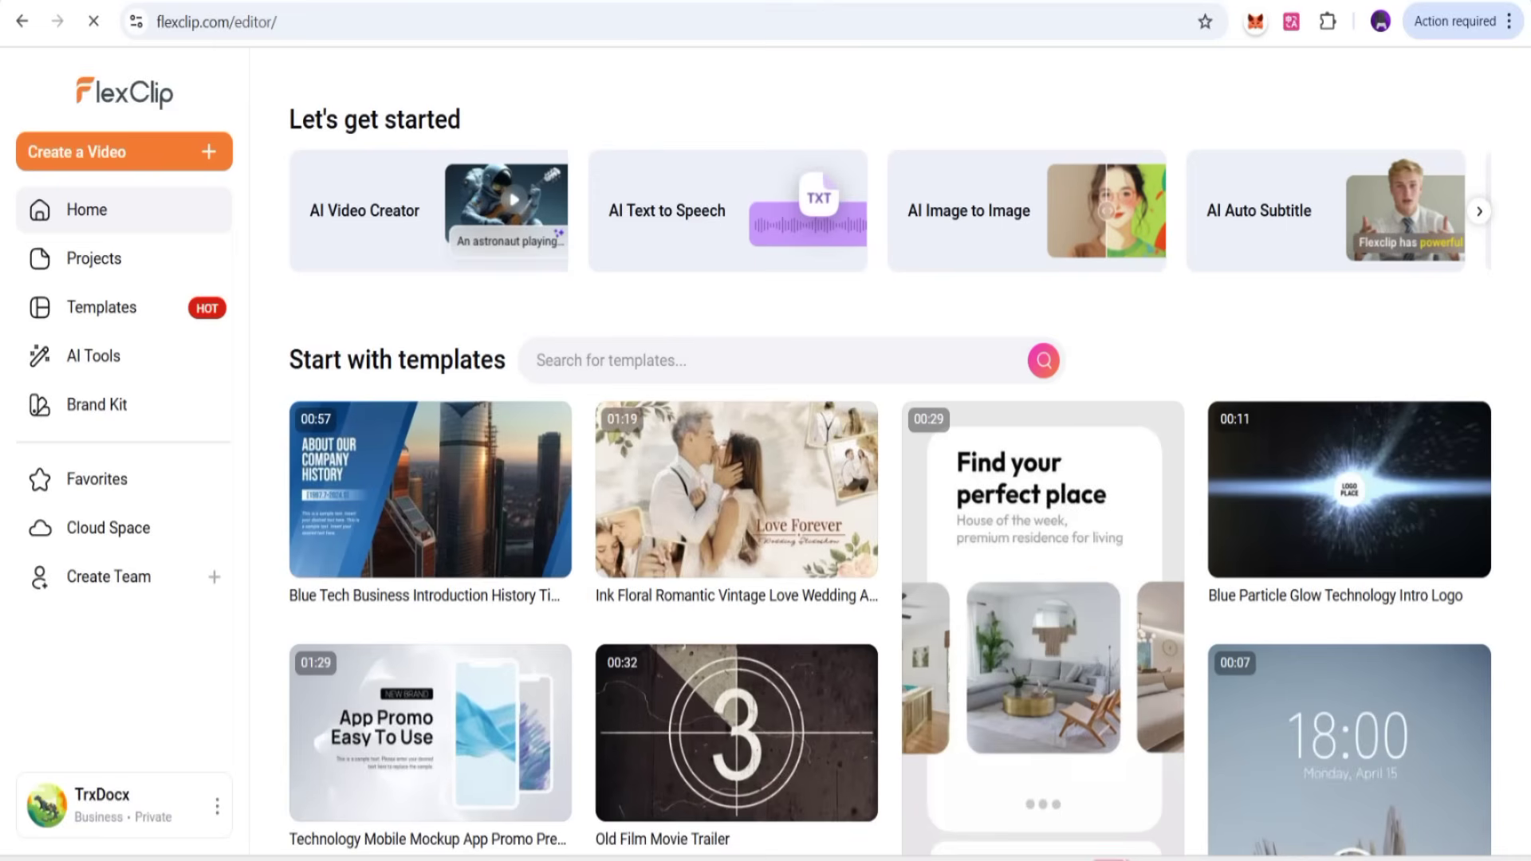
Step: Open the plan pricing page from the account profile on the editor's home page
key(ctrl+plus)
key(ctrl+plus)
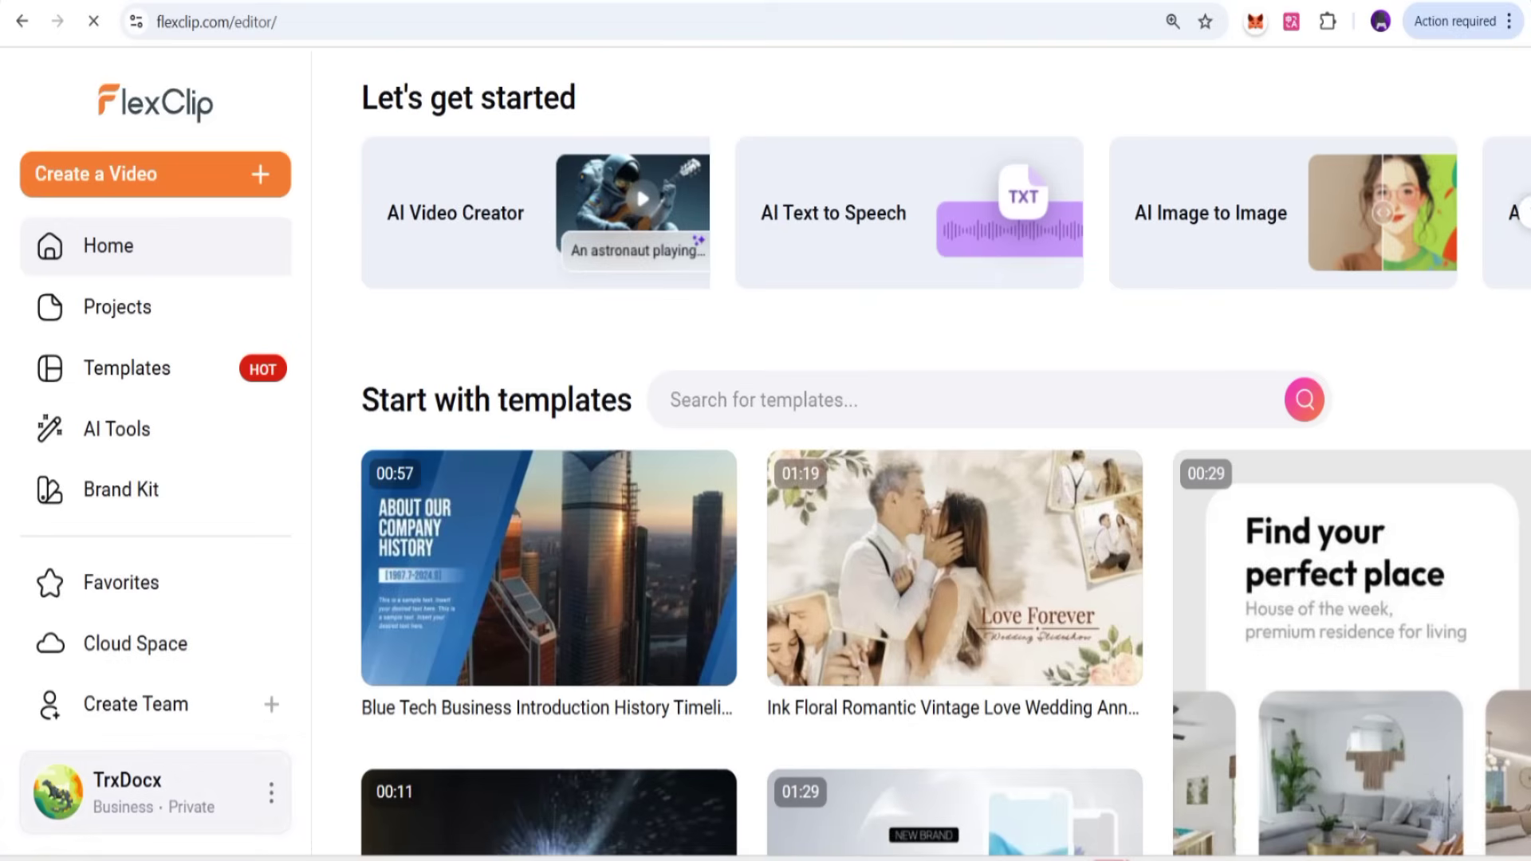
click(156, 791)
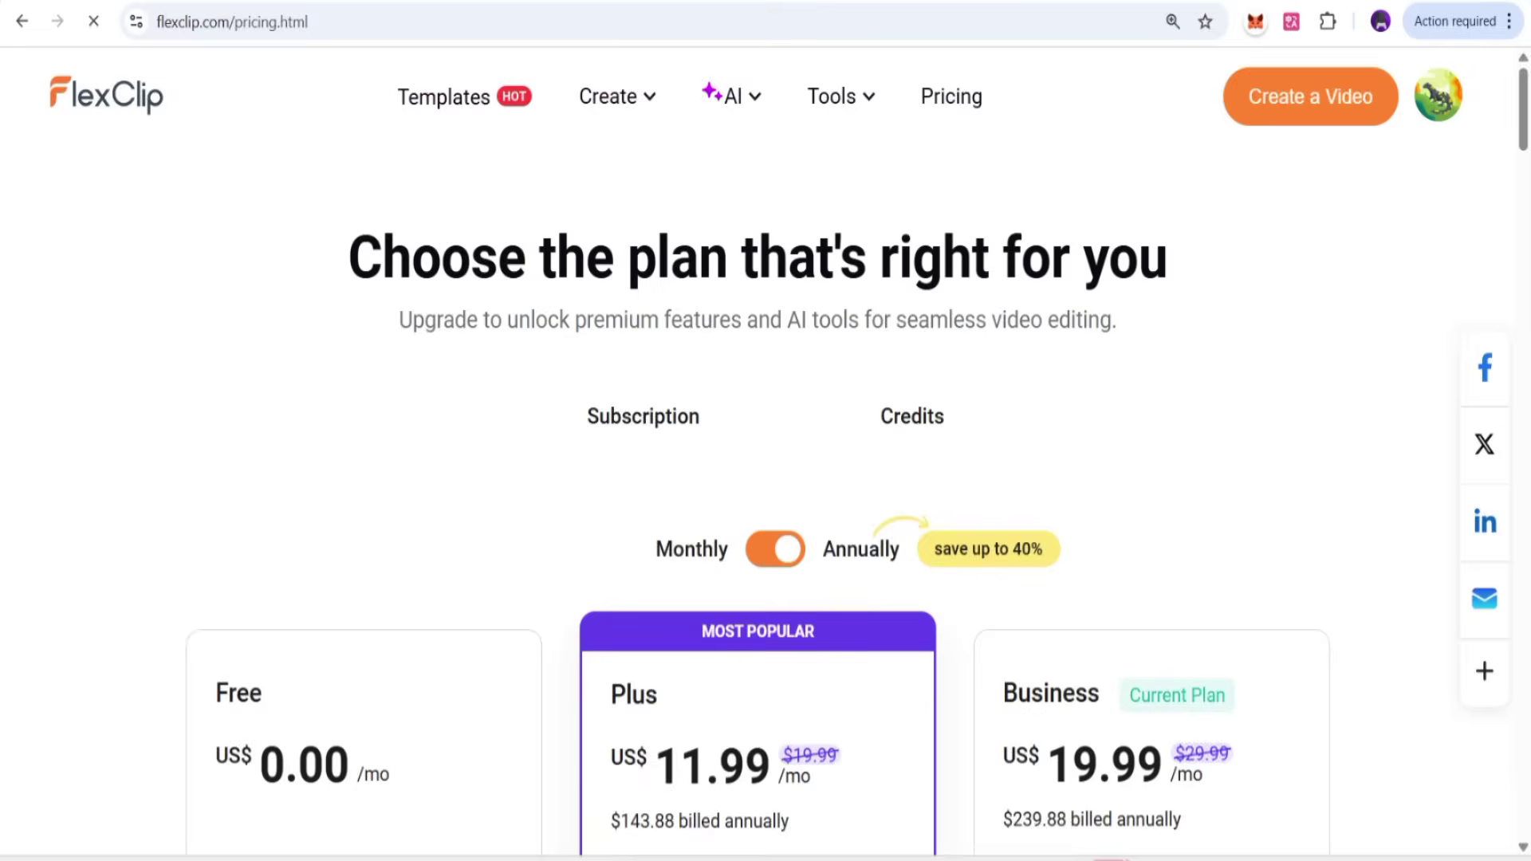
Step: Review the annual subscription plans, highlighting the Plus plan's monthly price and its yearly AI credits
scroll(757, 454, down, 2)
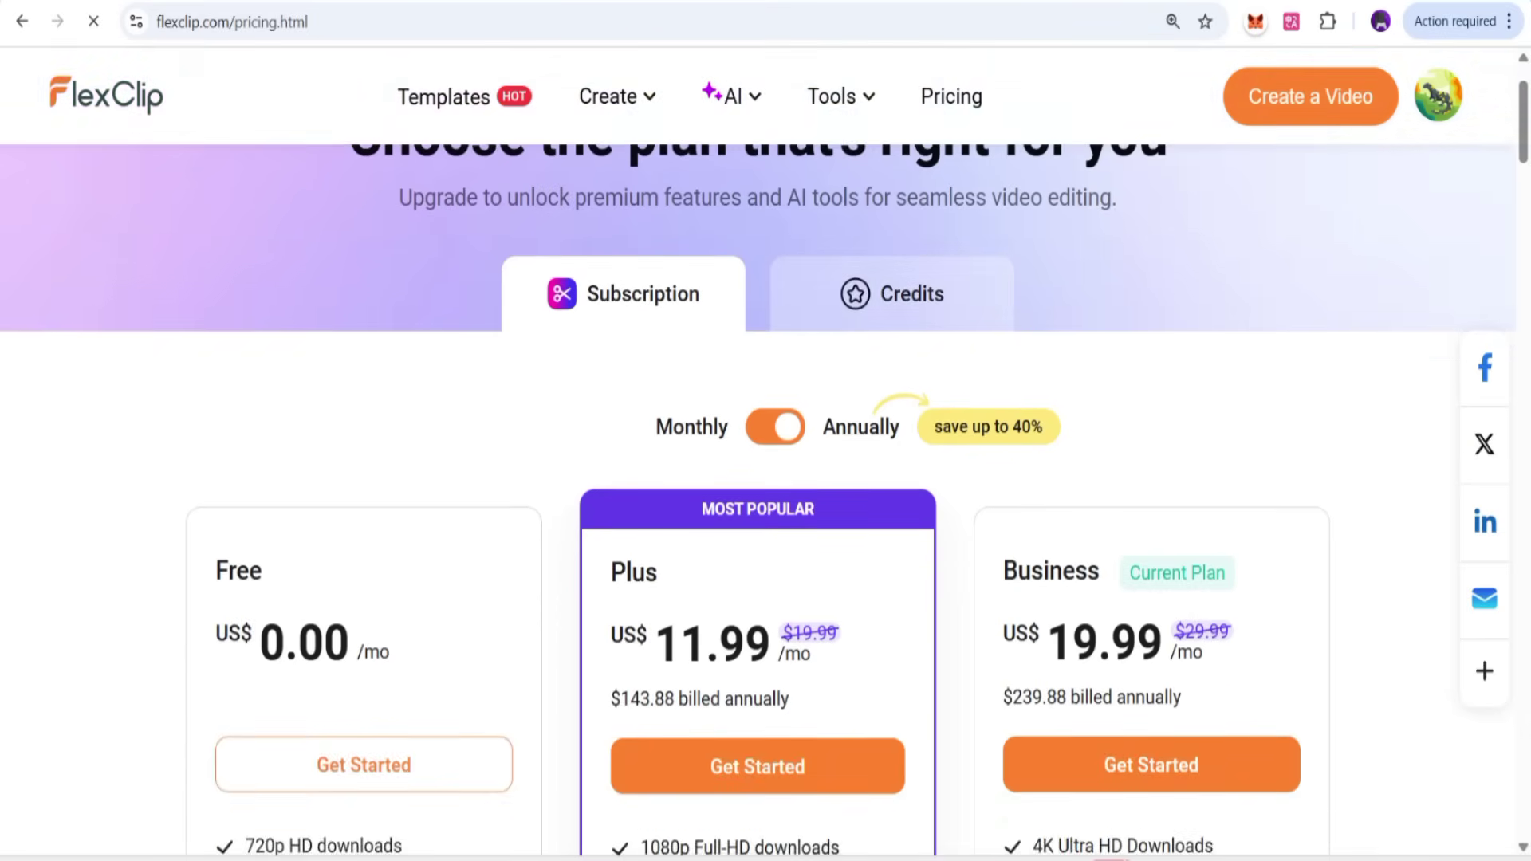
scroll(757, 454, up, 1)
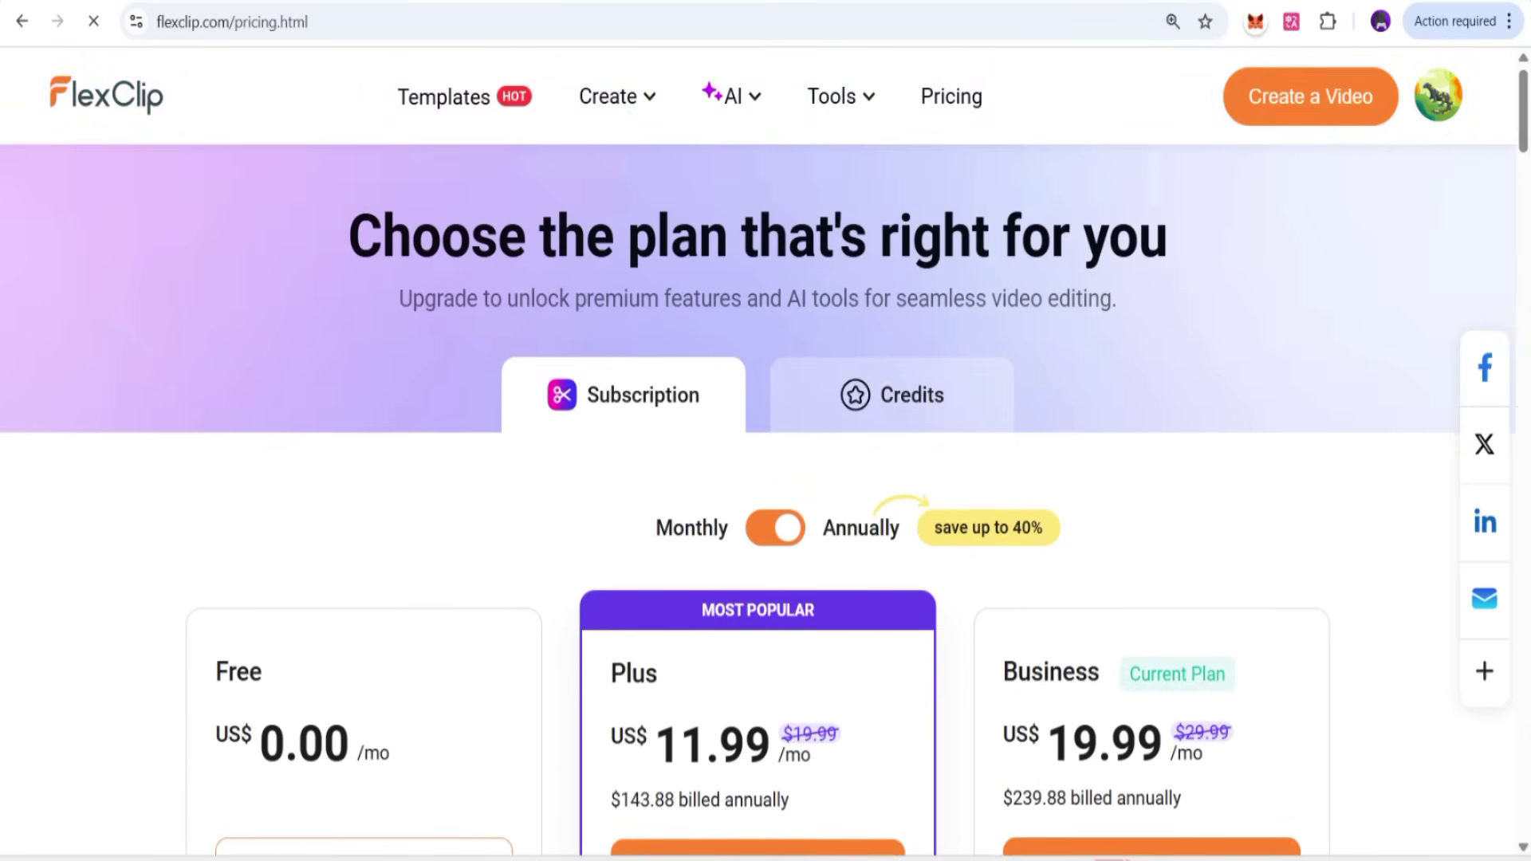
scroll(758, 586, down, 3)
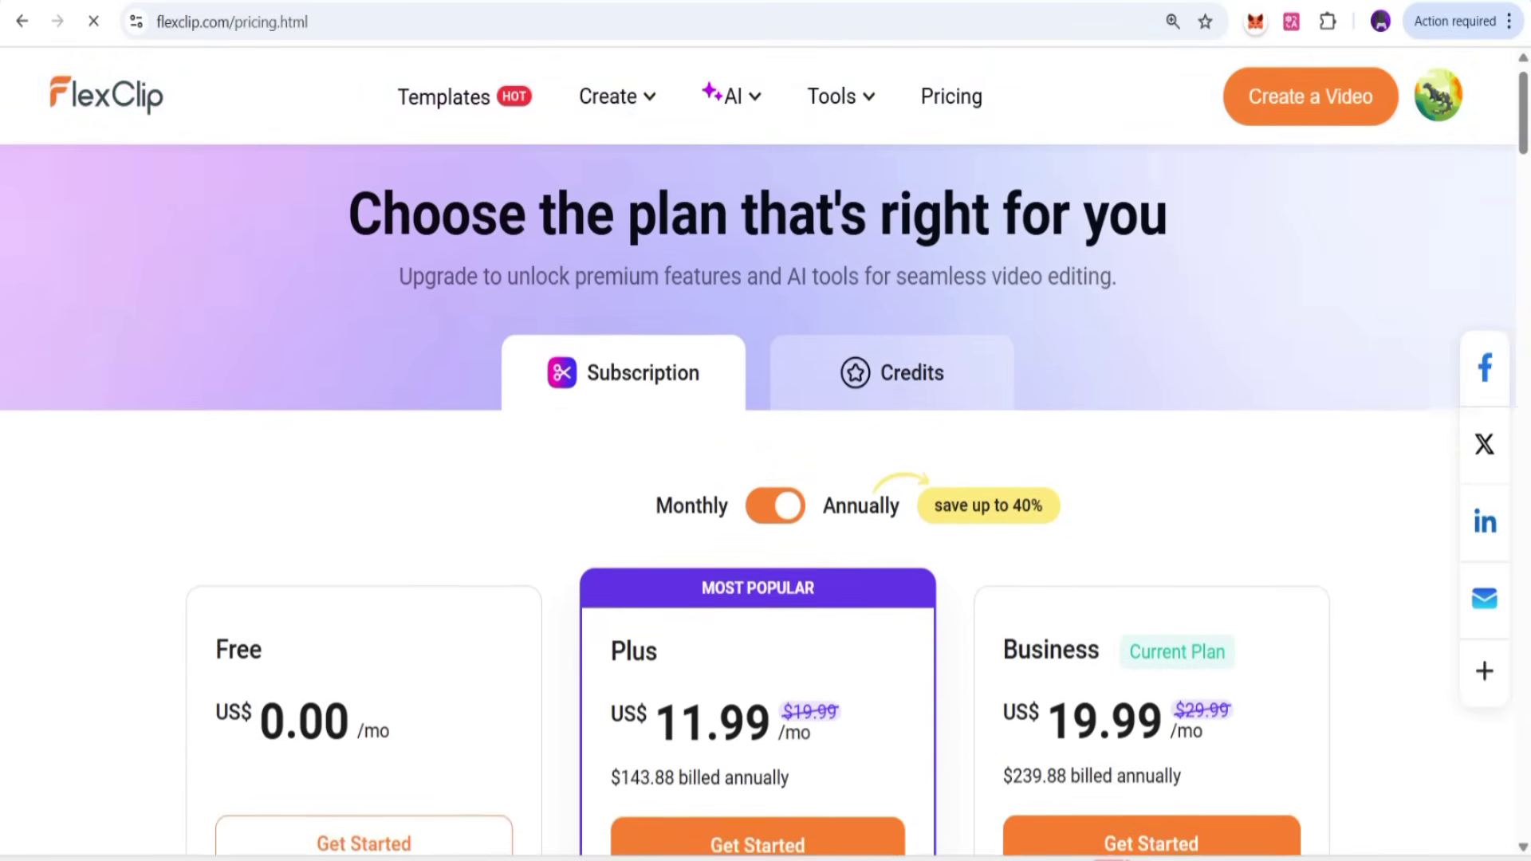
scroll(757, 586, down, 2)
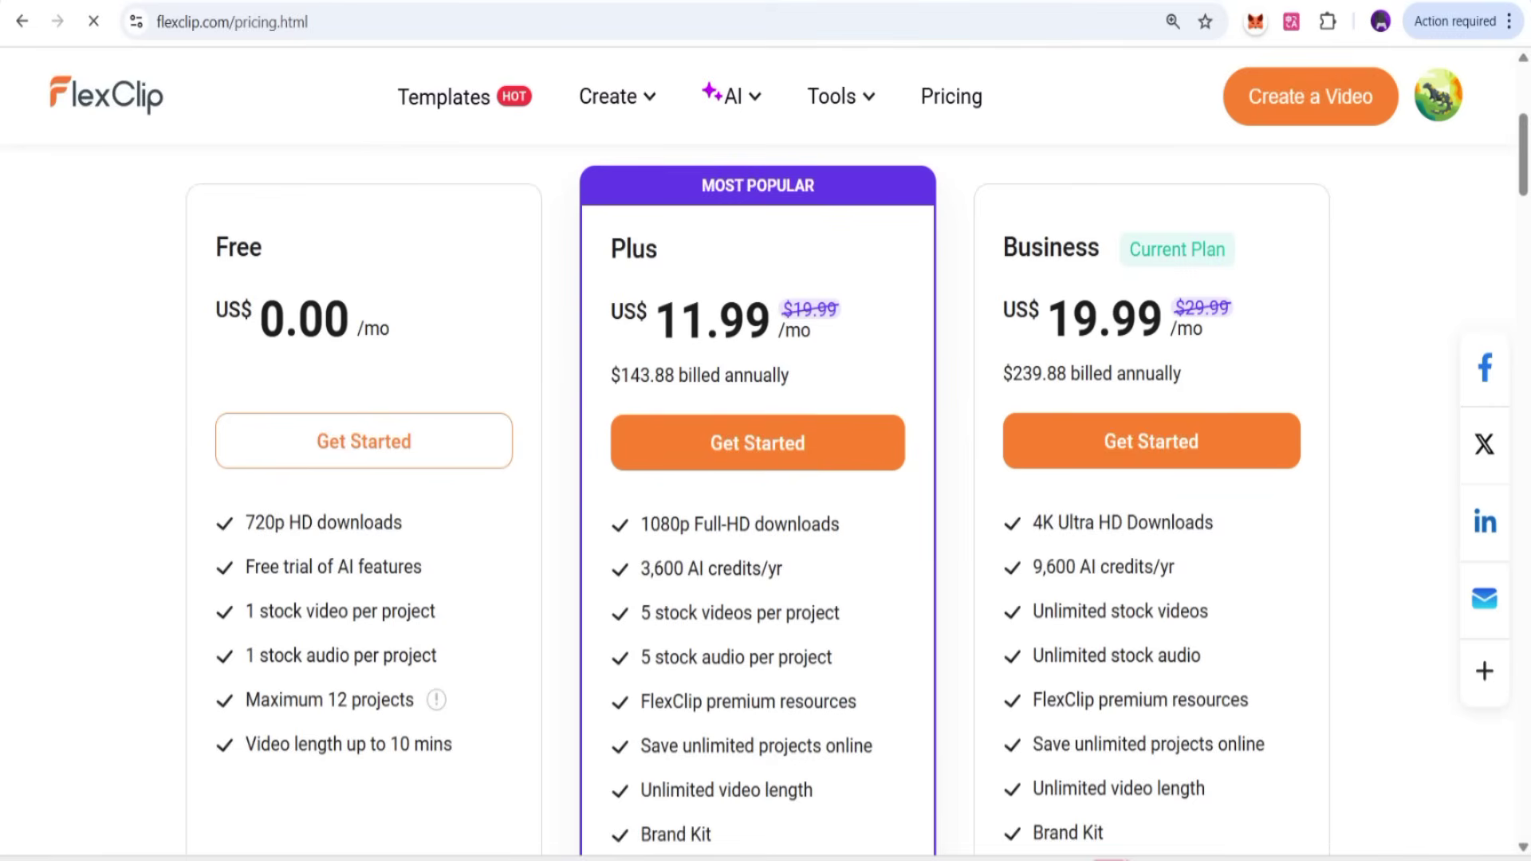
drag(655, 320, 770, 319)
drag(653, 568, 768, 569)
Step: Highlight the Business plan's download resolution and yearly AI credits in its feature list
scroll(765, 494, down, 1)
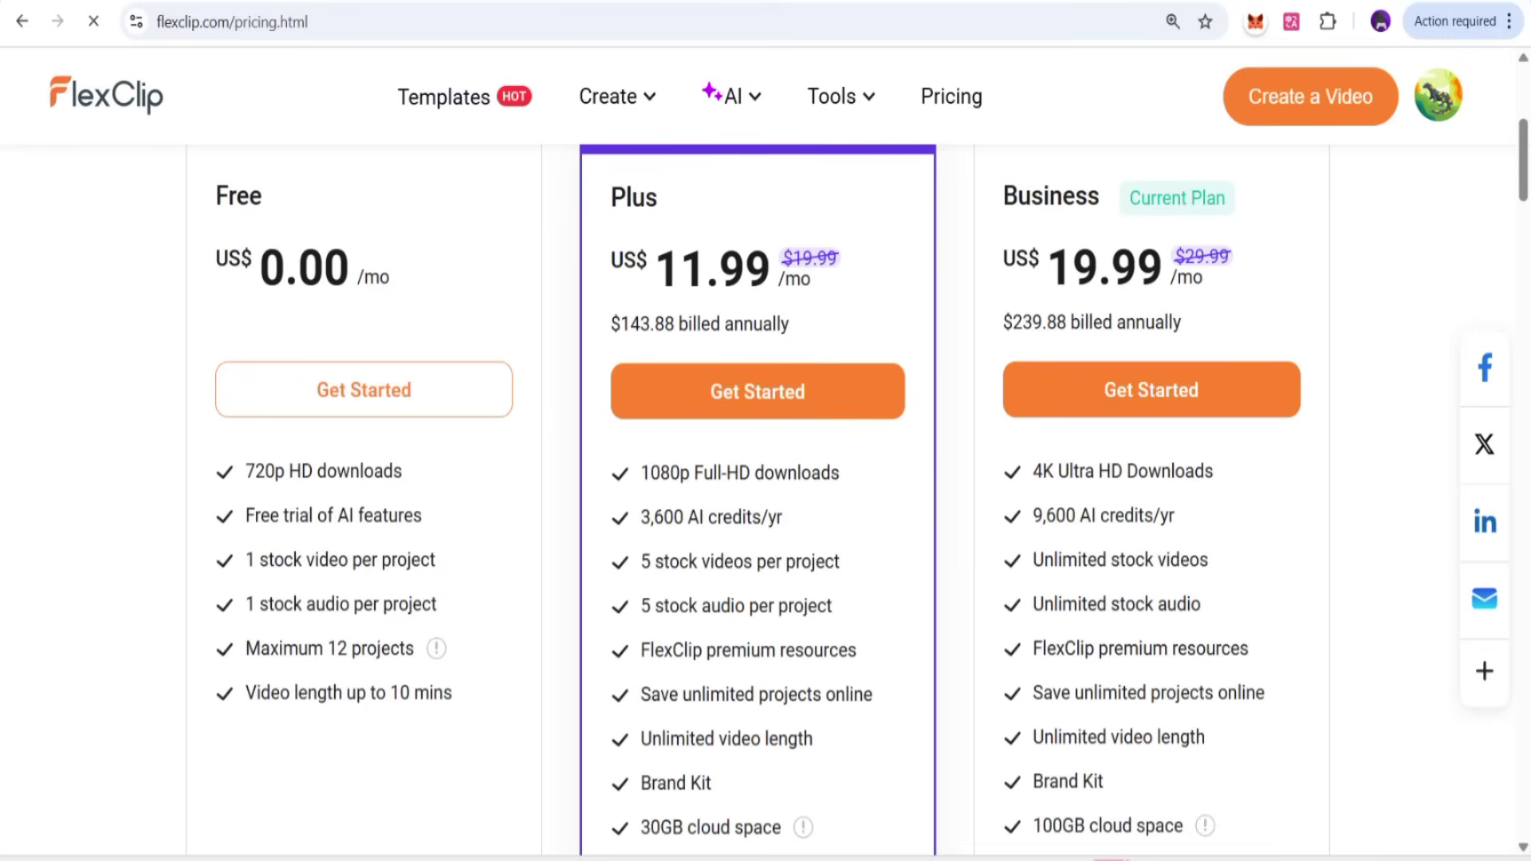
drag(1042, 471, 1194, 470)
click(1203, 471)
drag(1045, 515, 1174, 515)
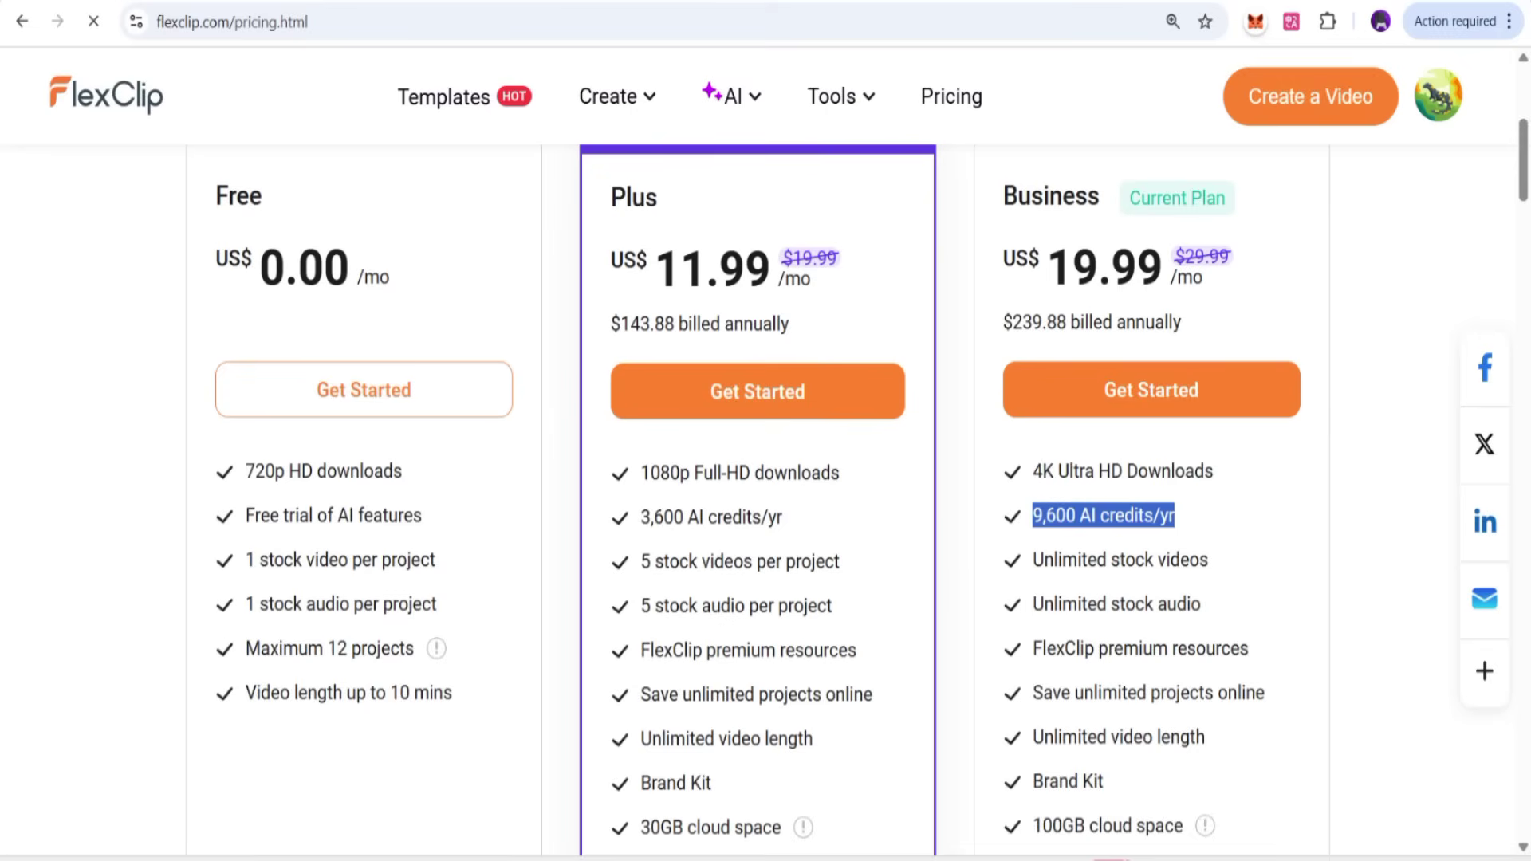
click(1174, 515)
Step: Review the remaining plan features and the Compare plans table for Free, Plus and Business
scroll(765, 494, down, 5)
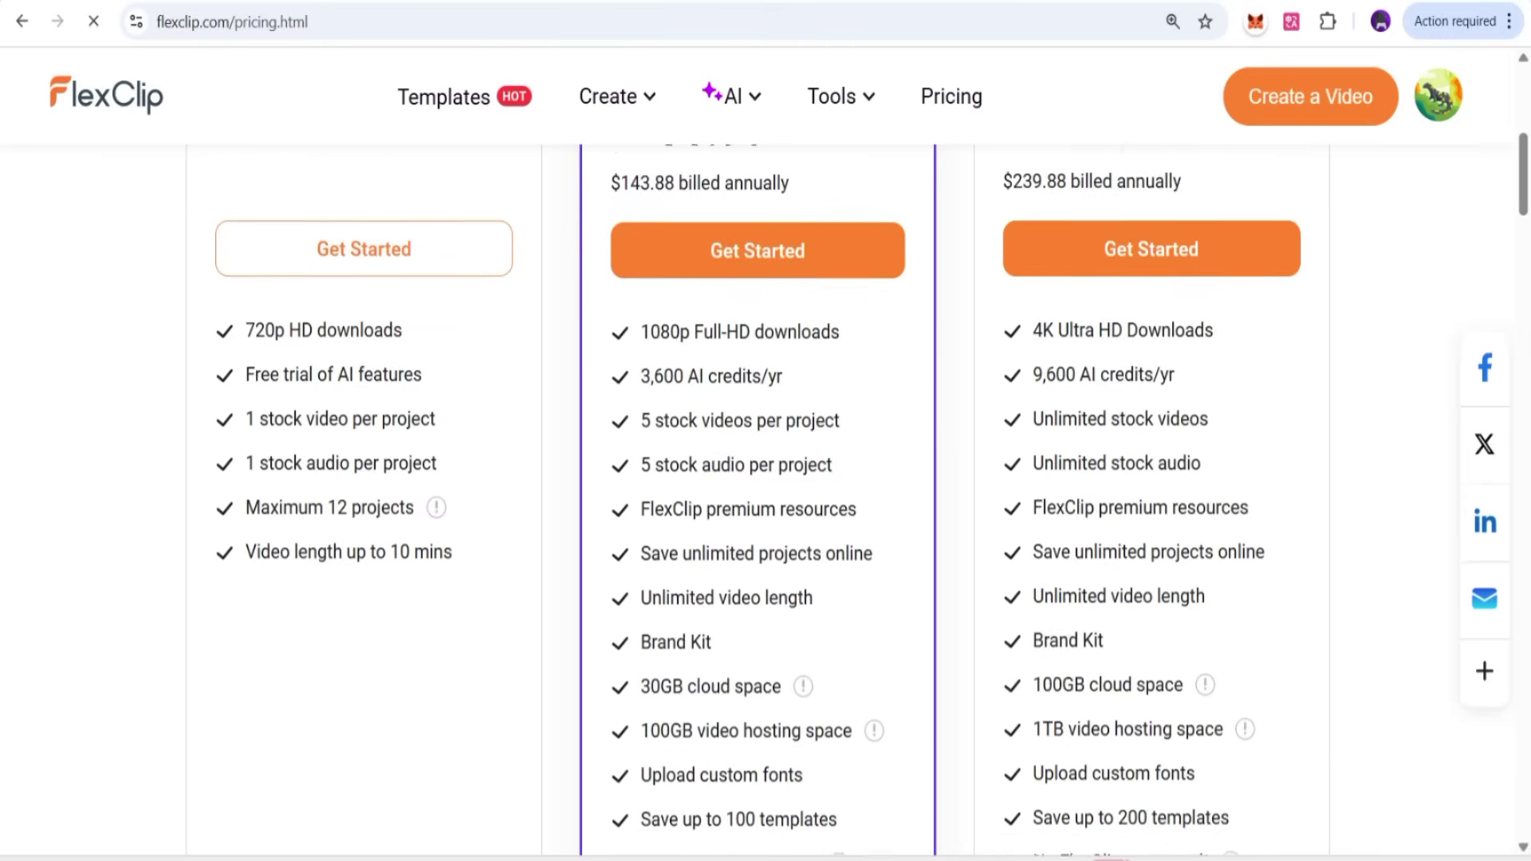
scroll(765, 495, down, 8)
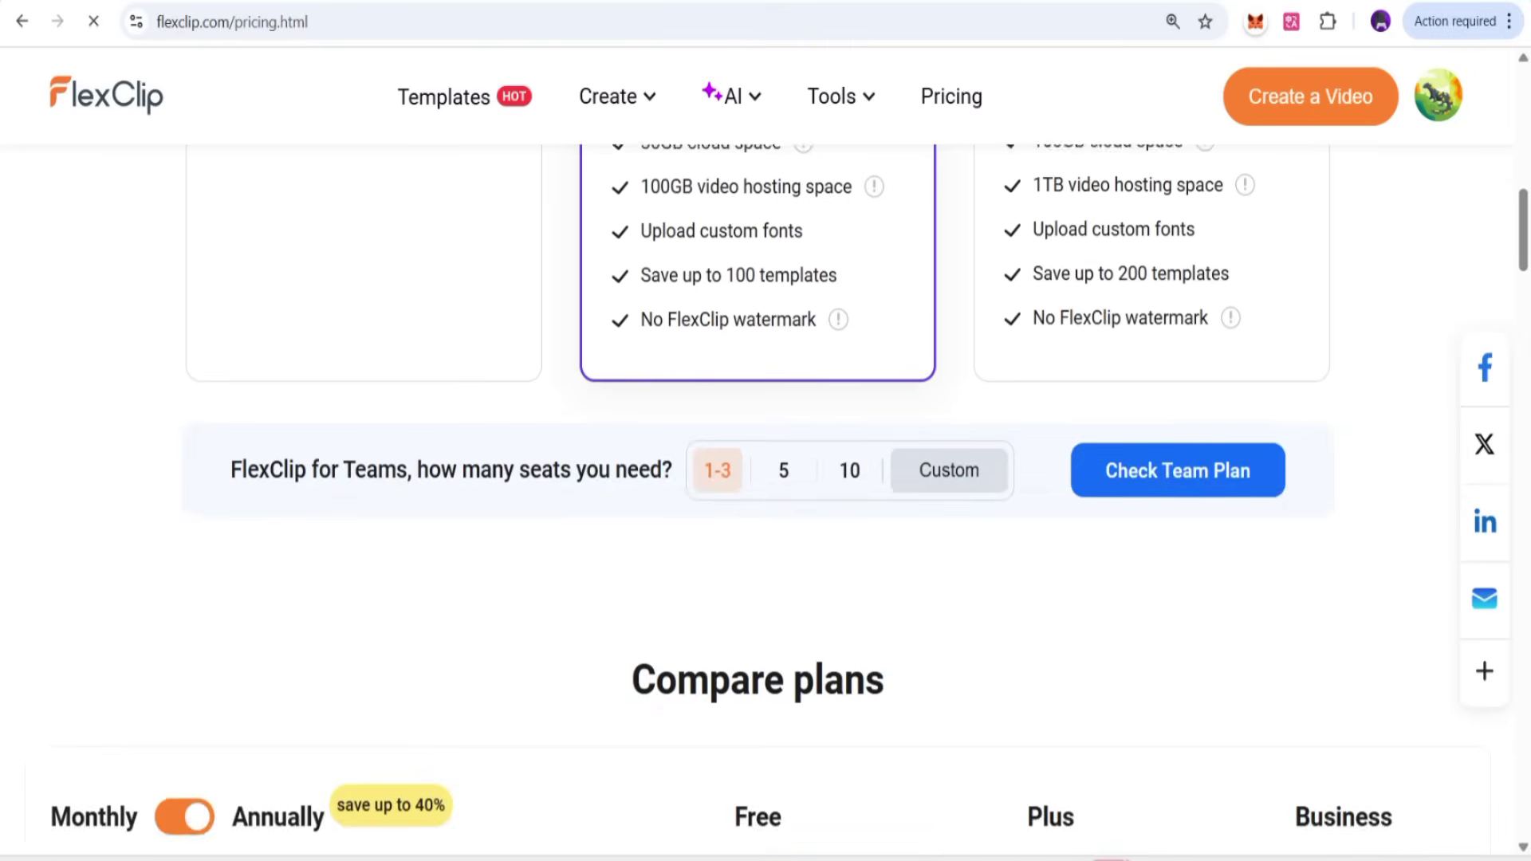
scroll(766, 494, down, 15)
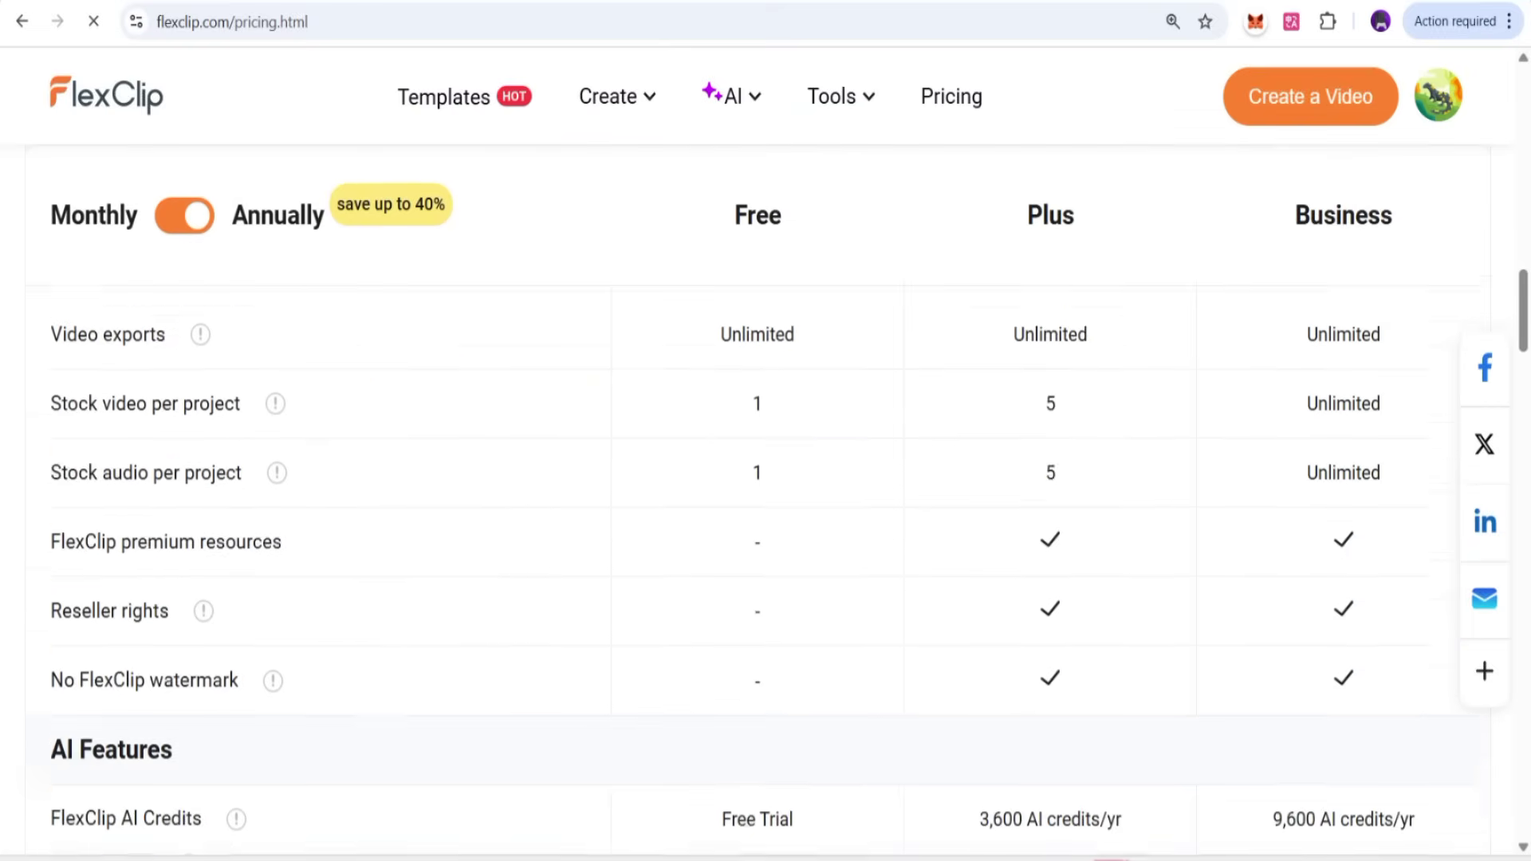
Step: Switch the pricing page from Subscription to Credits and view the available credit packs
scroll(765, 495, up, 20)
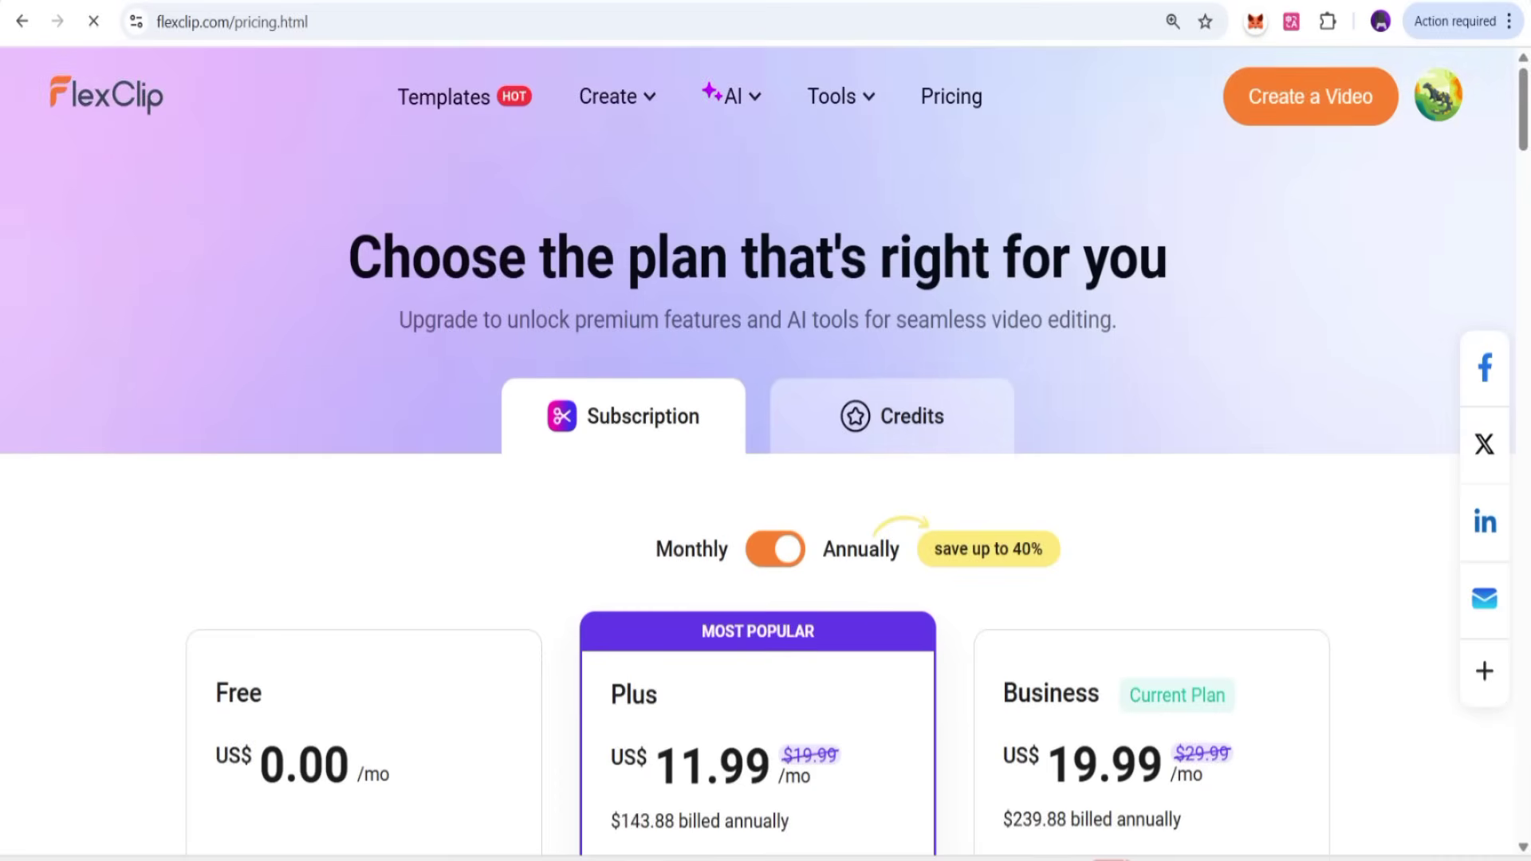
click(891, 415)
scroll(892, 416, down, 3)
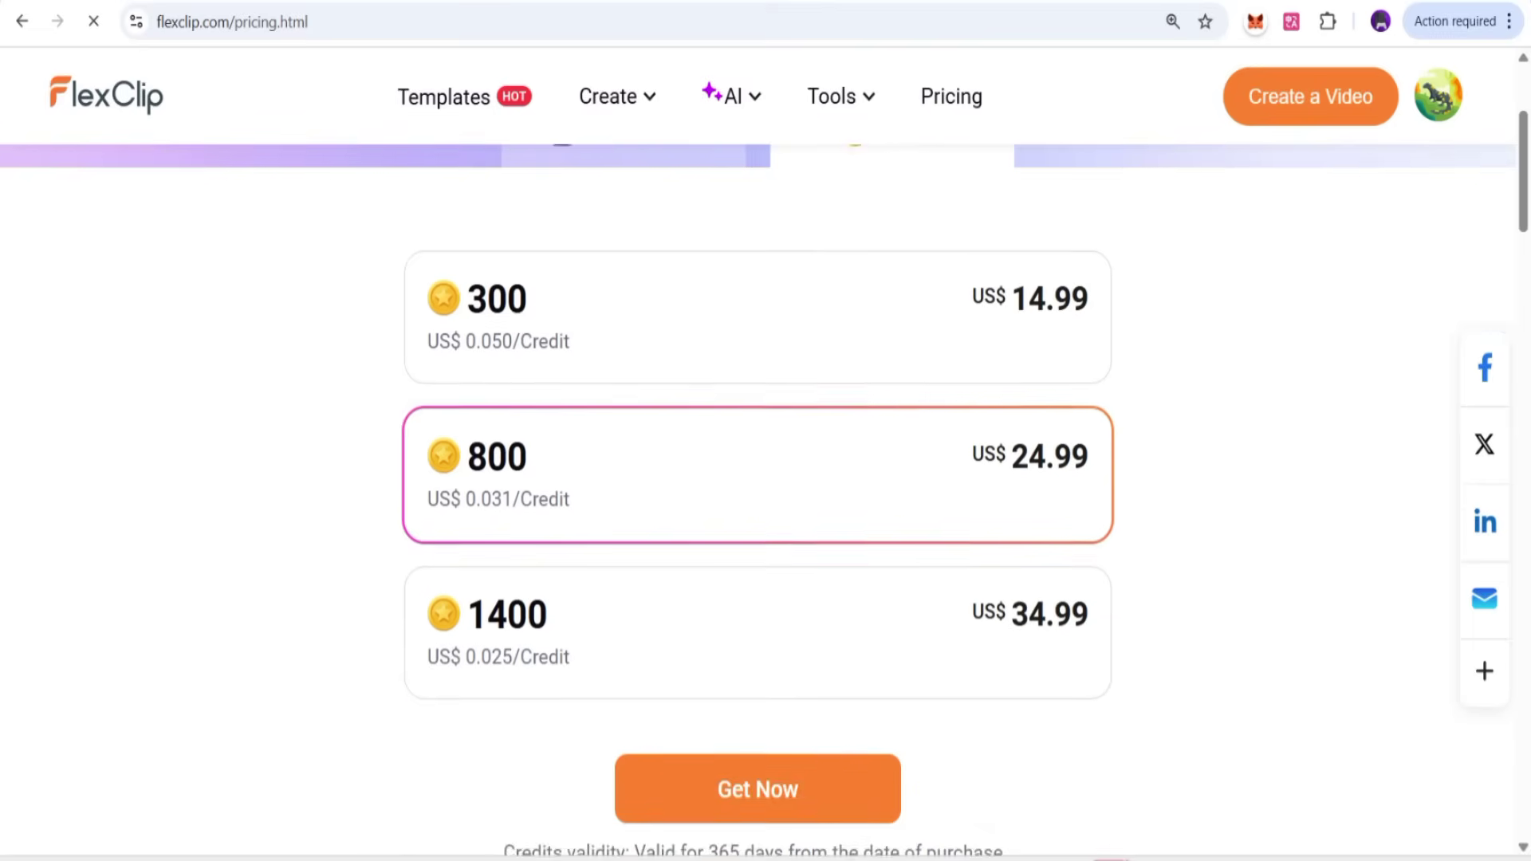
Step: Select the 1400-credit pack and review the one-time credits offer and its validity details
click(756, 625)
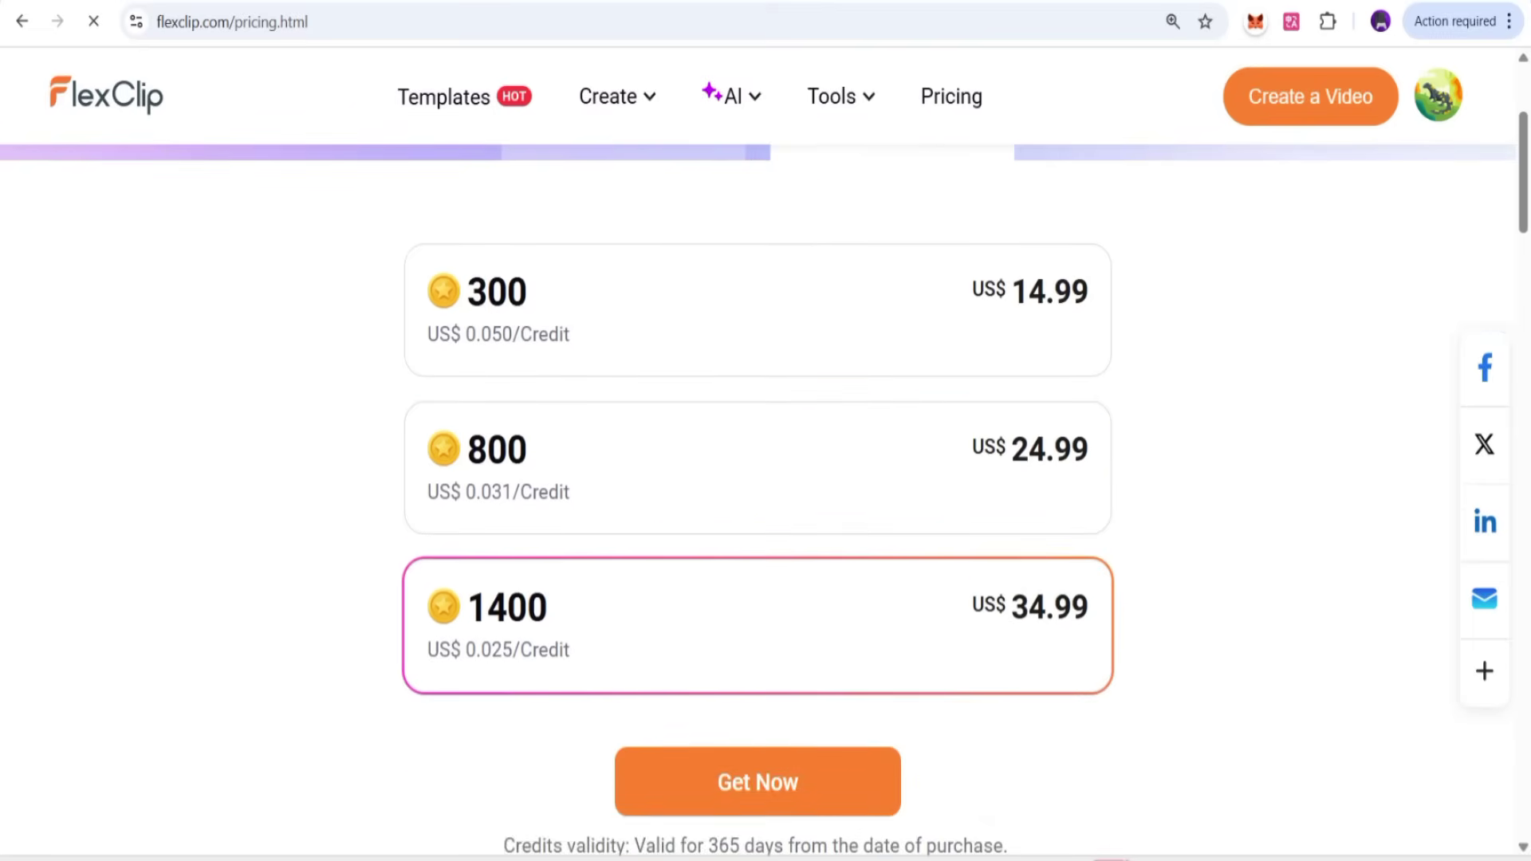
scroll(757, 494, down, 5)
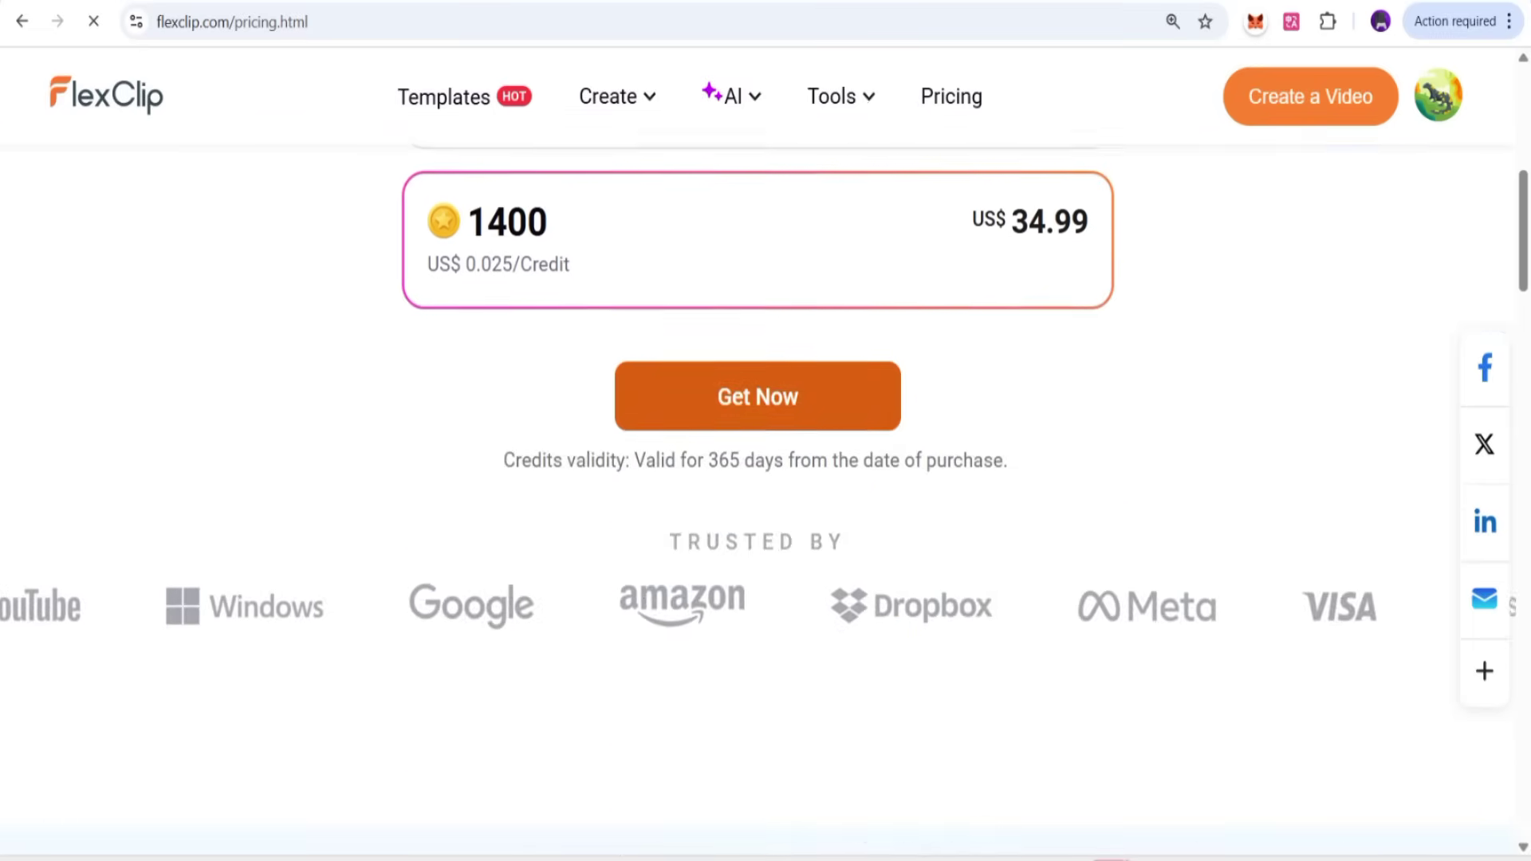
scroll(757, 495, up, 8)
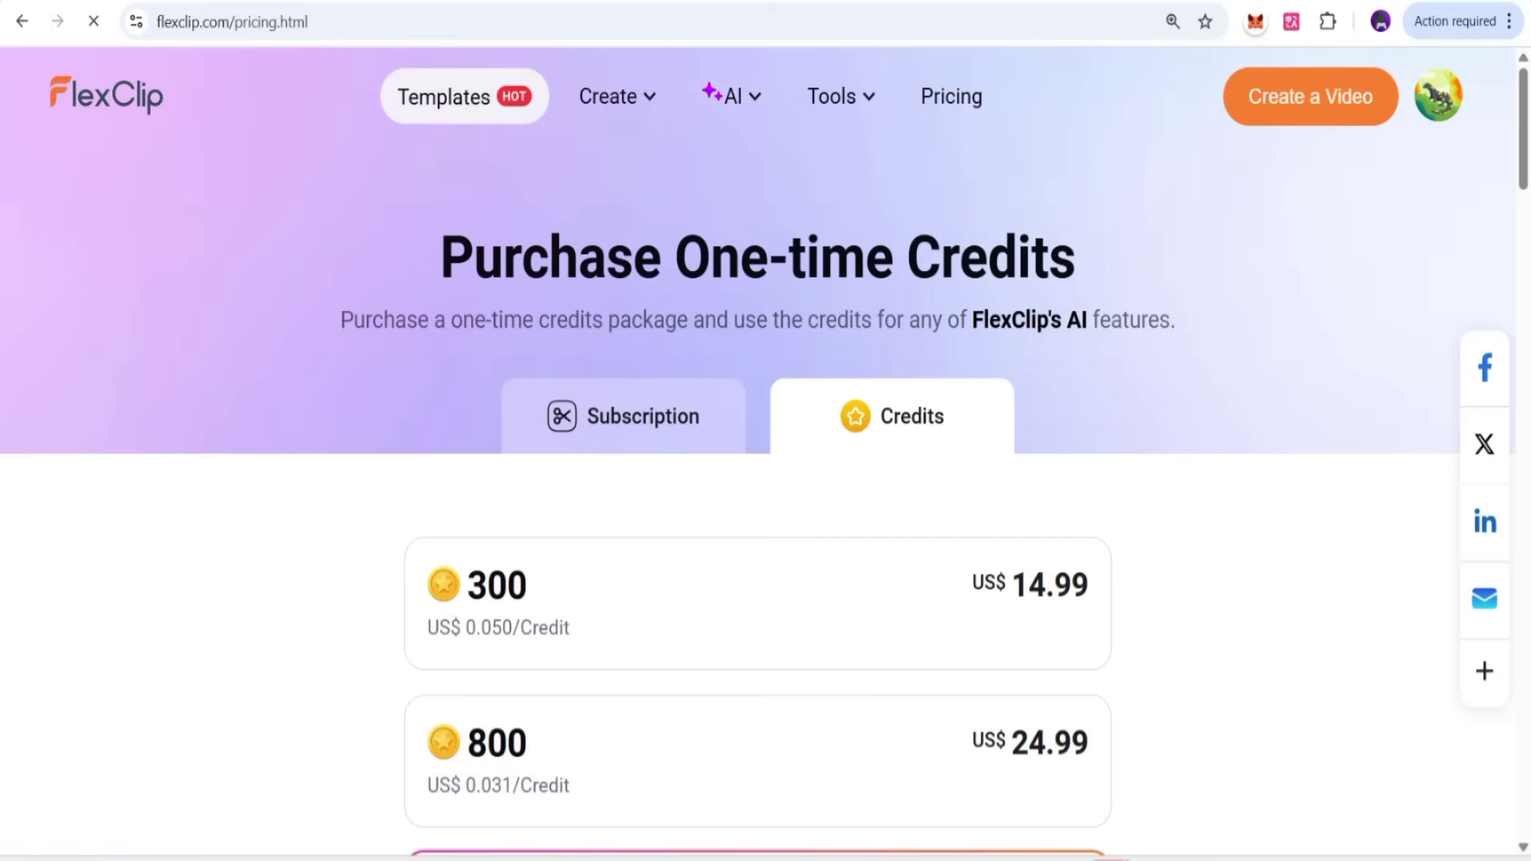
Step: Open the video templates page and browse its Halloween, Ad and Recently Added categories
click(444, 96)
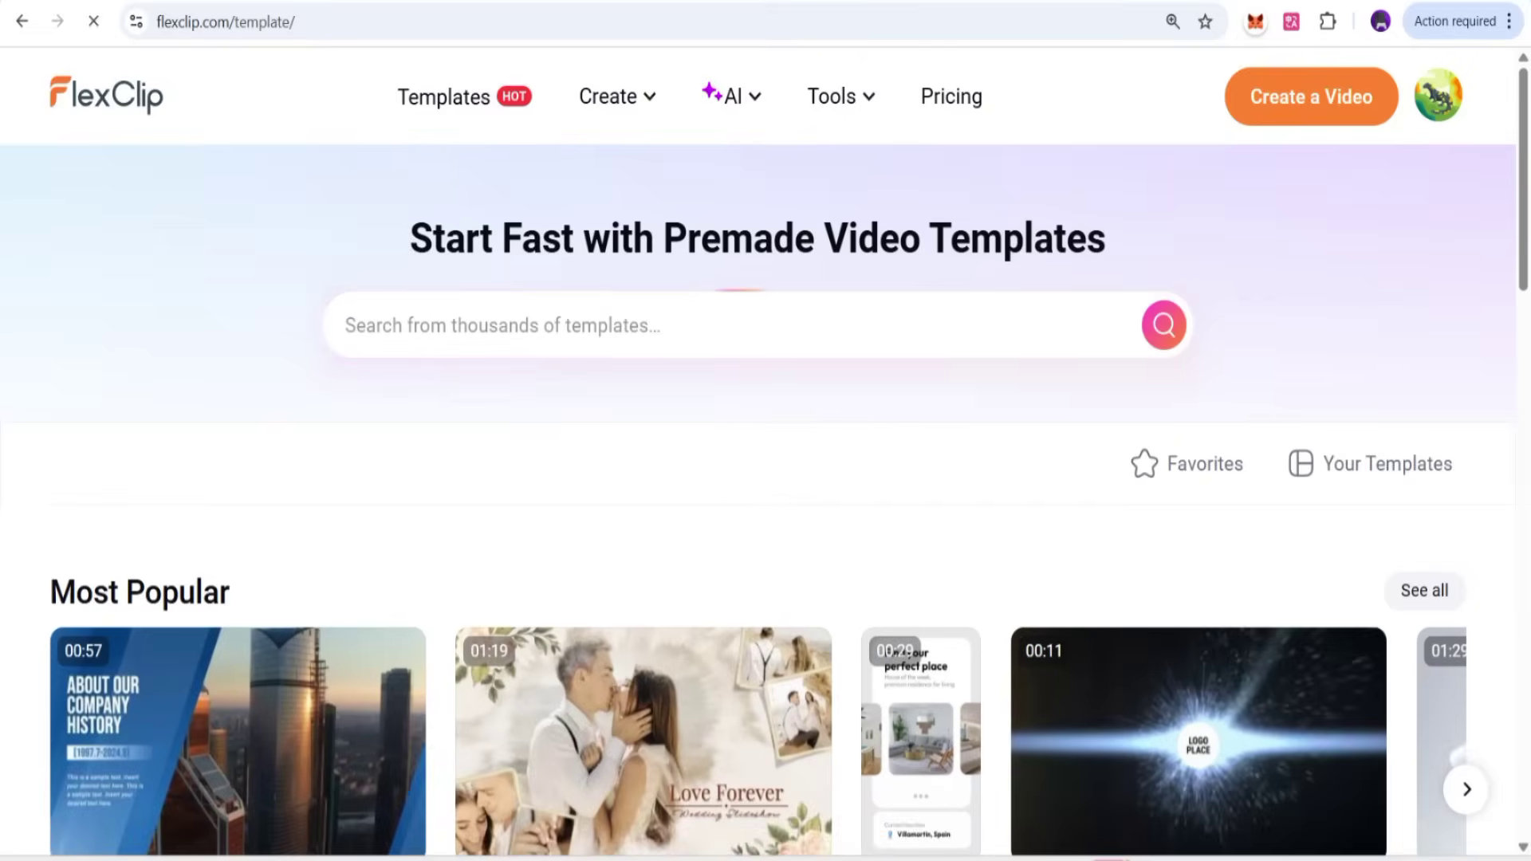
scroll(766, 479, down, 15)
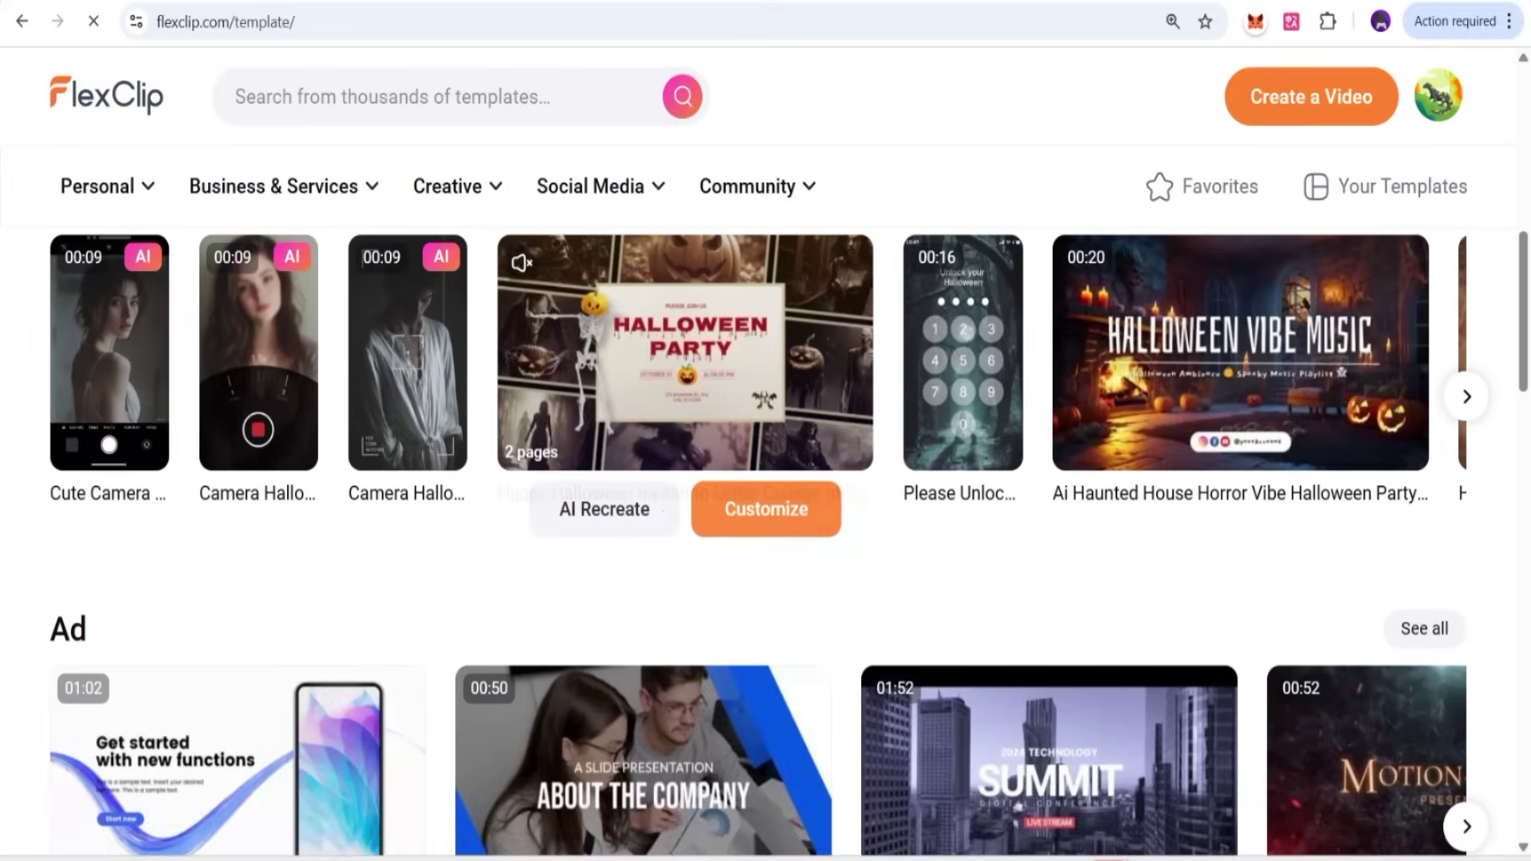
scroll(765, 478, down, 7)
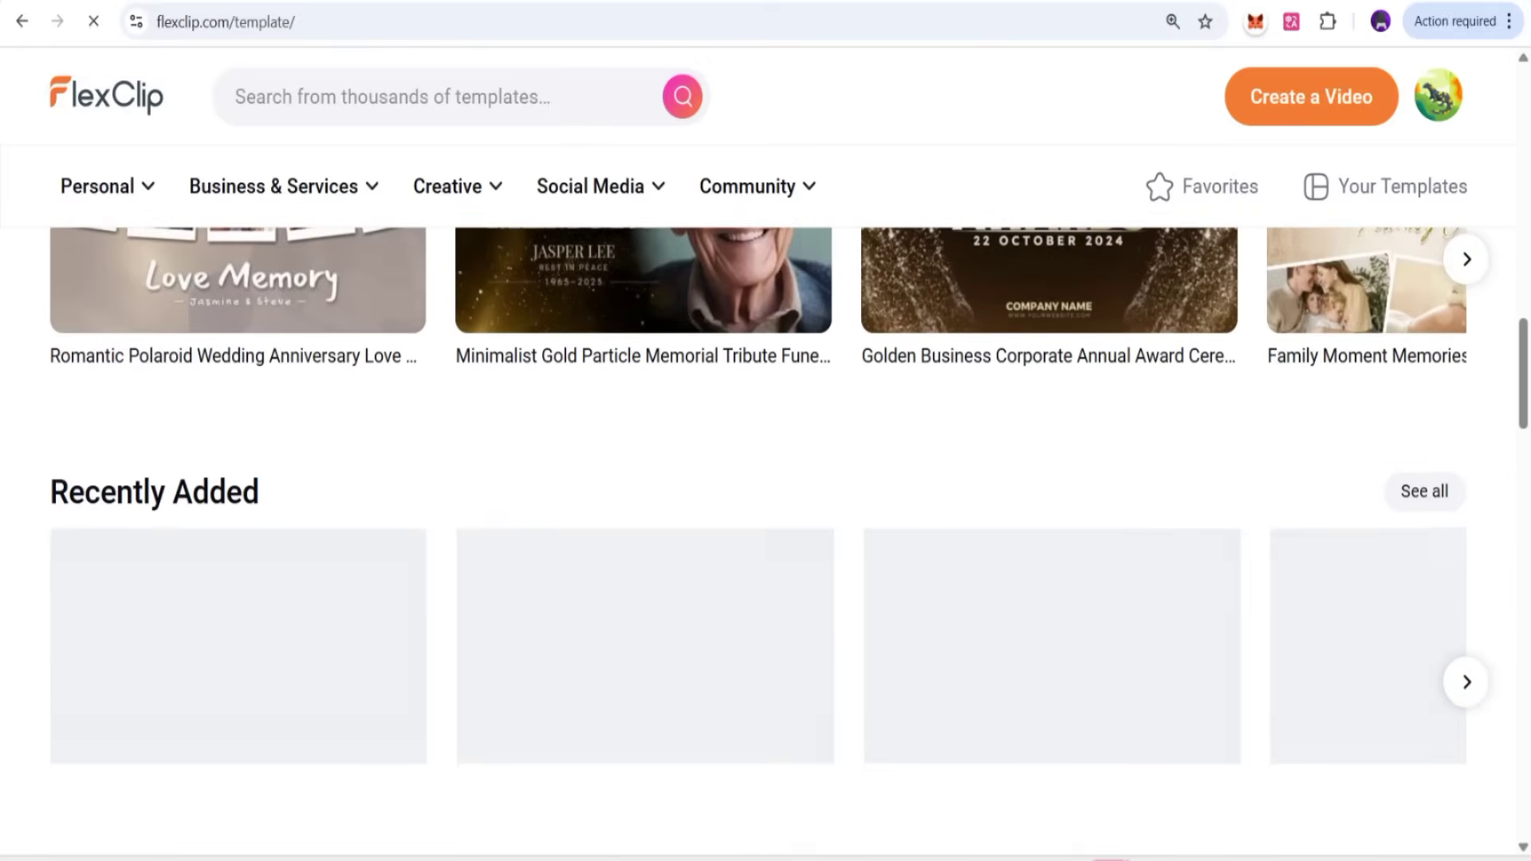
scroll(766, 479, up, 20)
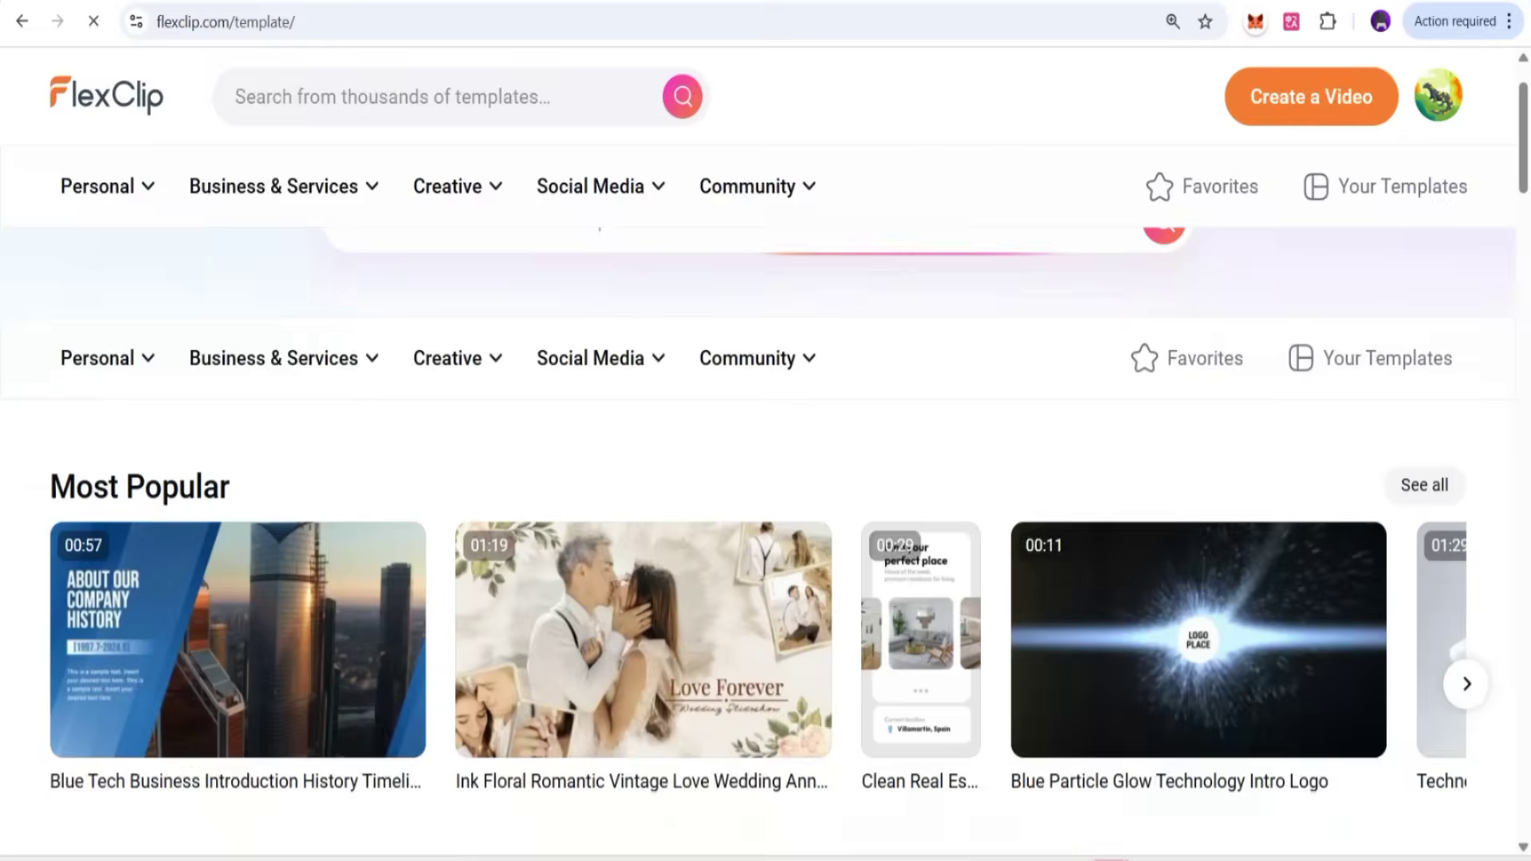
scroll(758, 464, up, 2)
Step: Search the template library for the suggested term "news" and look through the matching templates
click(756, 325)
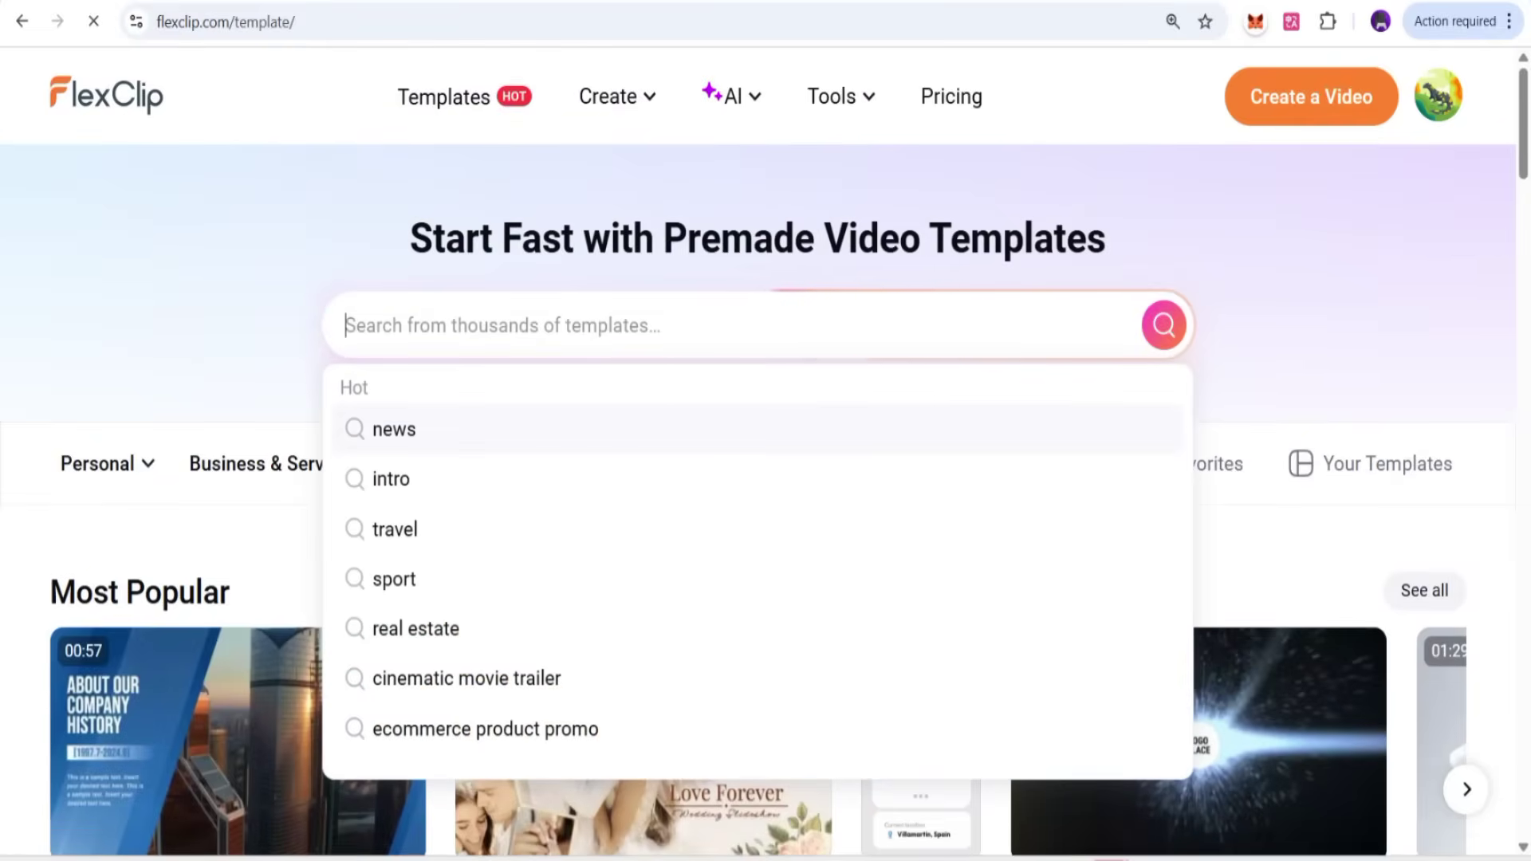
click(393, 429)
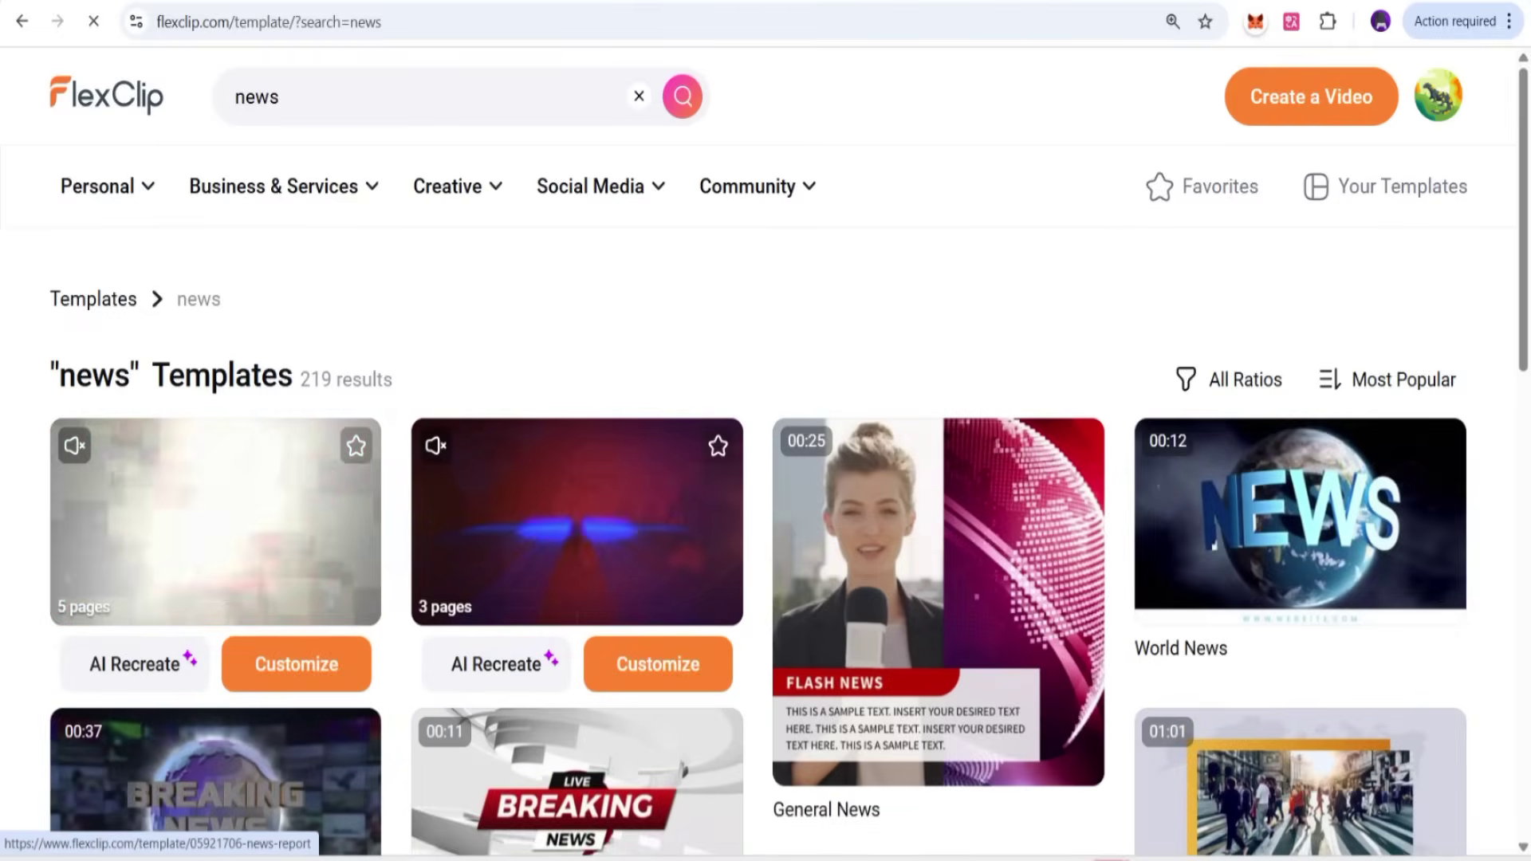
scroll(215, 518, down, 5)
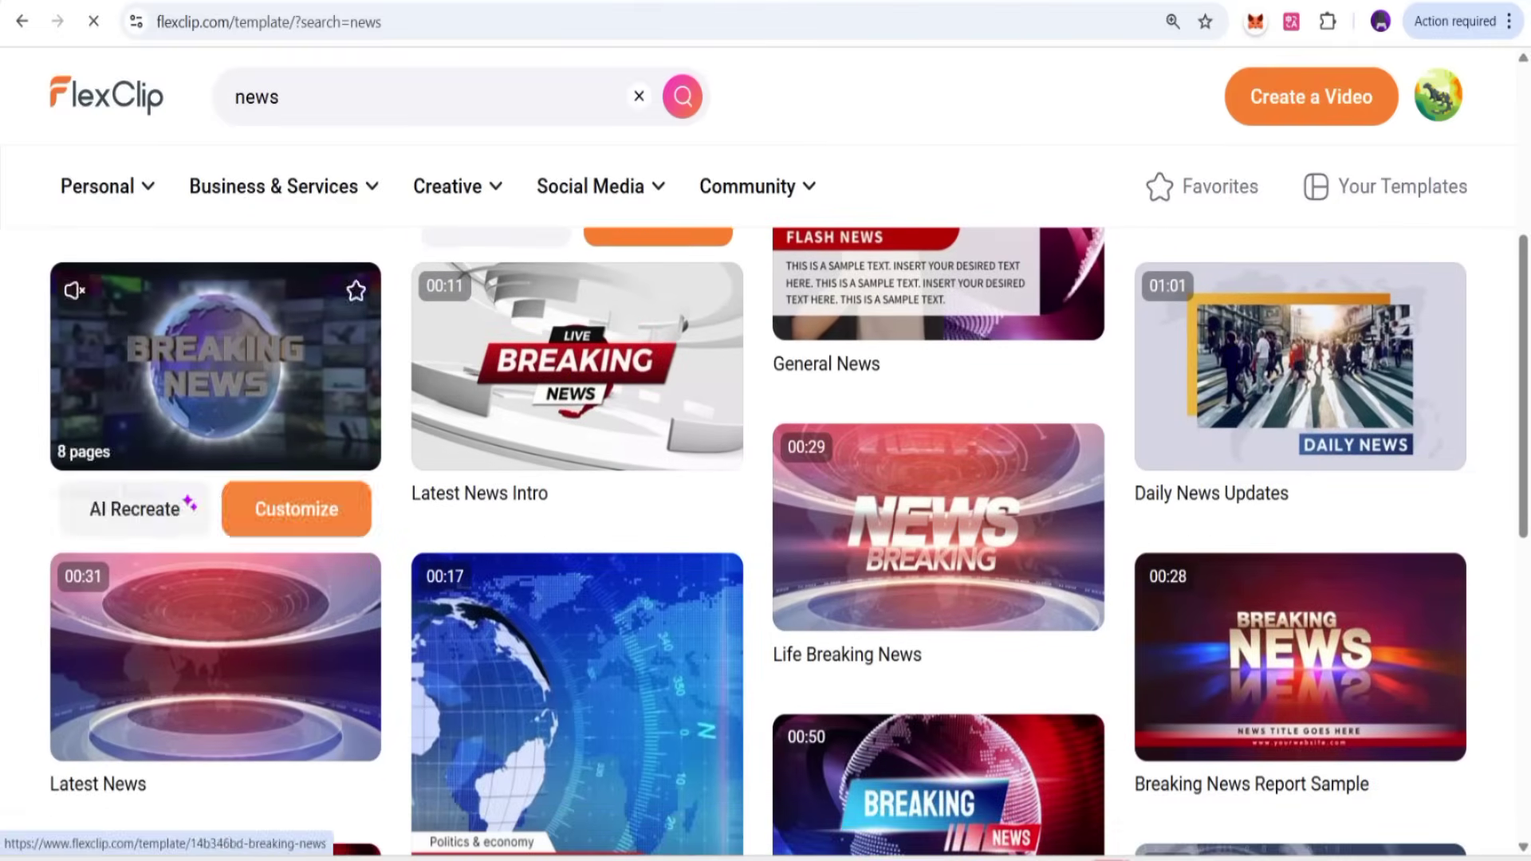
Step: Replace the template search term with "youtube intro" and run the search
double_click(256, 97)
text(youtube)
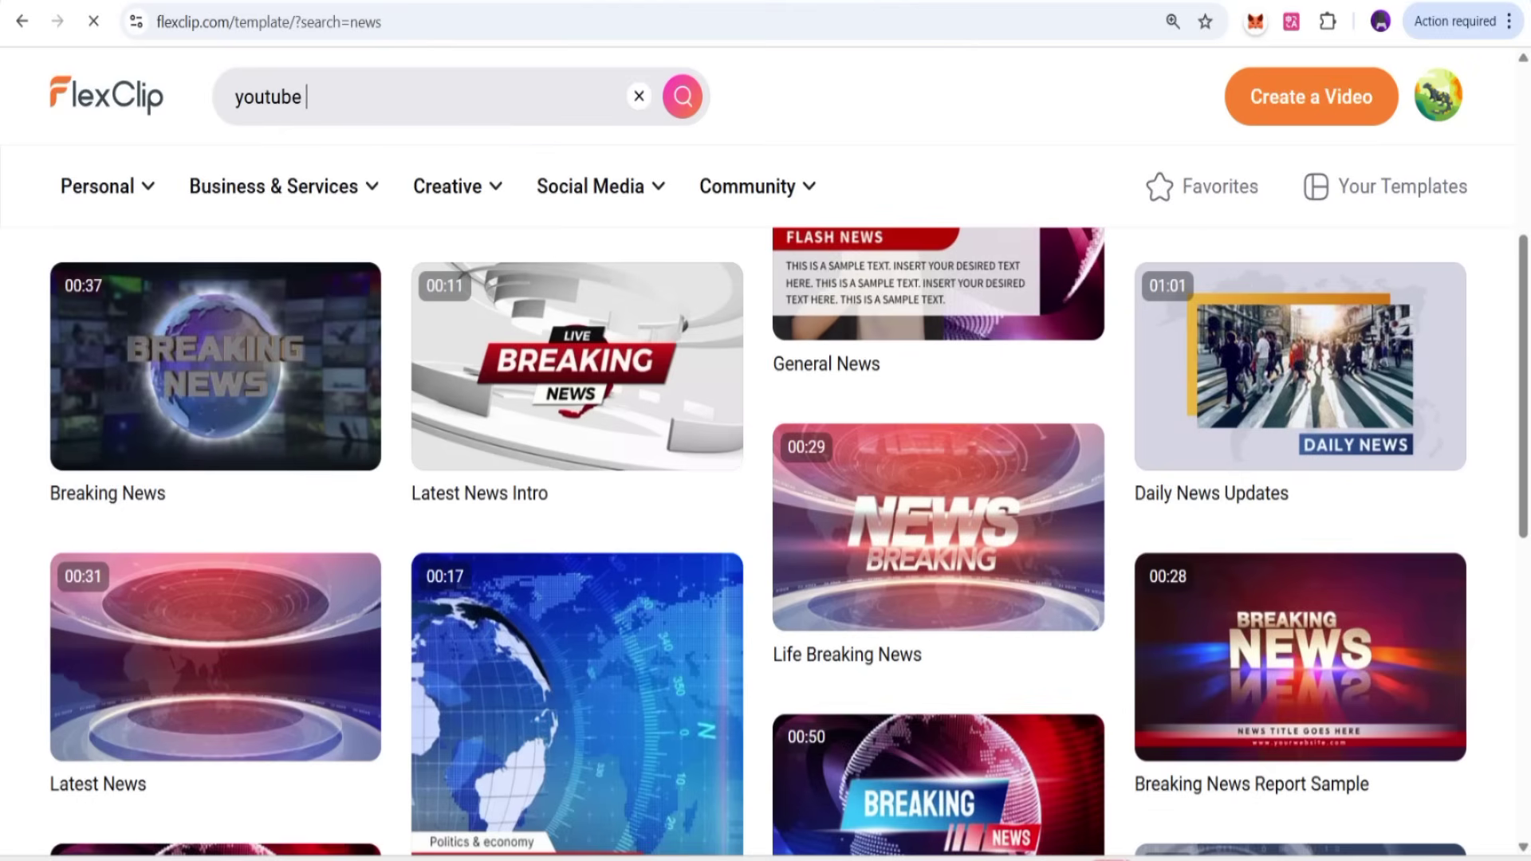
text( intro)
key(Return)
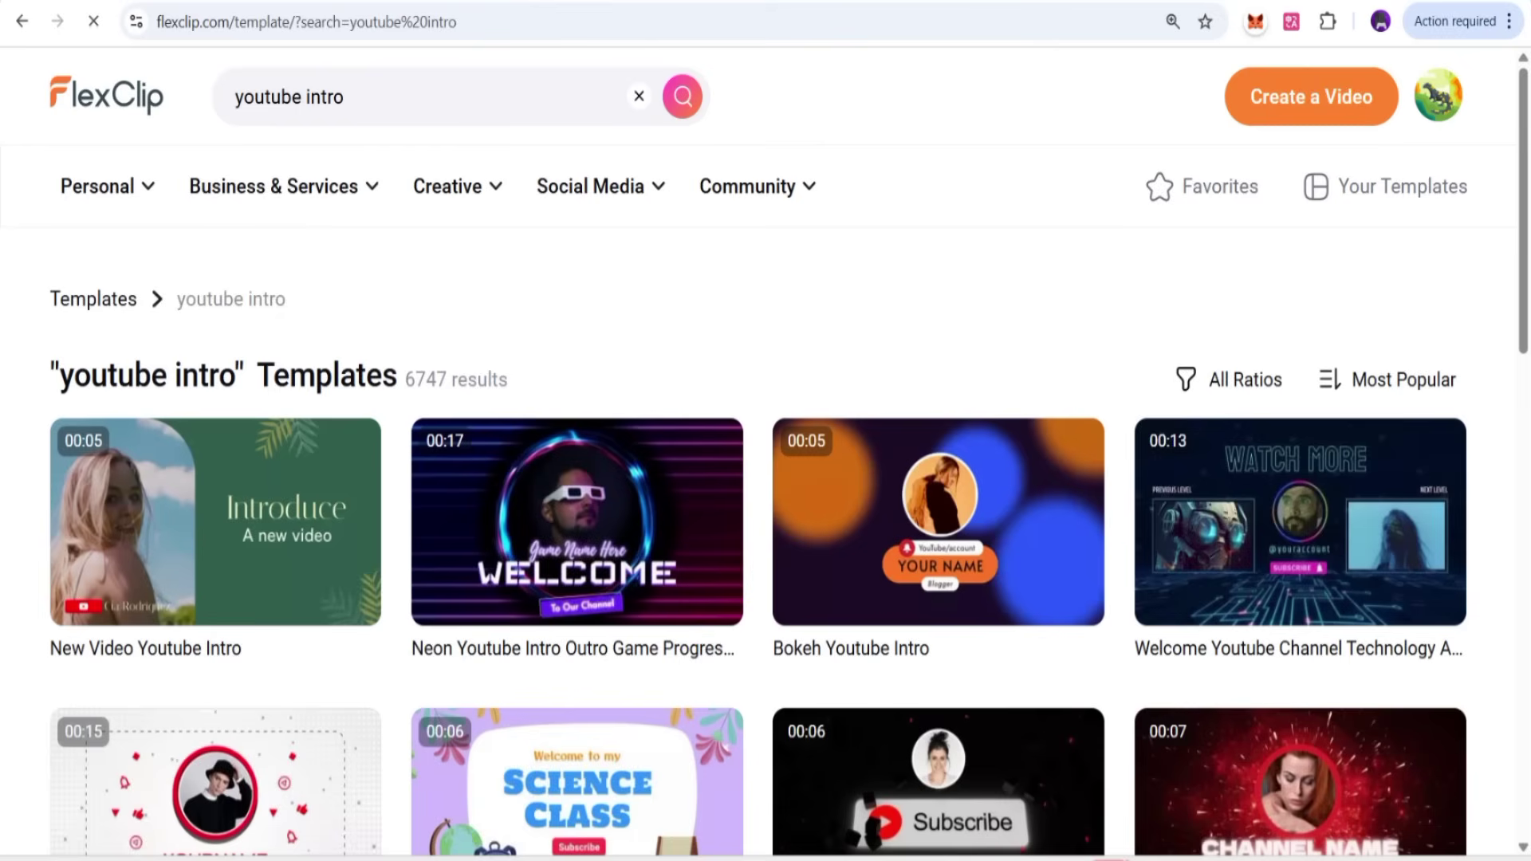
Step: Browse the YouTube intro templates, open "Welcome Youtube Channel Modern Tech..." for customizing in the editor and dismiss the import and onboarding prompts
scroll(787, 522, down, 6)
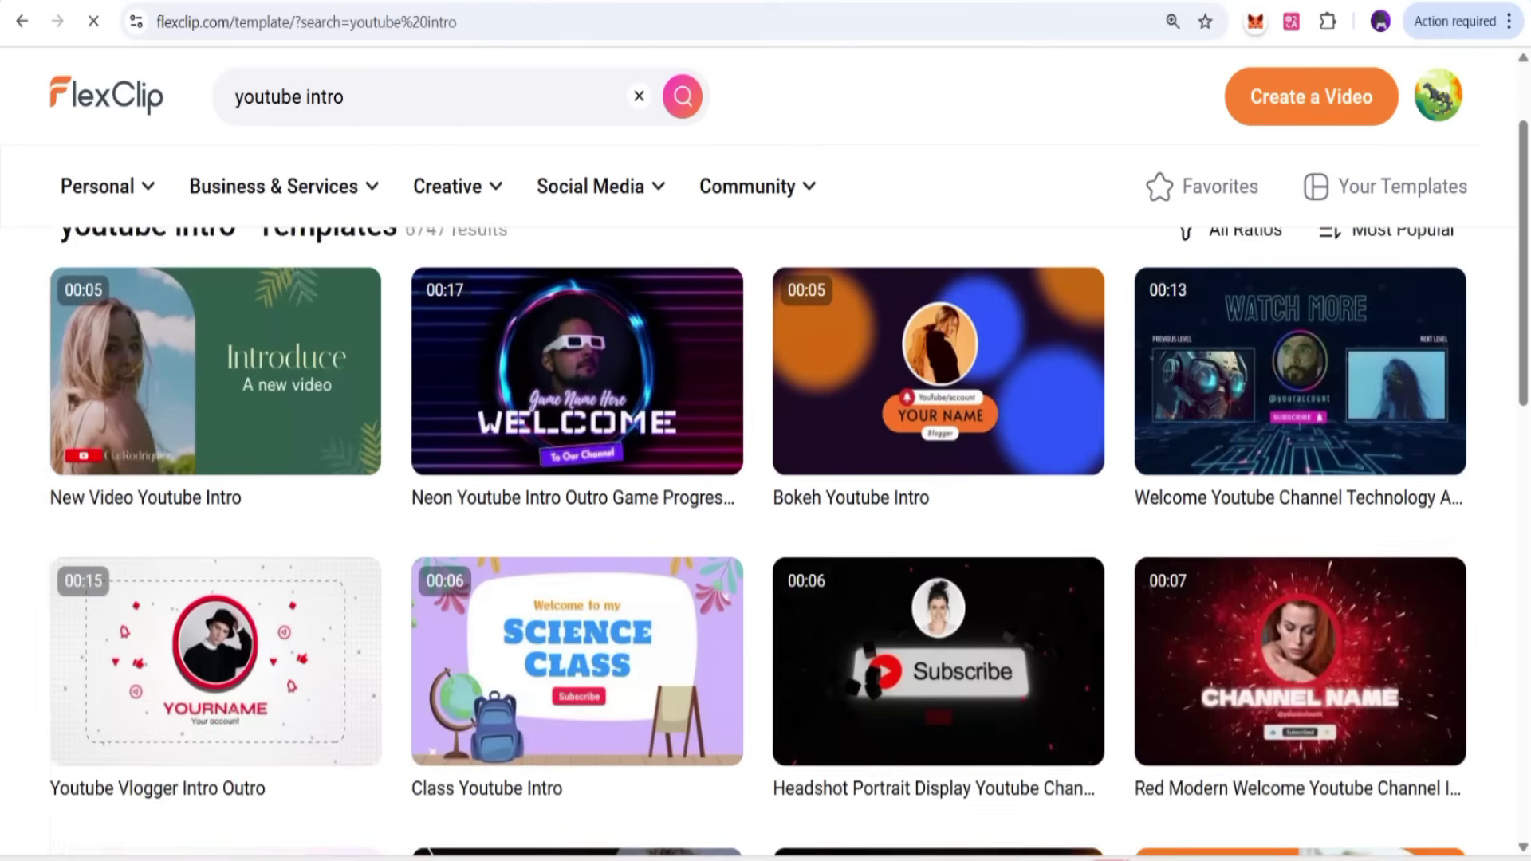
scroll(787, 542, down, 4)
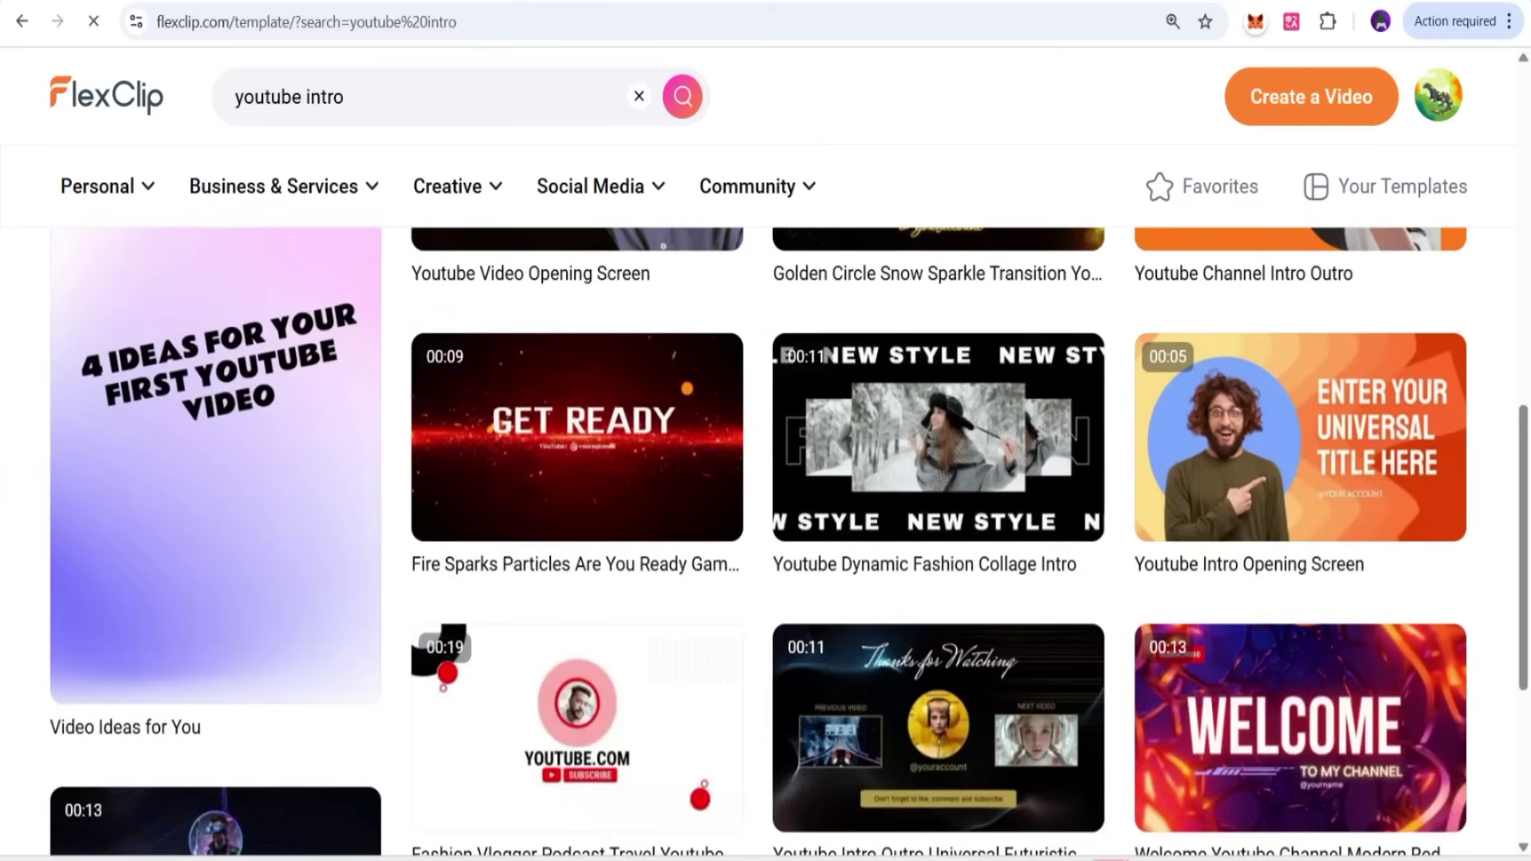
scroll(787, 542, down, 4)
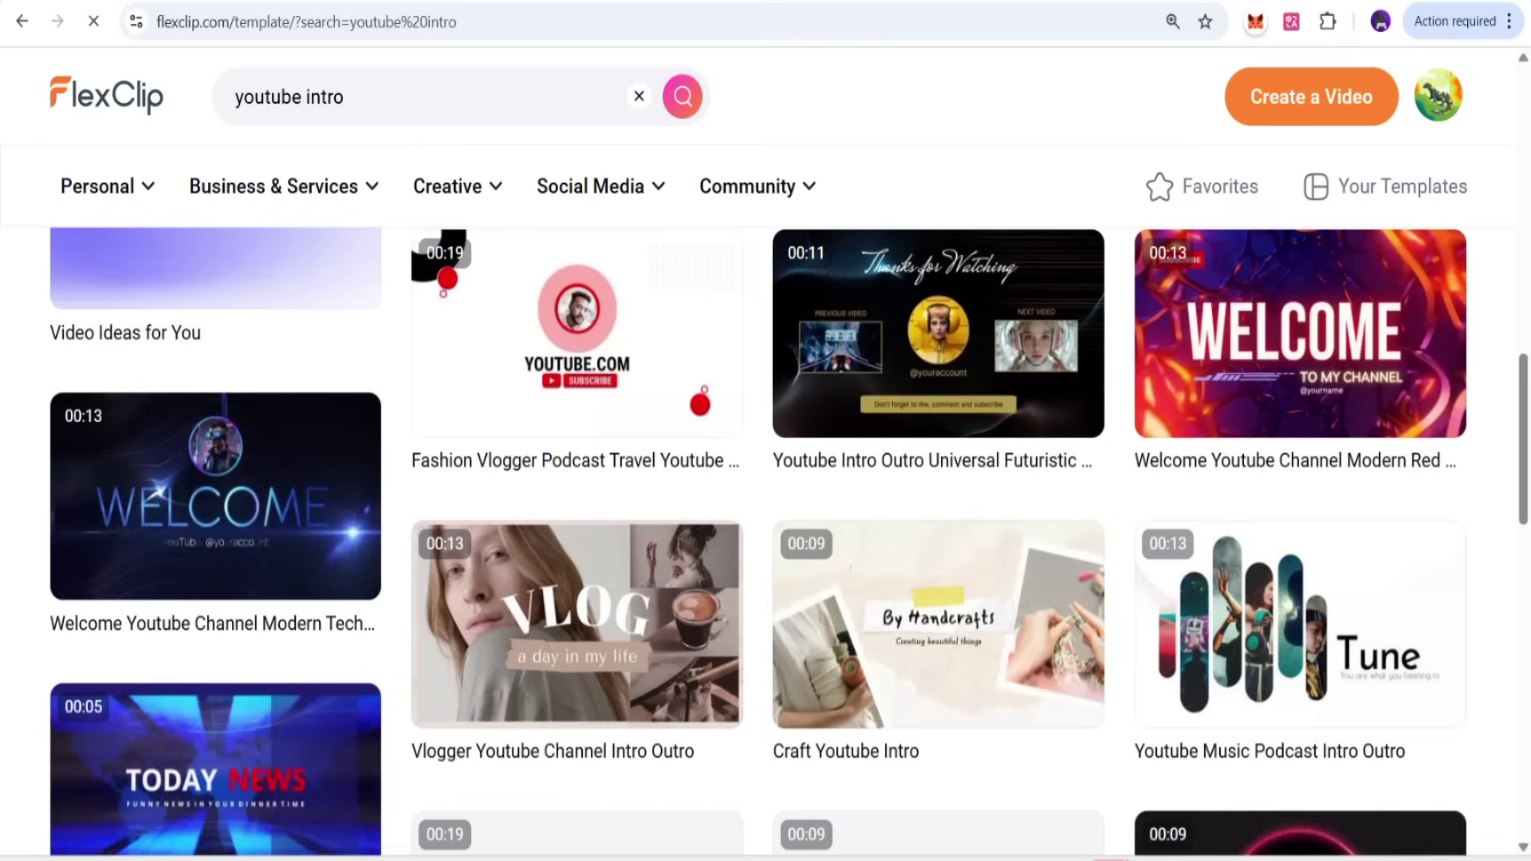
mouse_move(215, 496)
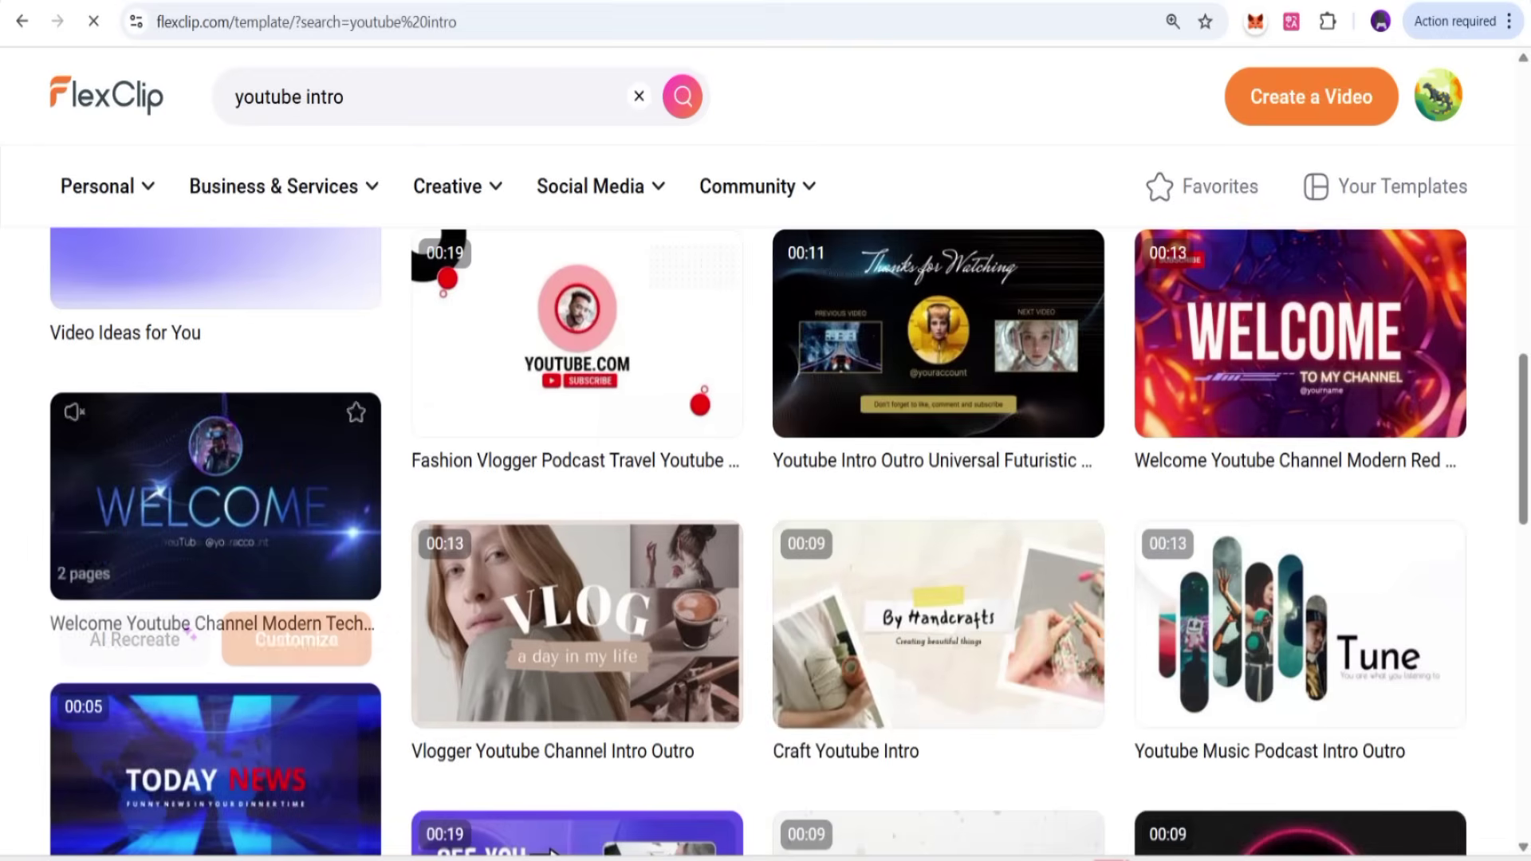
click(296, 639)
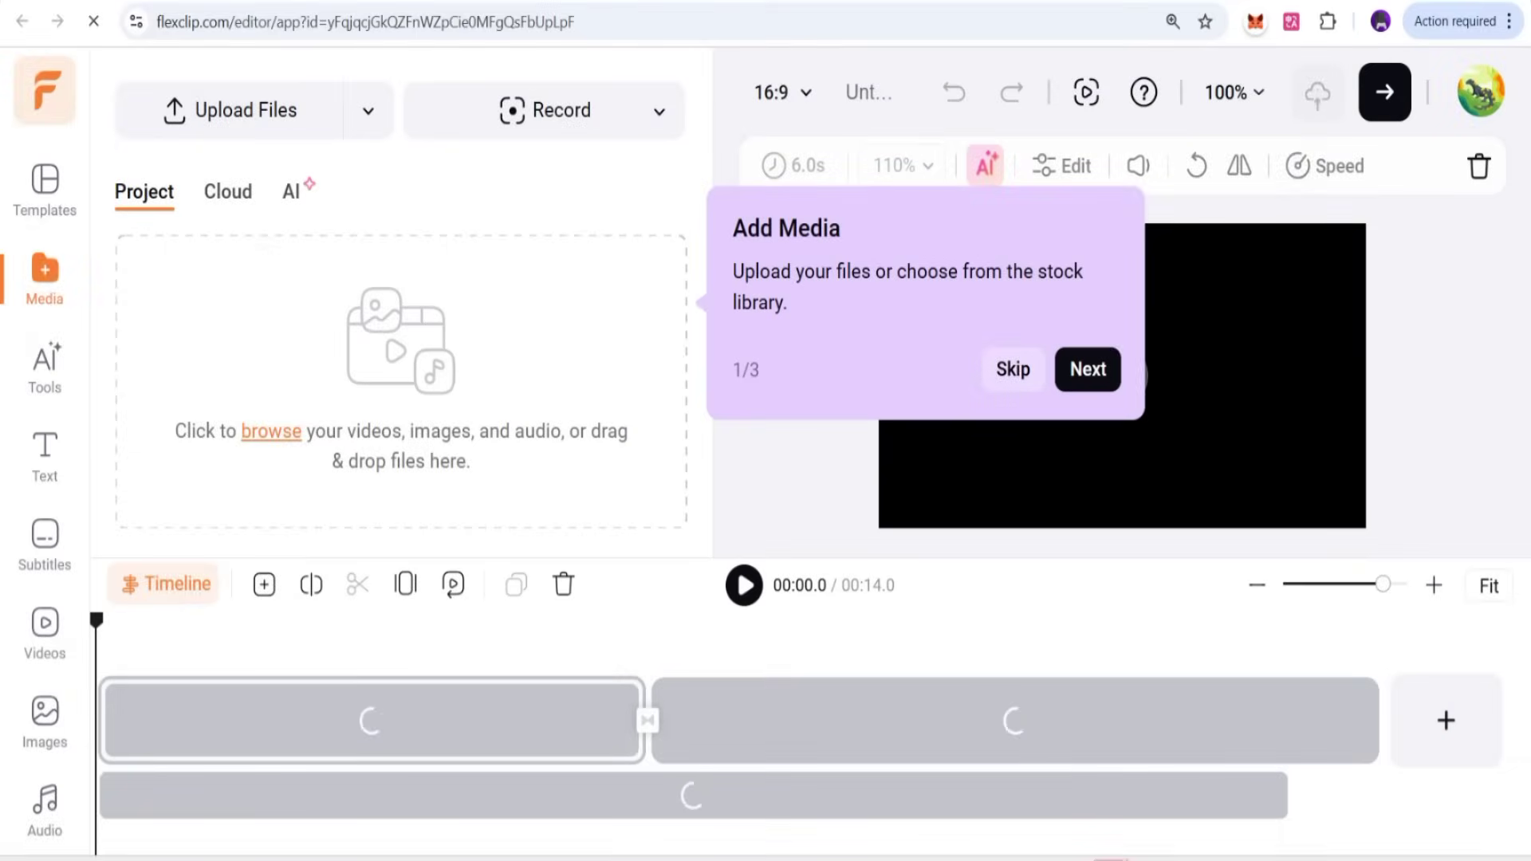
click(1011, 369)
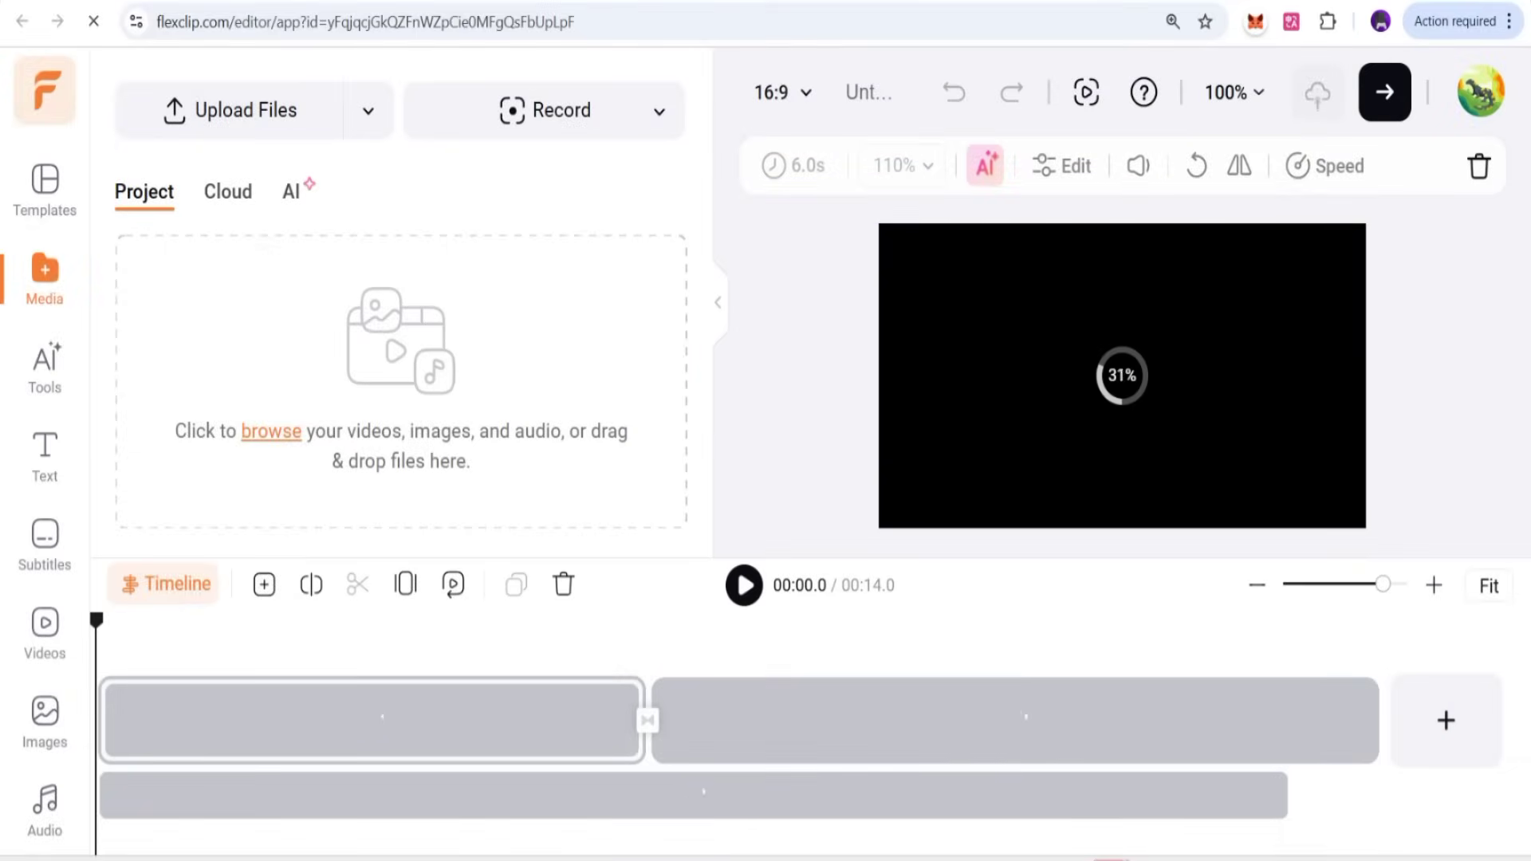
Step: Look through the editor's AI Tools, Subtitles, Videos, Effects and Brand Kit sections while the template loads
scroll(1140, 384, up, 5)
scroll(1164, 351, down, 5)
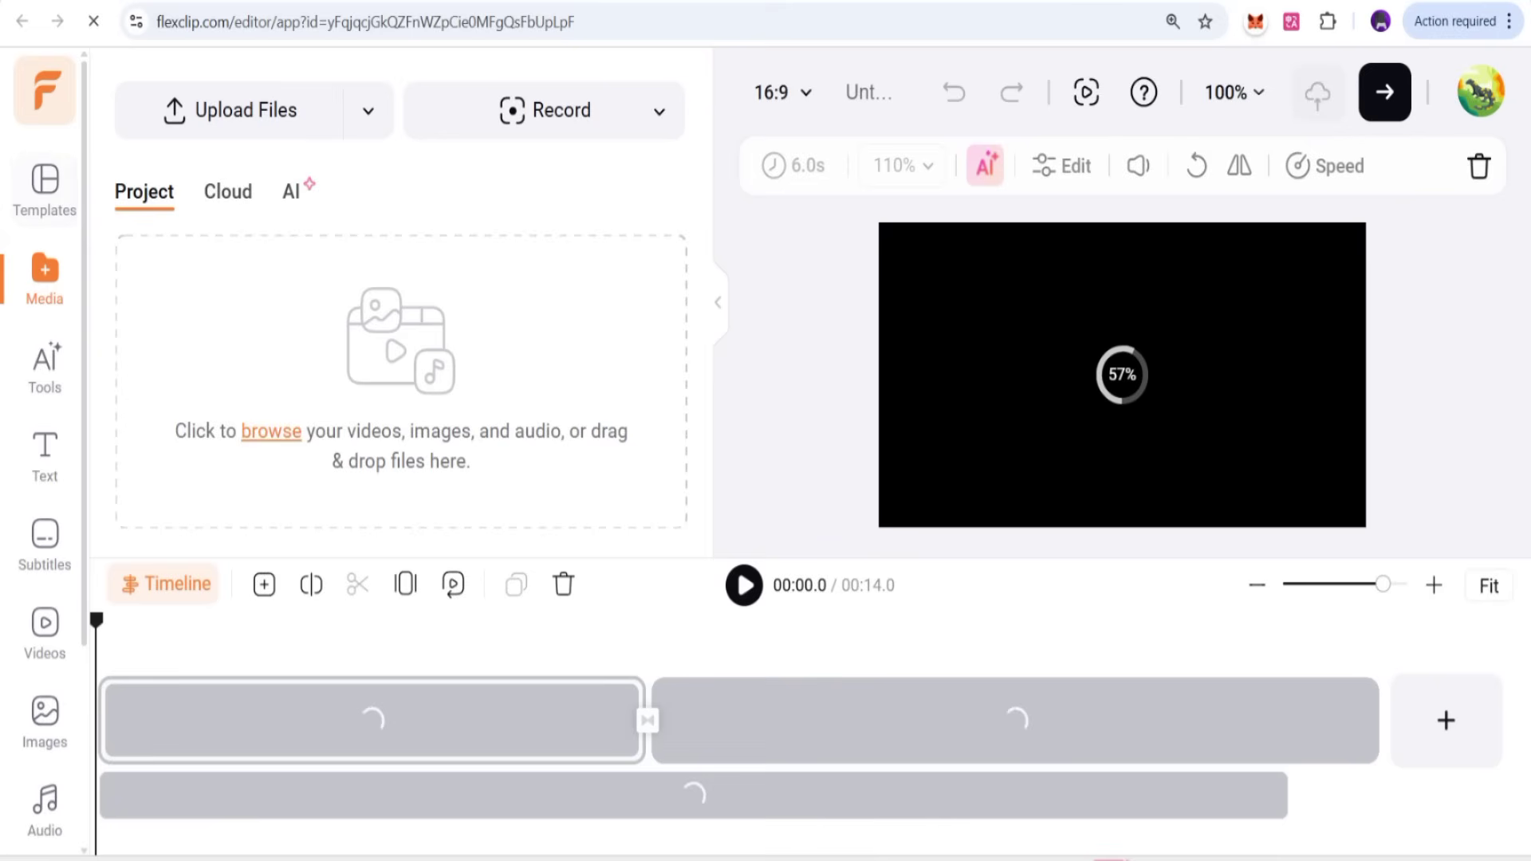
click(45, 367)
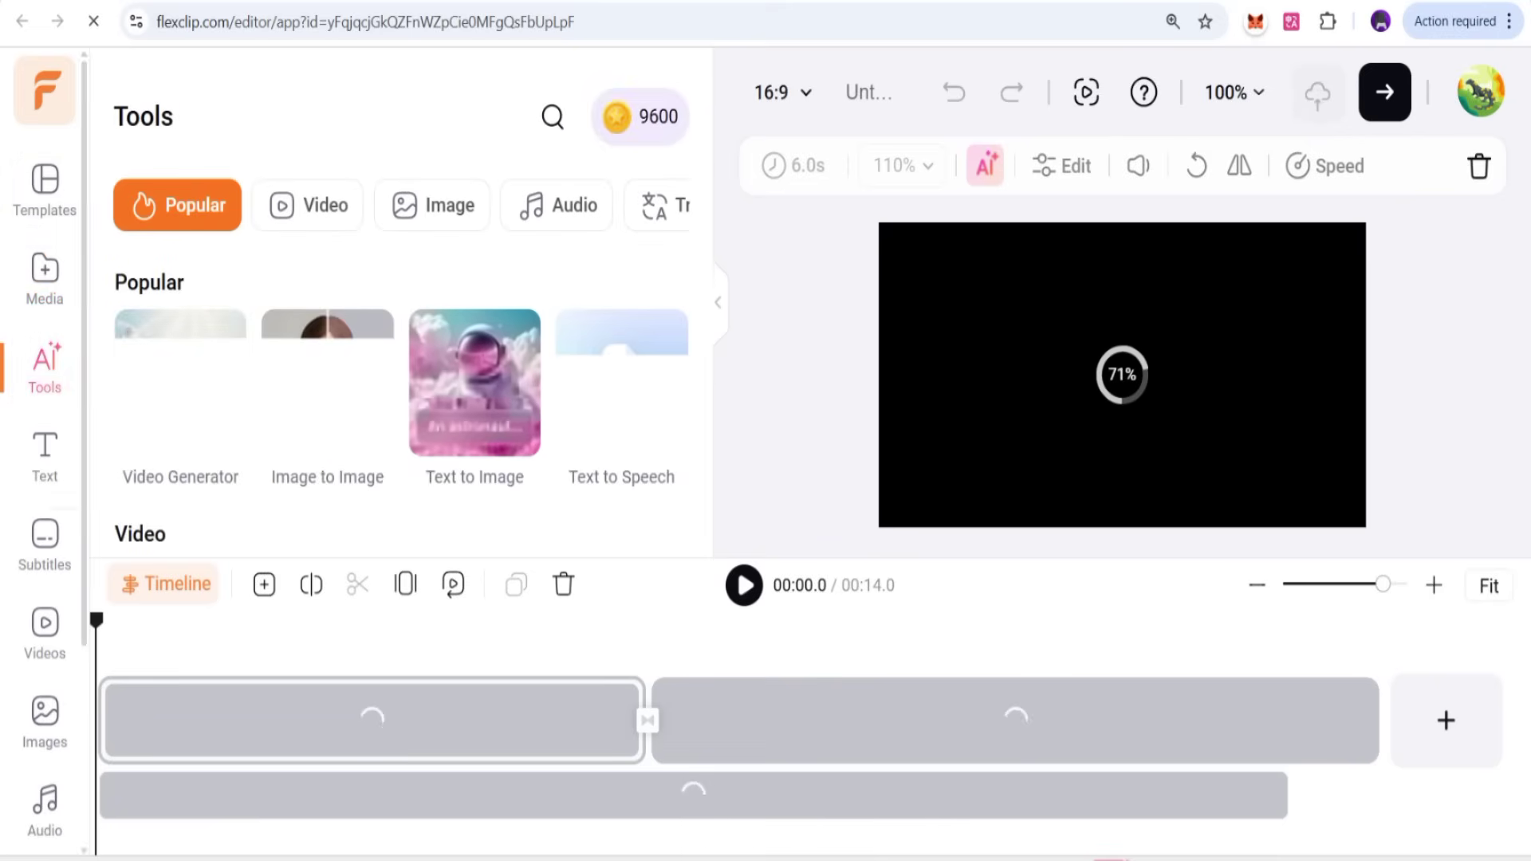
click(45, 542)
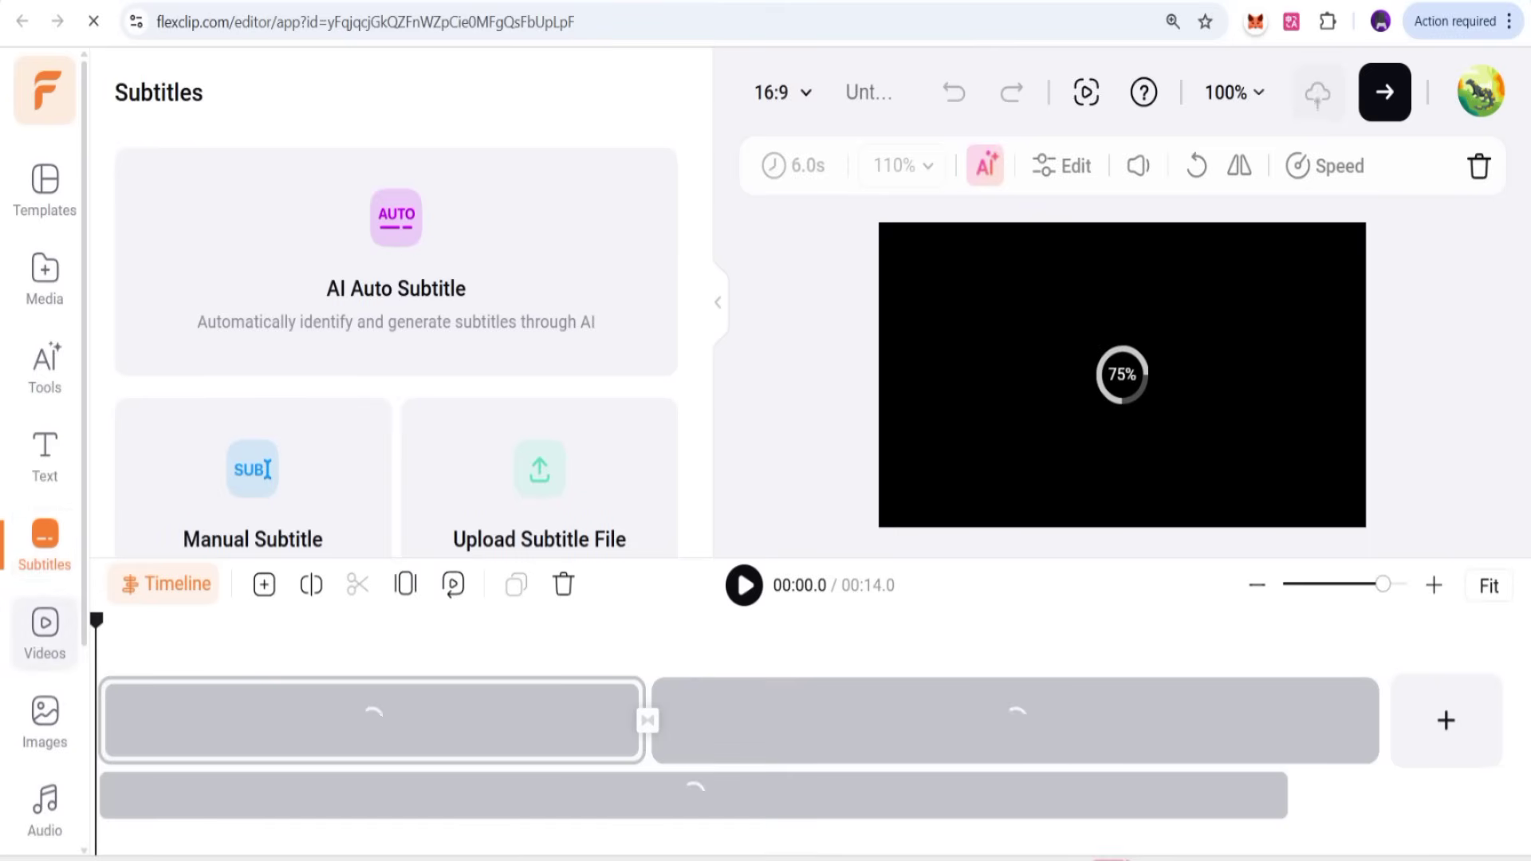
click(44, 630)
scroll(44, 717, down, 1)
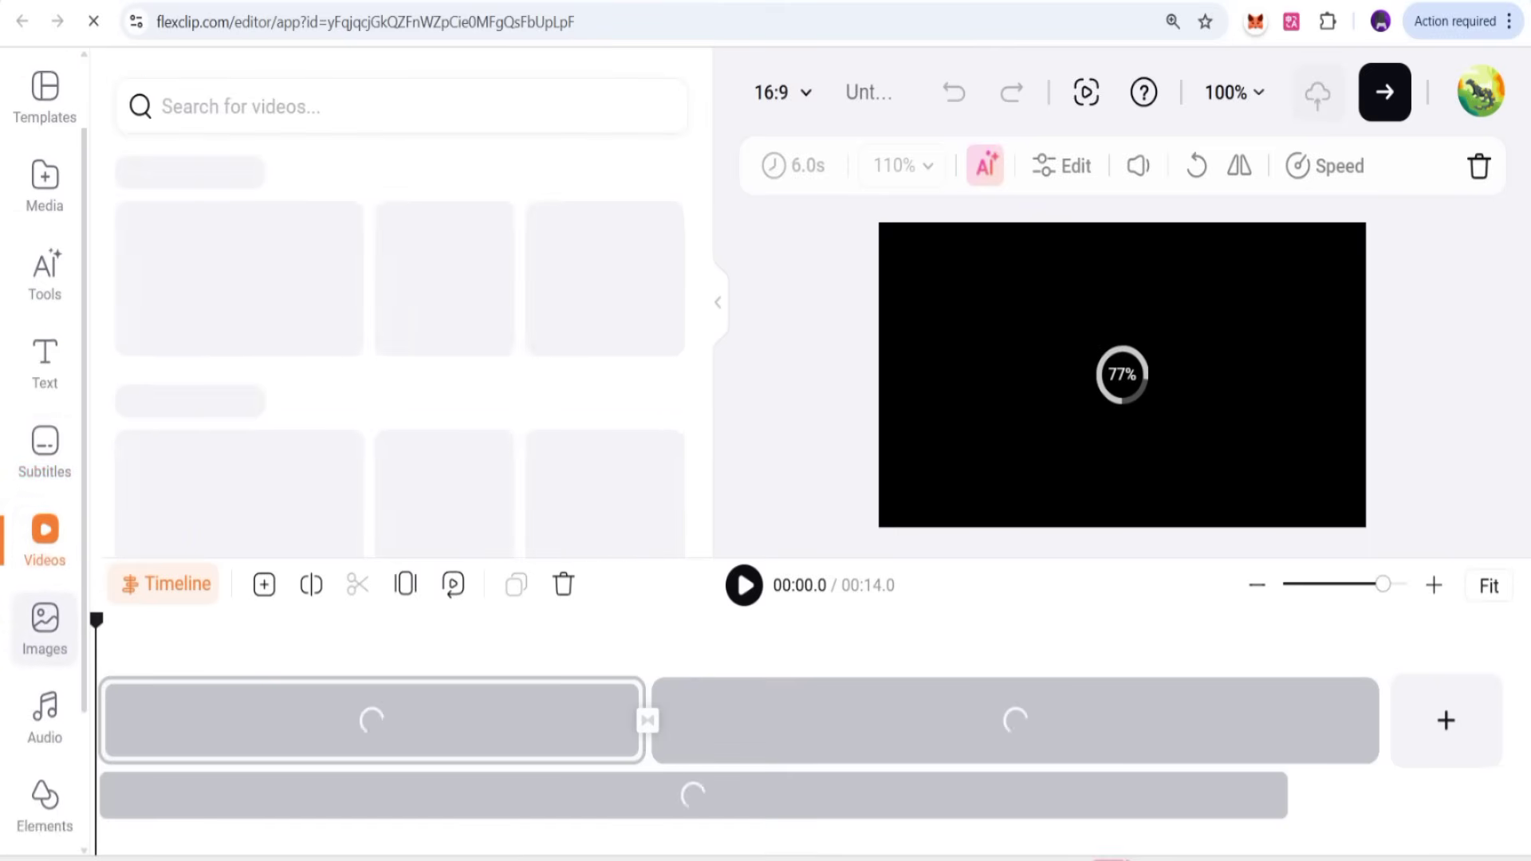
scroll(45, 709, down, 1)
scroll(45, 714, down, 2)
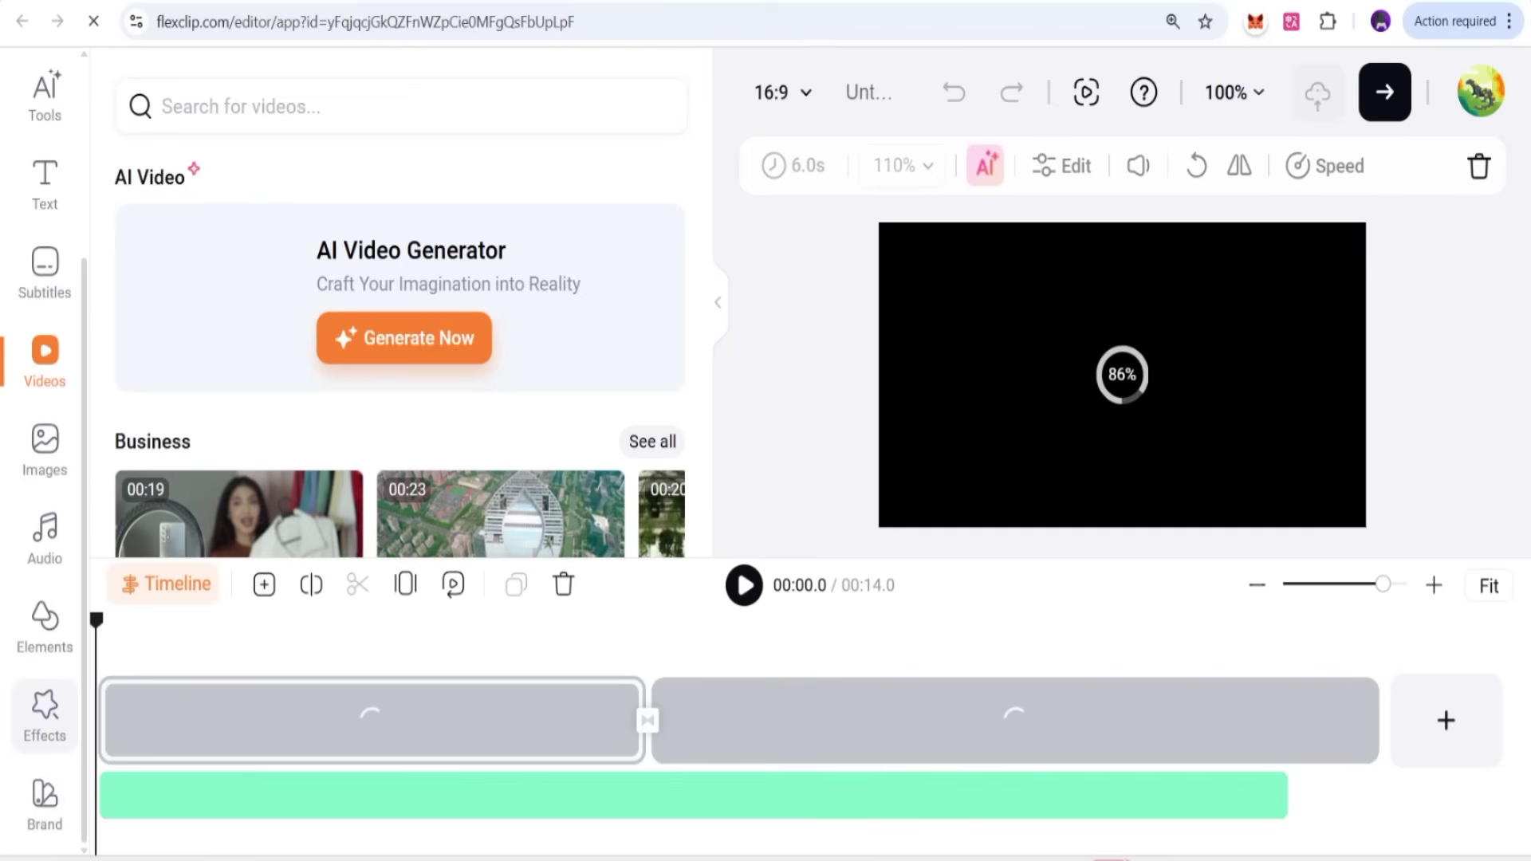
click(44, 714)
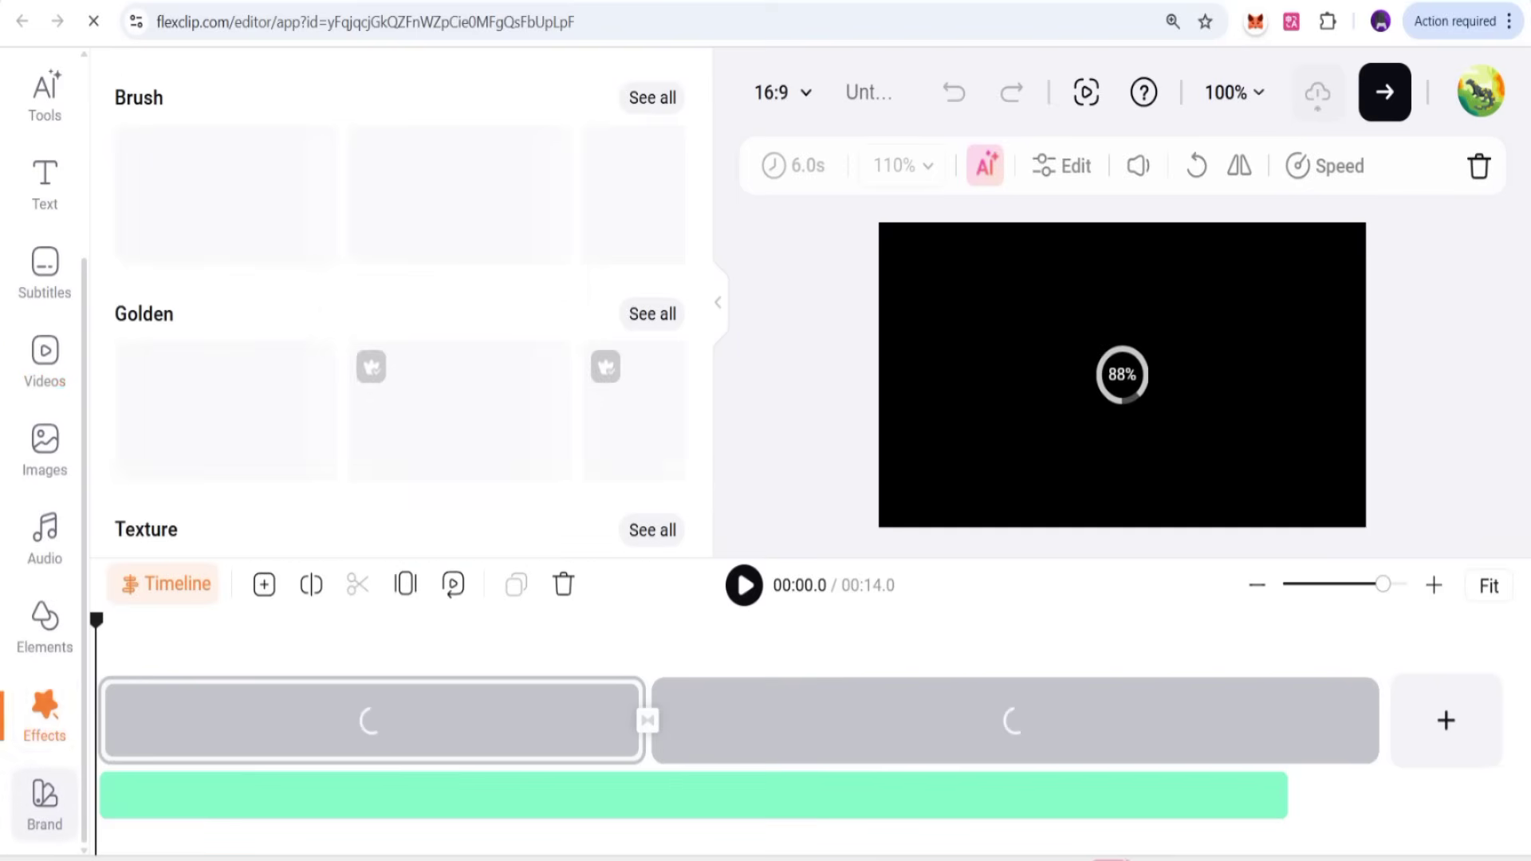
click(45, 805)
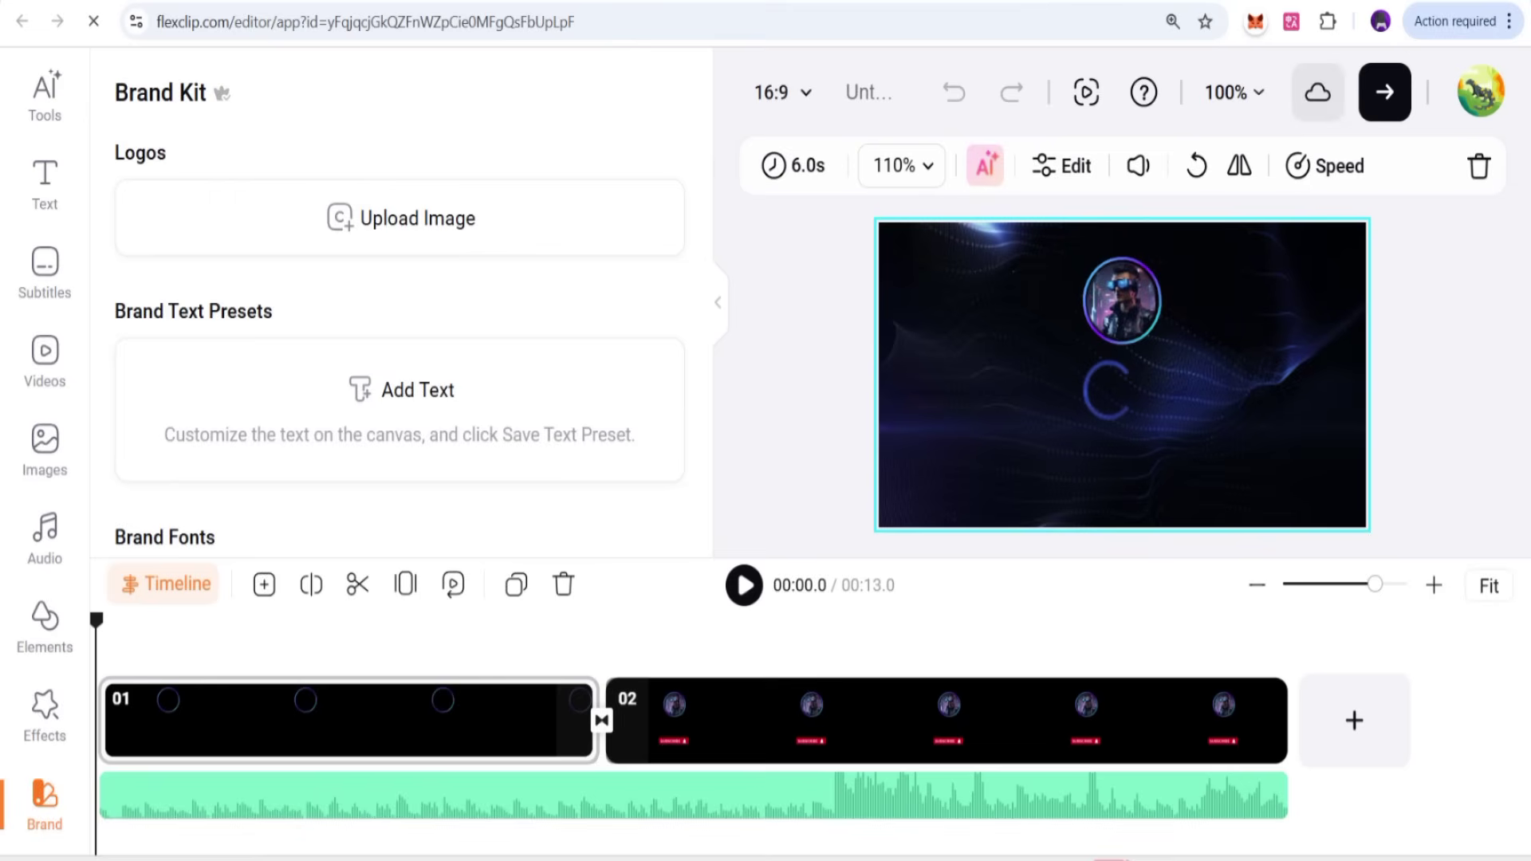
Step: Select the circular avatar image in scene 01, dismiss the Replace Media tip and align the image to the right
click(1121, 301)
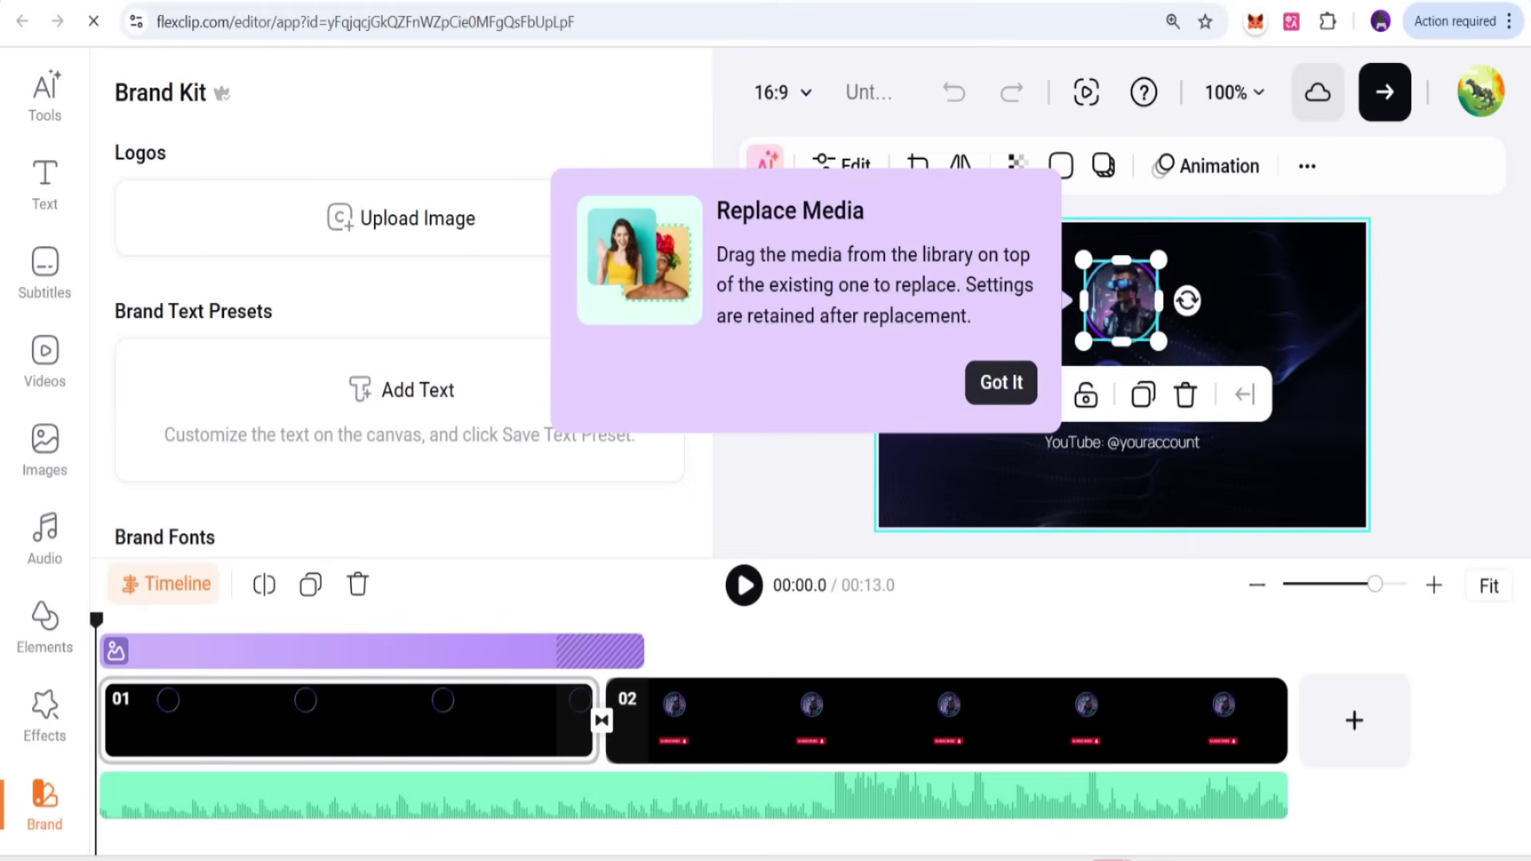
click(1001, 383)
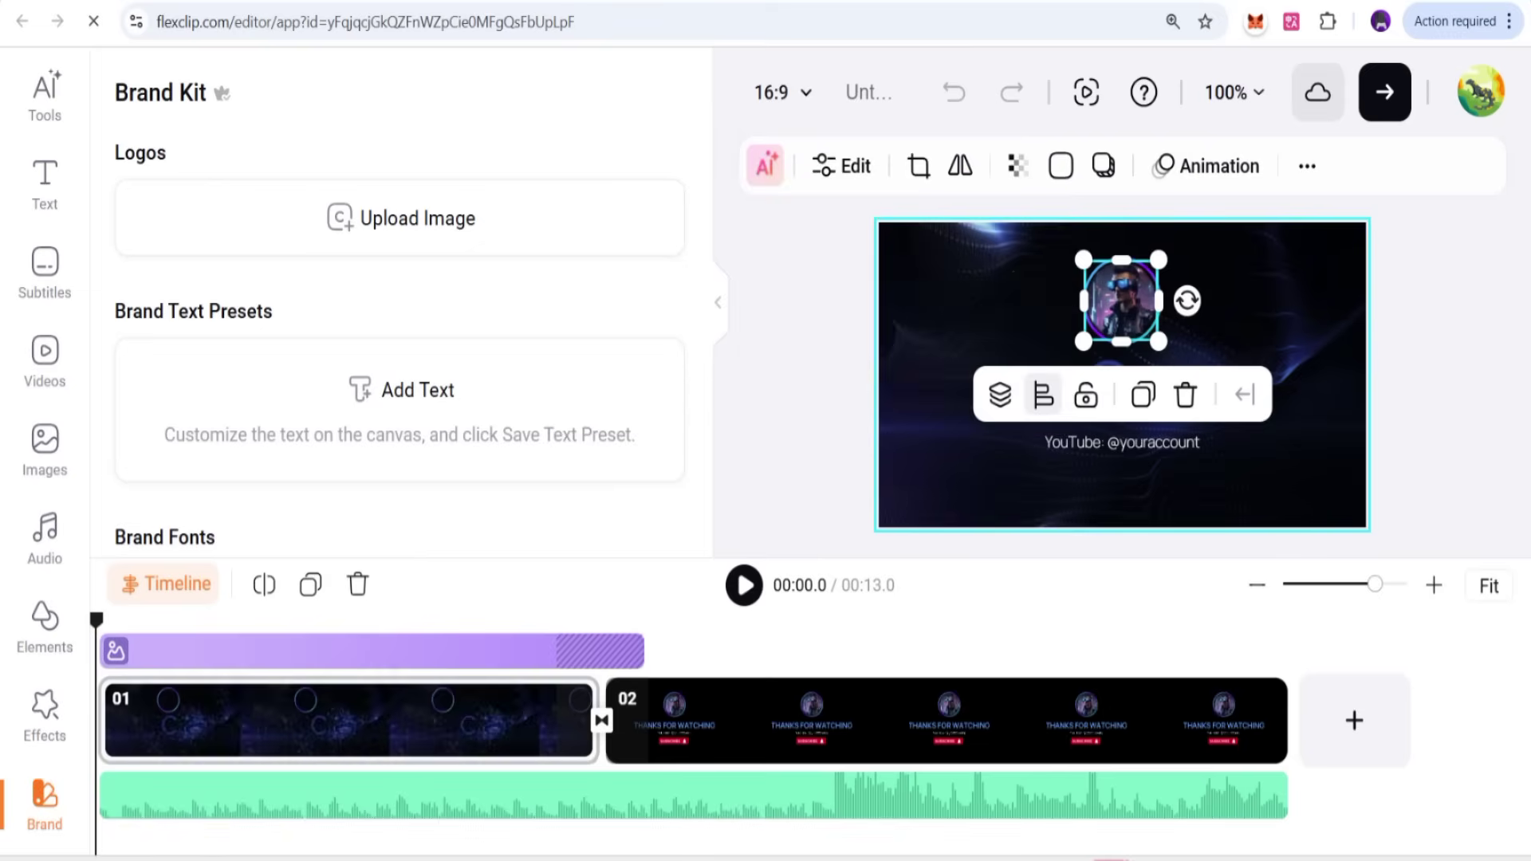
click(1043, 394)
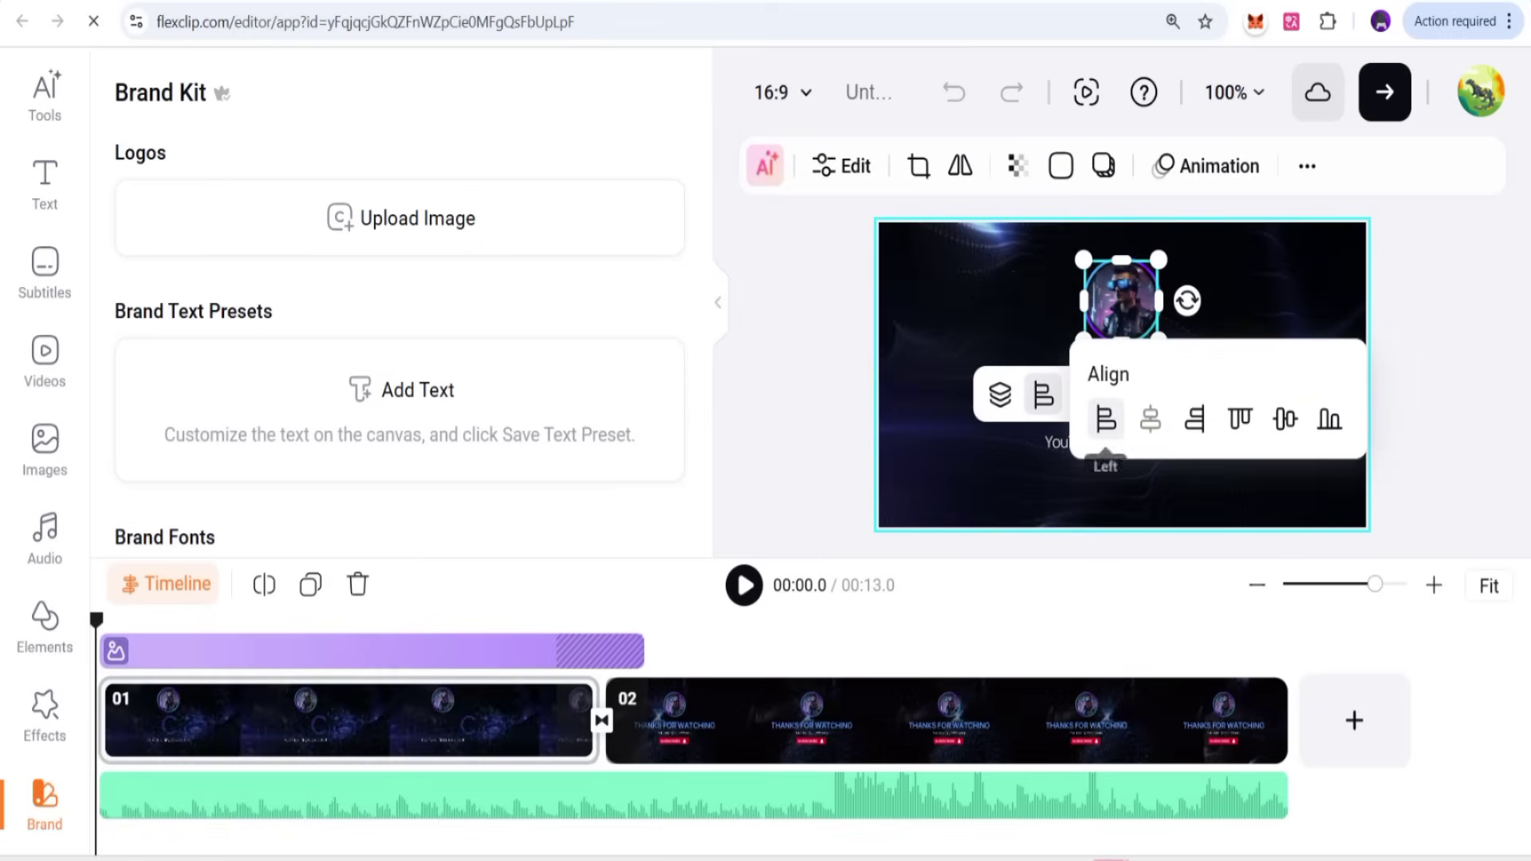
click(1194, 418)
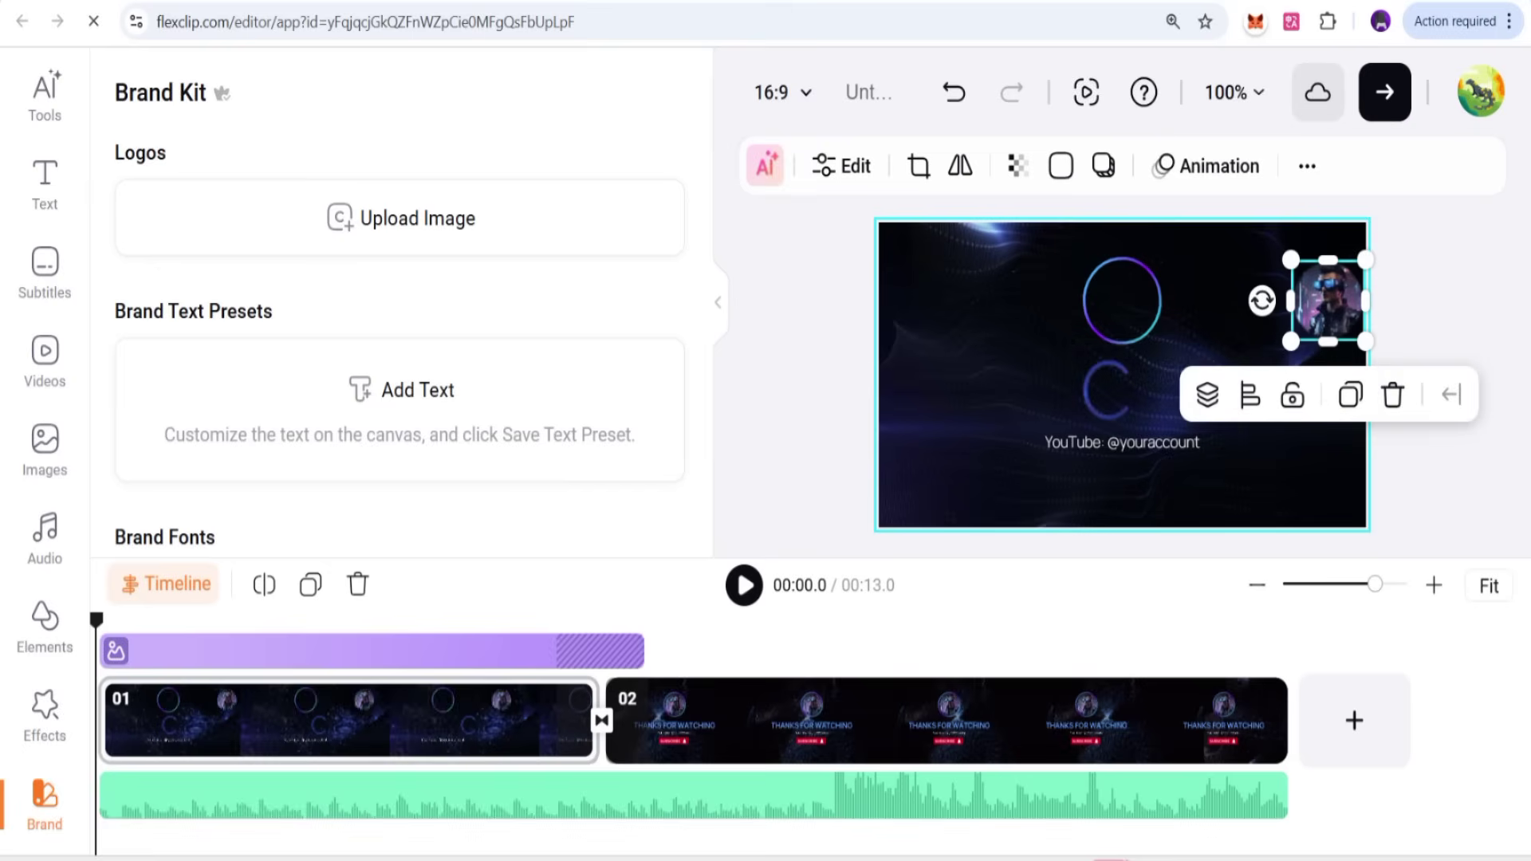
Step: Move the avatar image back inside the glowing ring above the title and deselect it
drag(1327, 301, 1120, 300)
double_click(1120, 300)
click(996, 383)
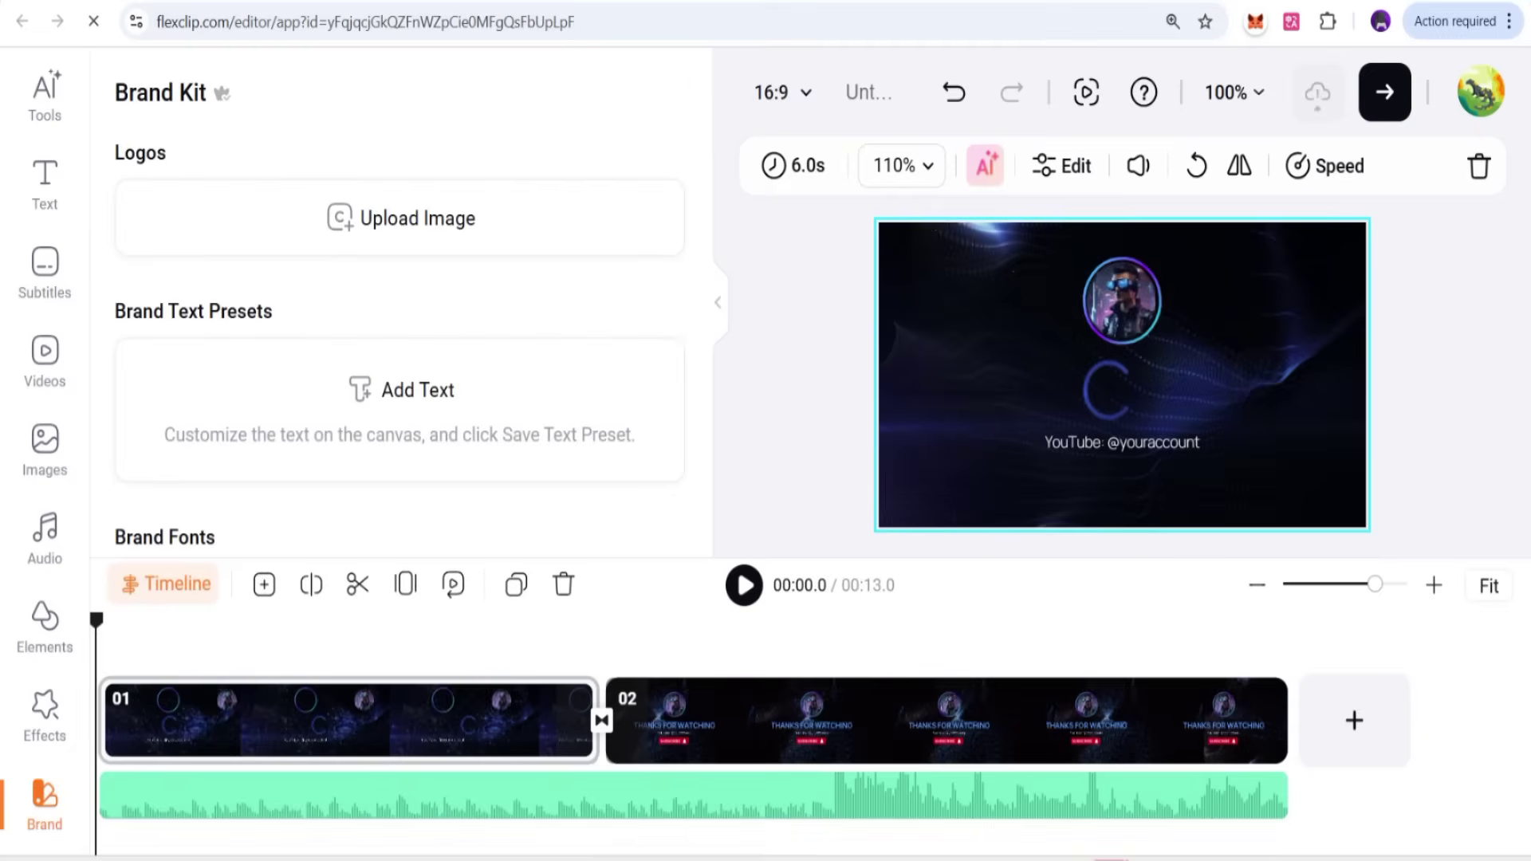
Step: Delete the Technology Corporate Background audio track from the timeline, and undo the deletion
click(781, 794)
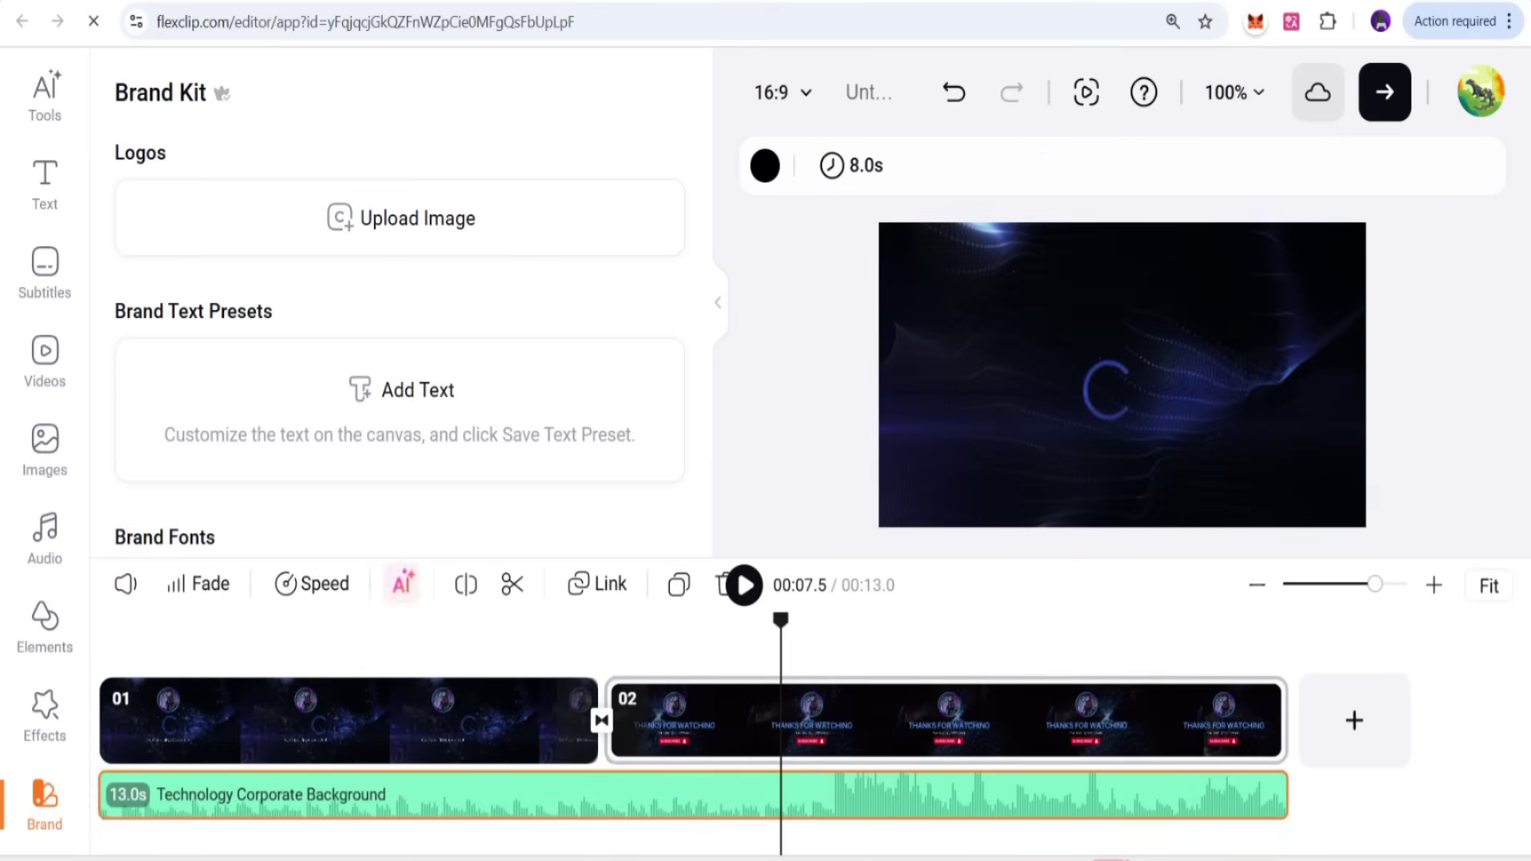
click(407, 718)
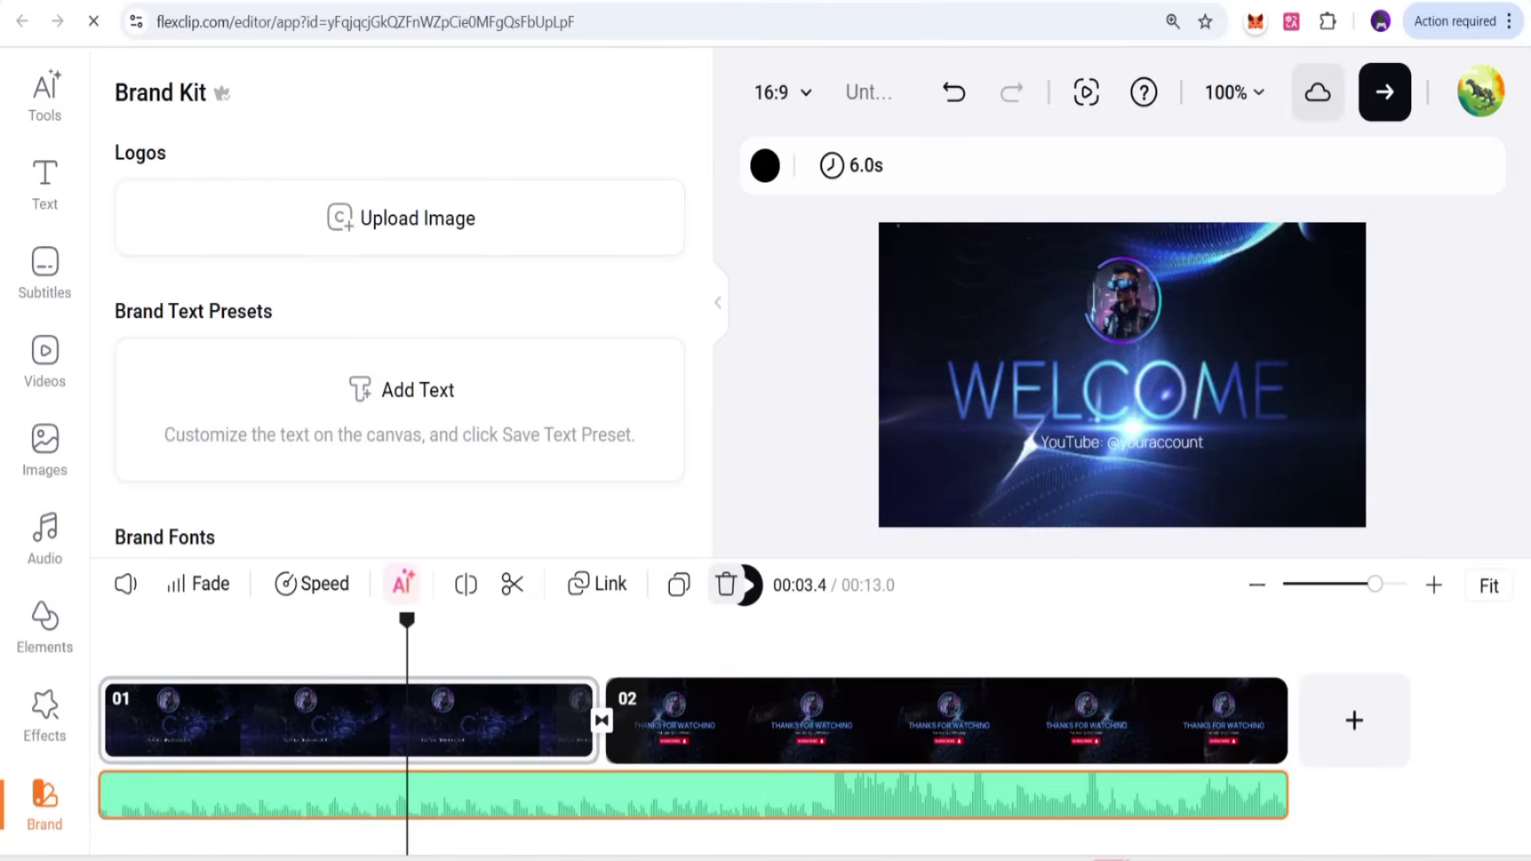
click(725, 584)
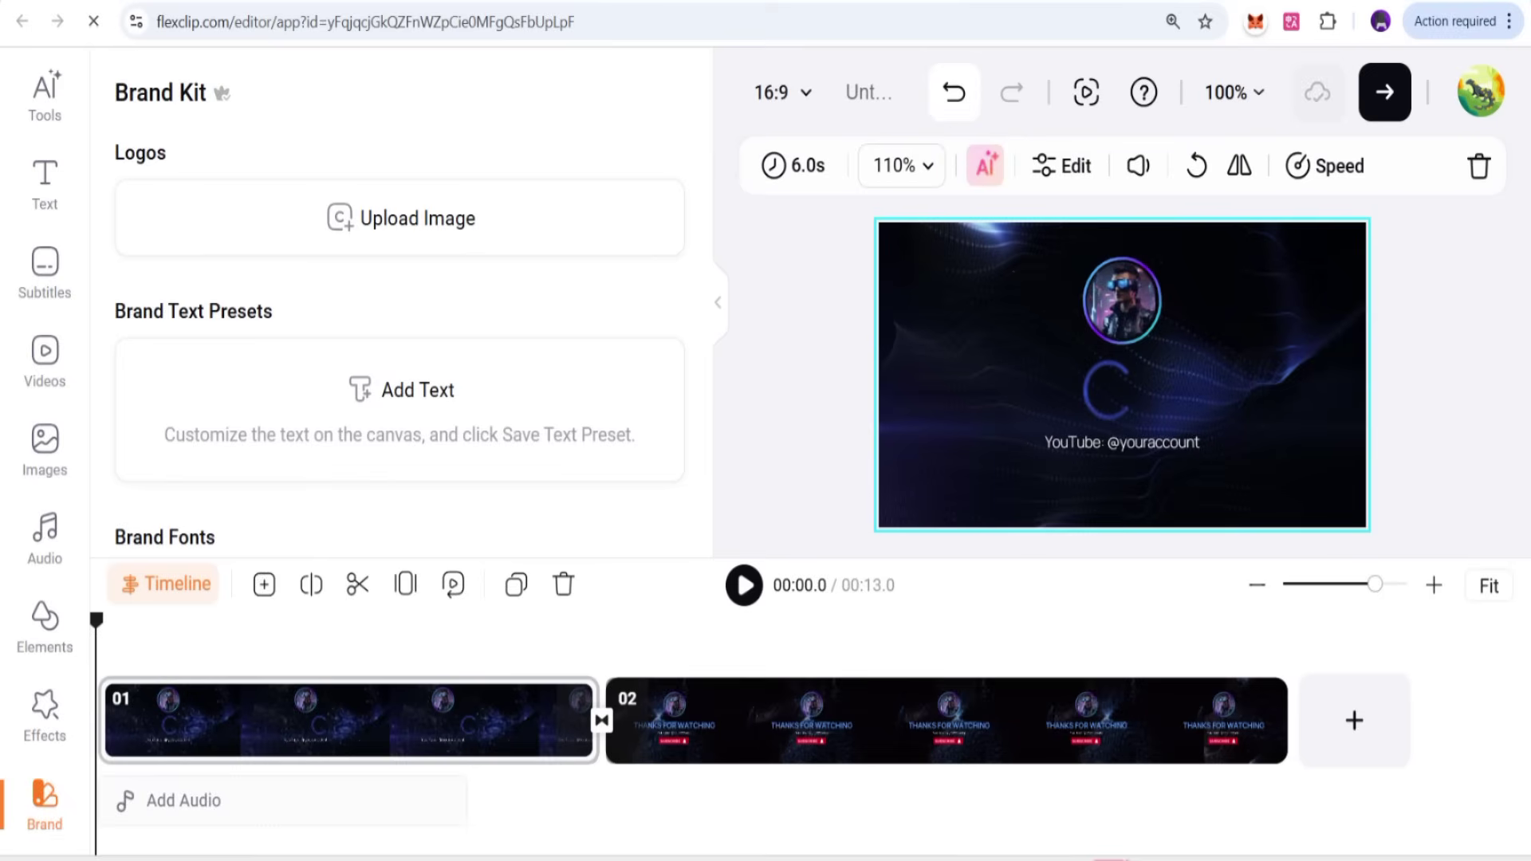
click(954, 91)
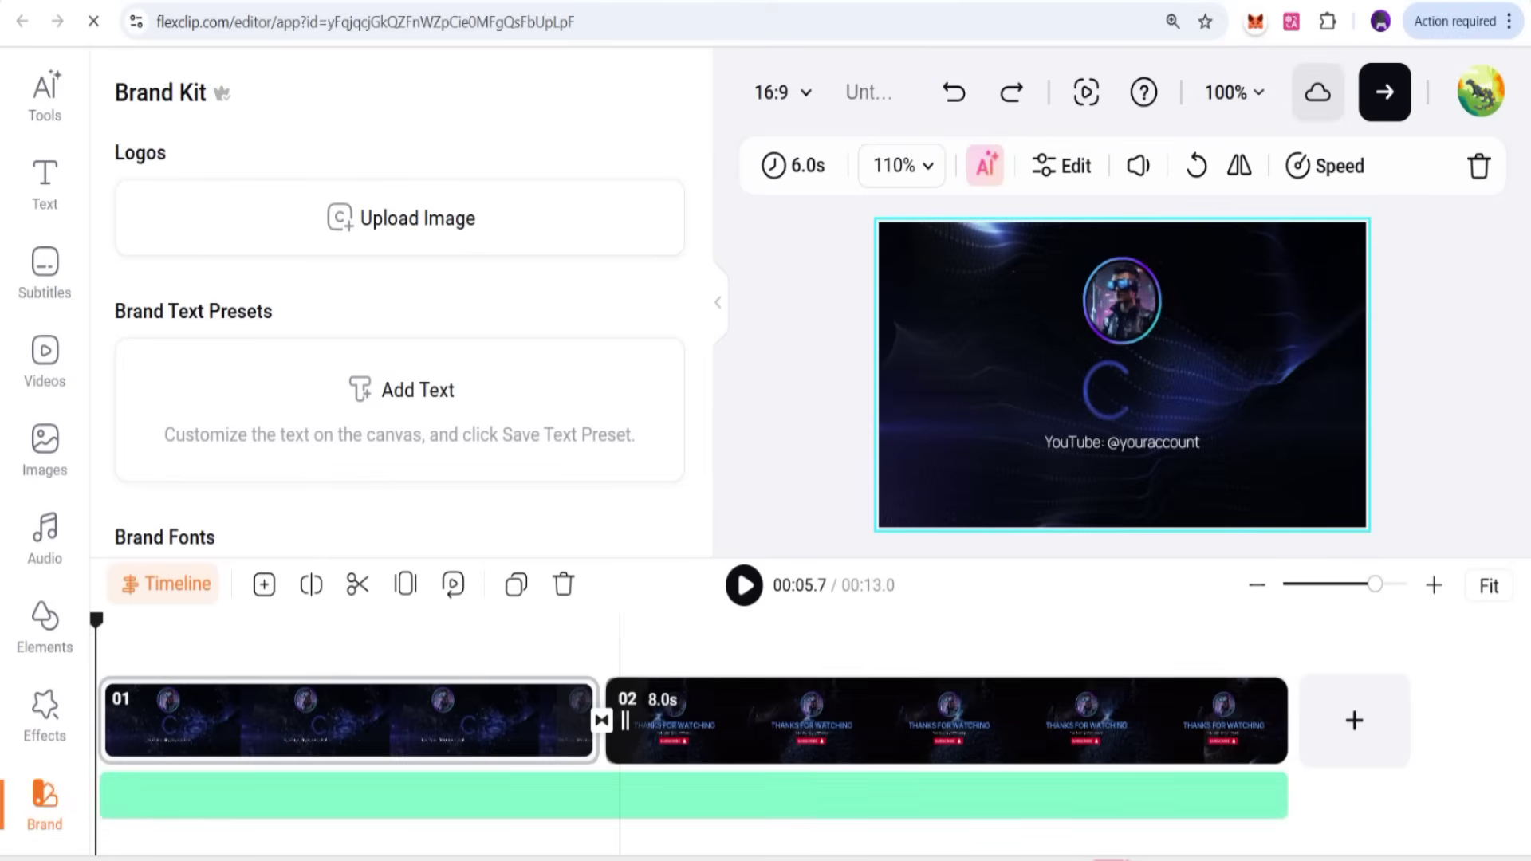
Step: Set the zoom of scene 01's background to 136%
click(902, 165)
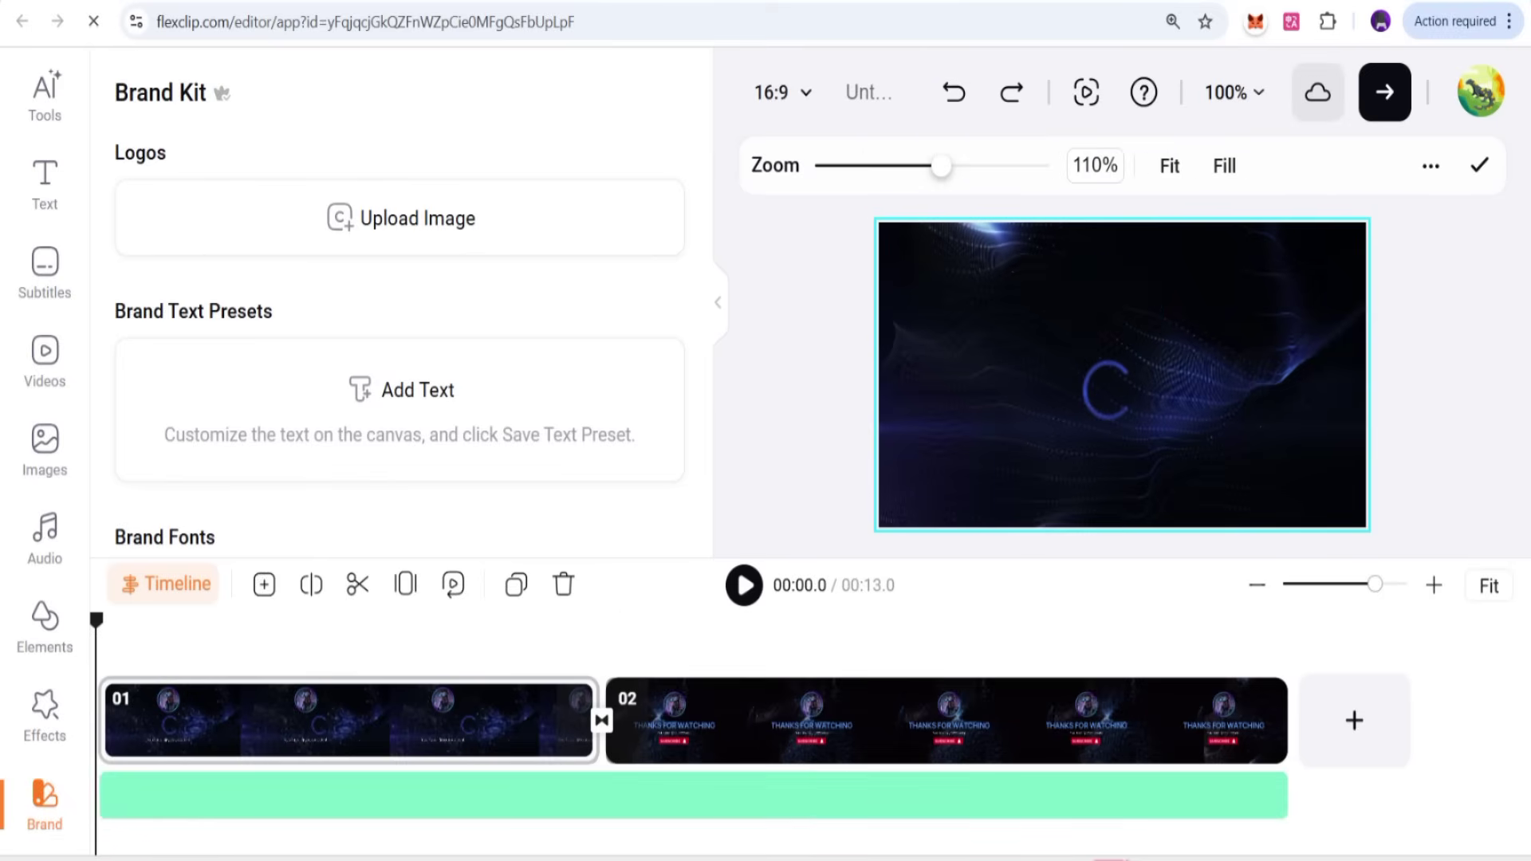
mouse_move(942, 166)
mouse_down()
mouse_move(1025, 166)
mouse_move(824, 166)
mouse_move(972, 166)
mouse_up()
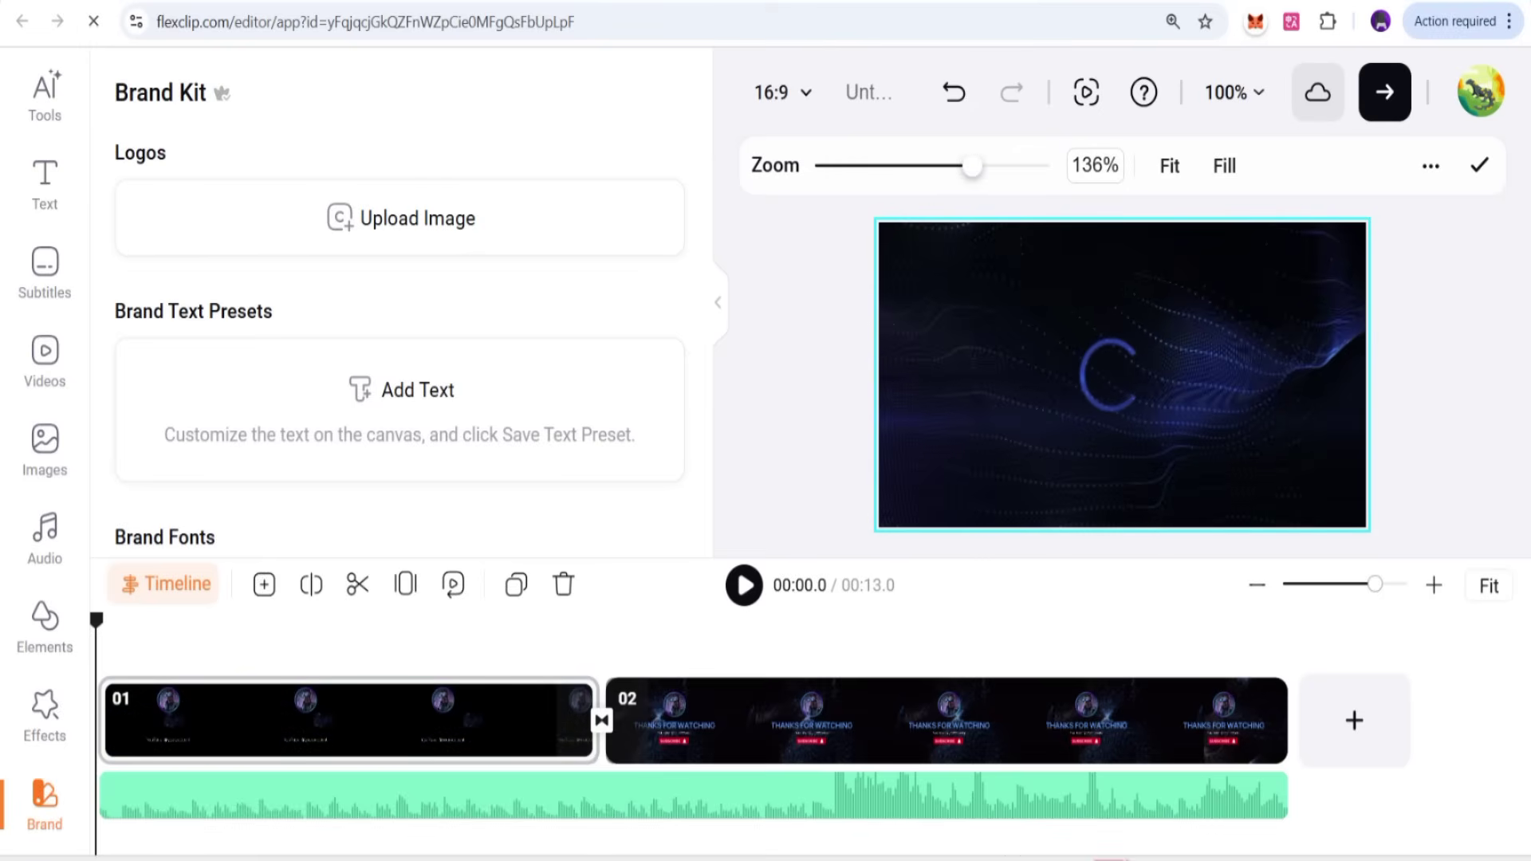
Step: Export the project as a 4K video at 30fps with Recommended Quality
click(1384, 91)
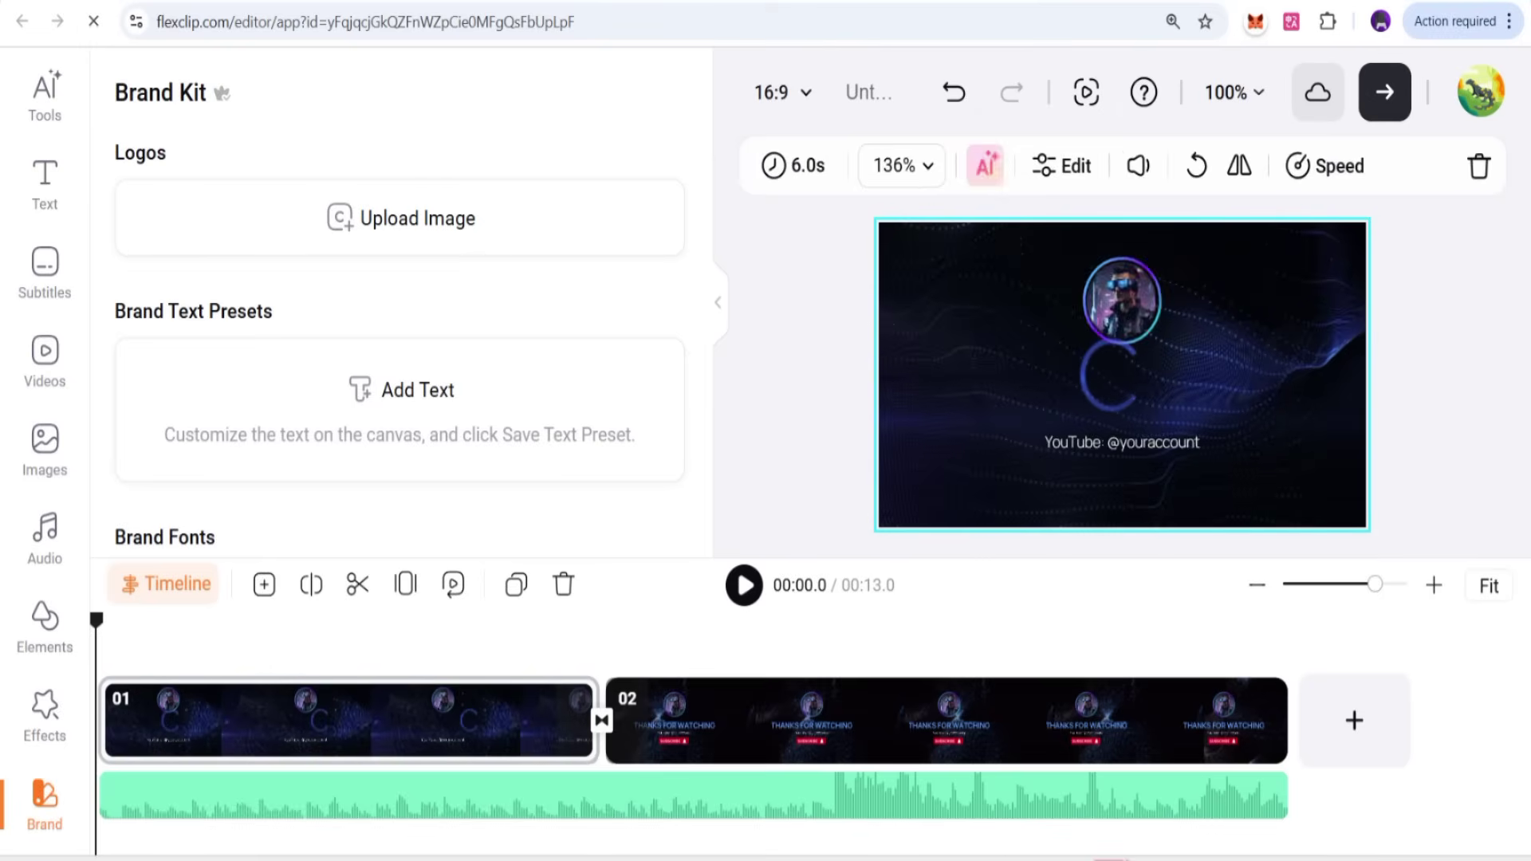
click(1427, 359)
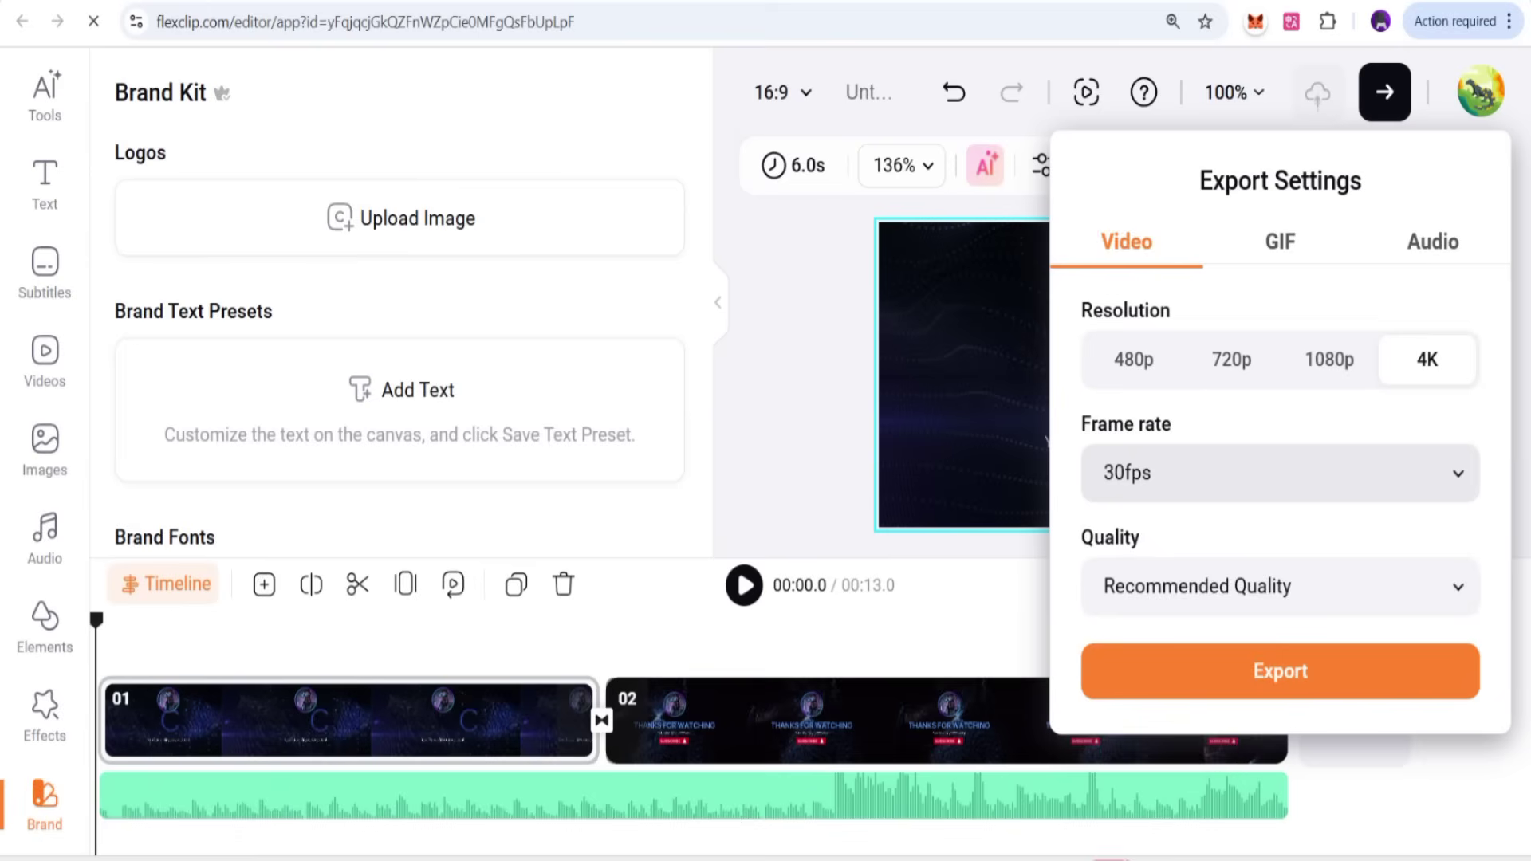
click(1276, 472)
click(1276, 659)
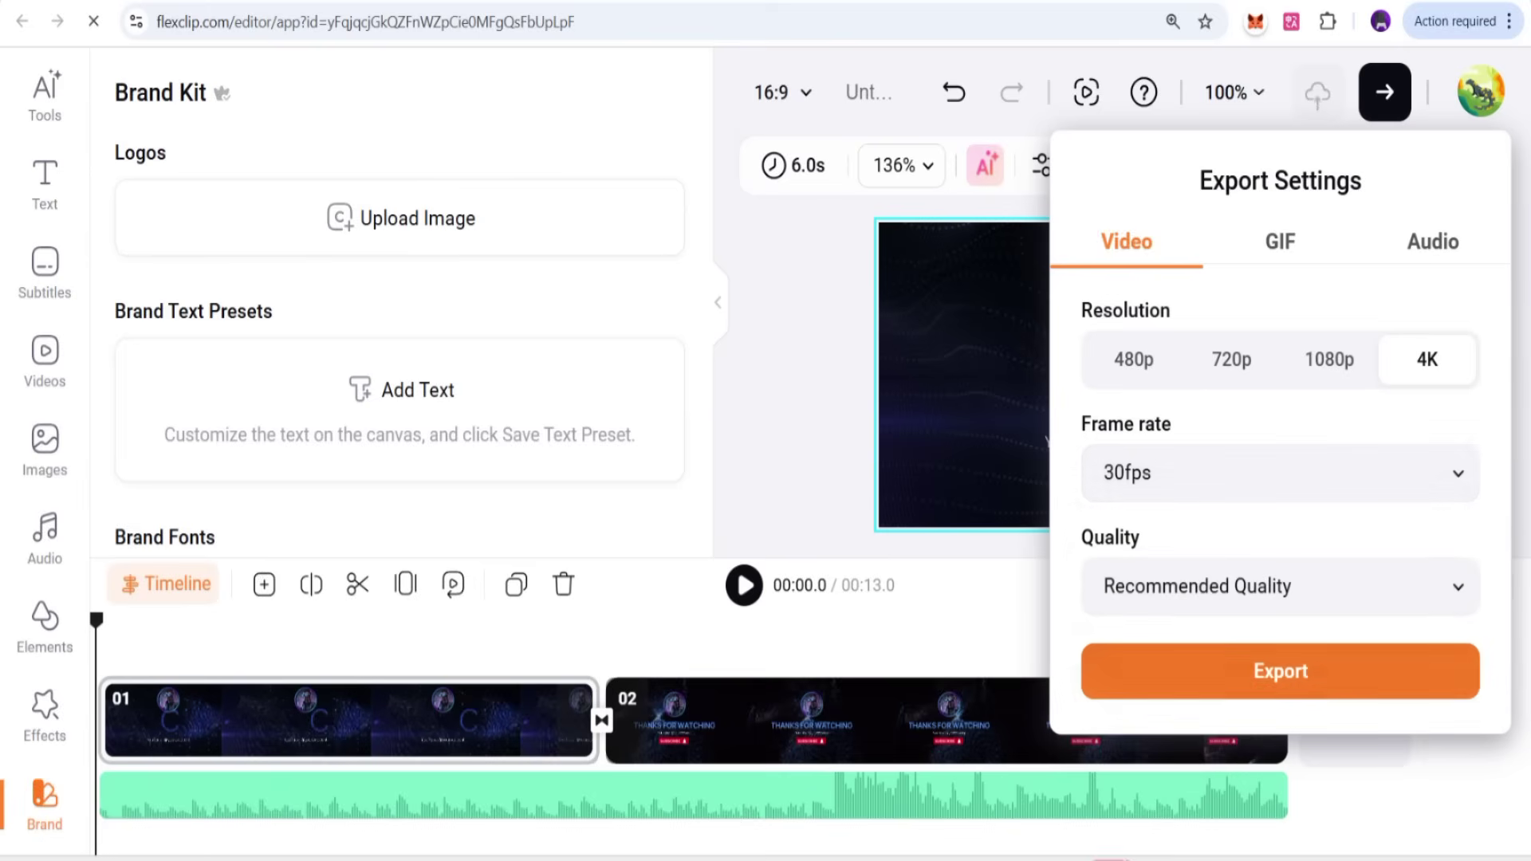
click(1279, 671)
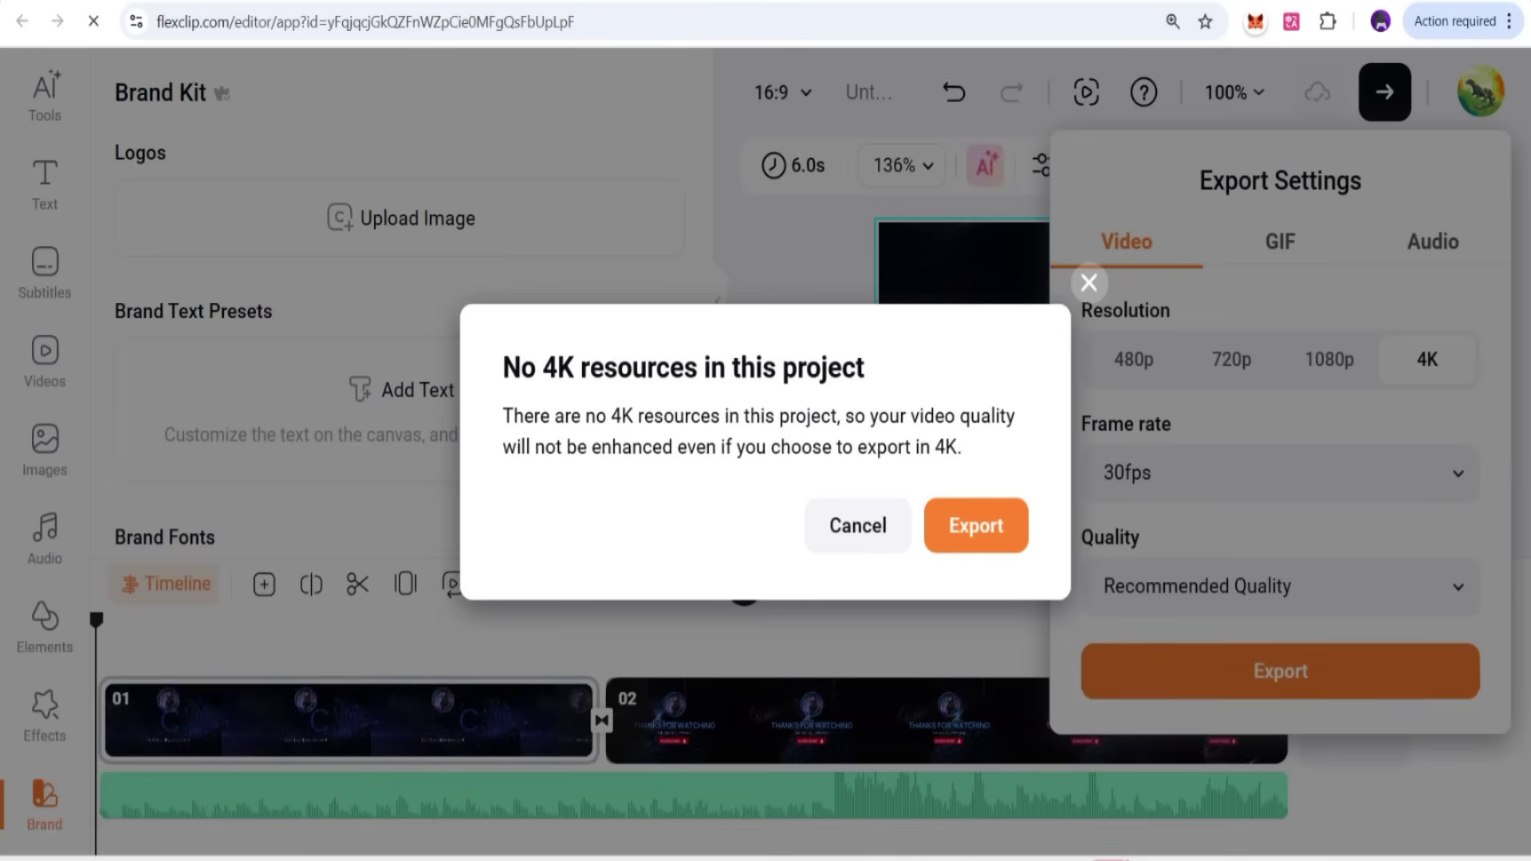
click(976, 525)
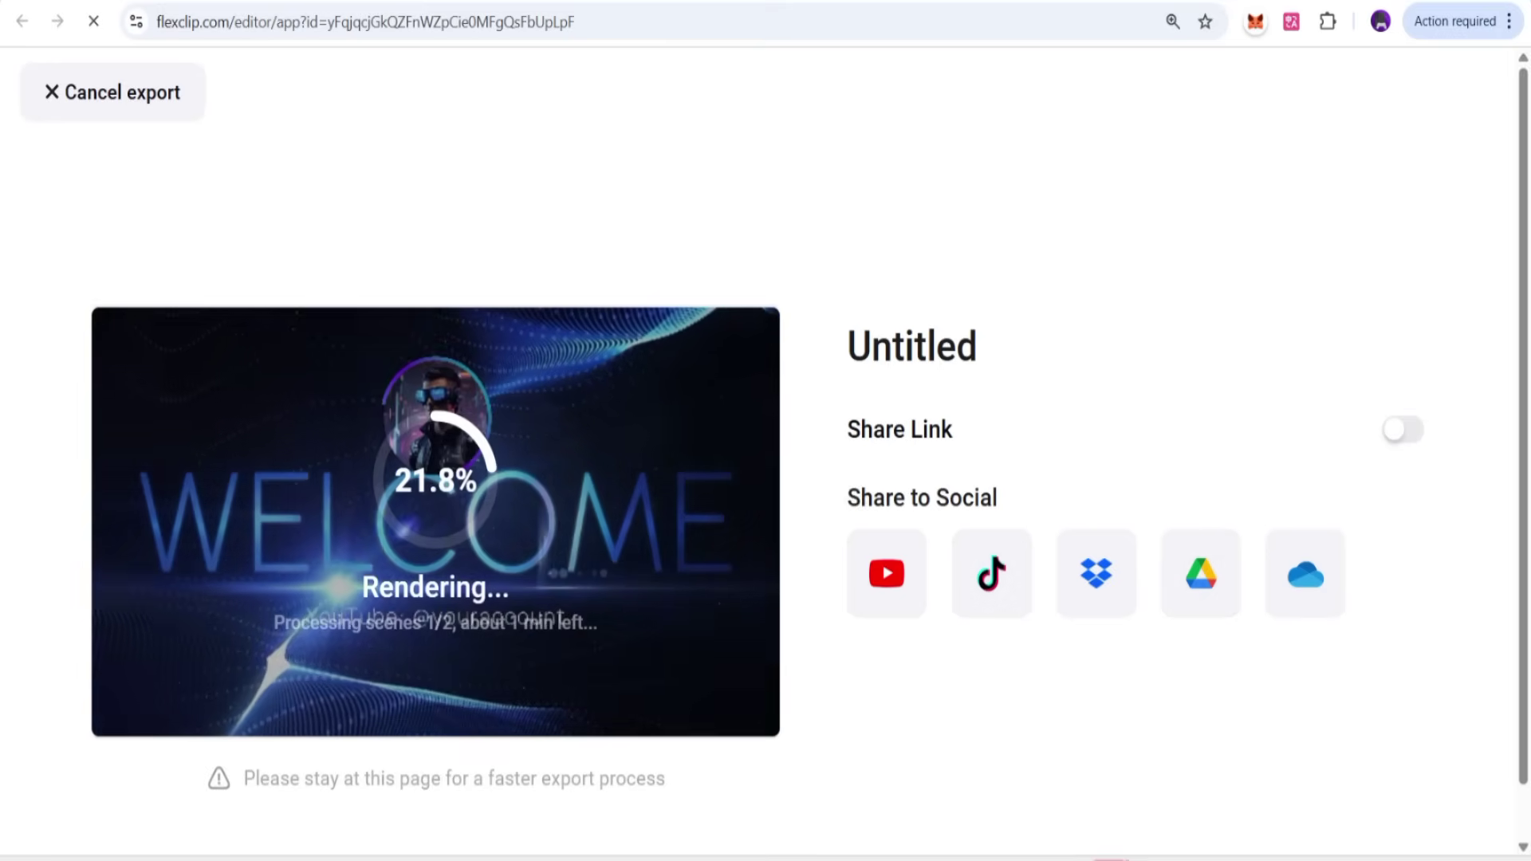
scroll(766, 442, down, 1)
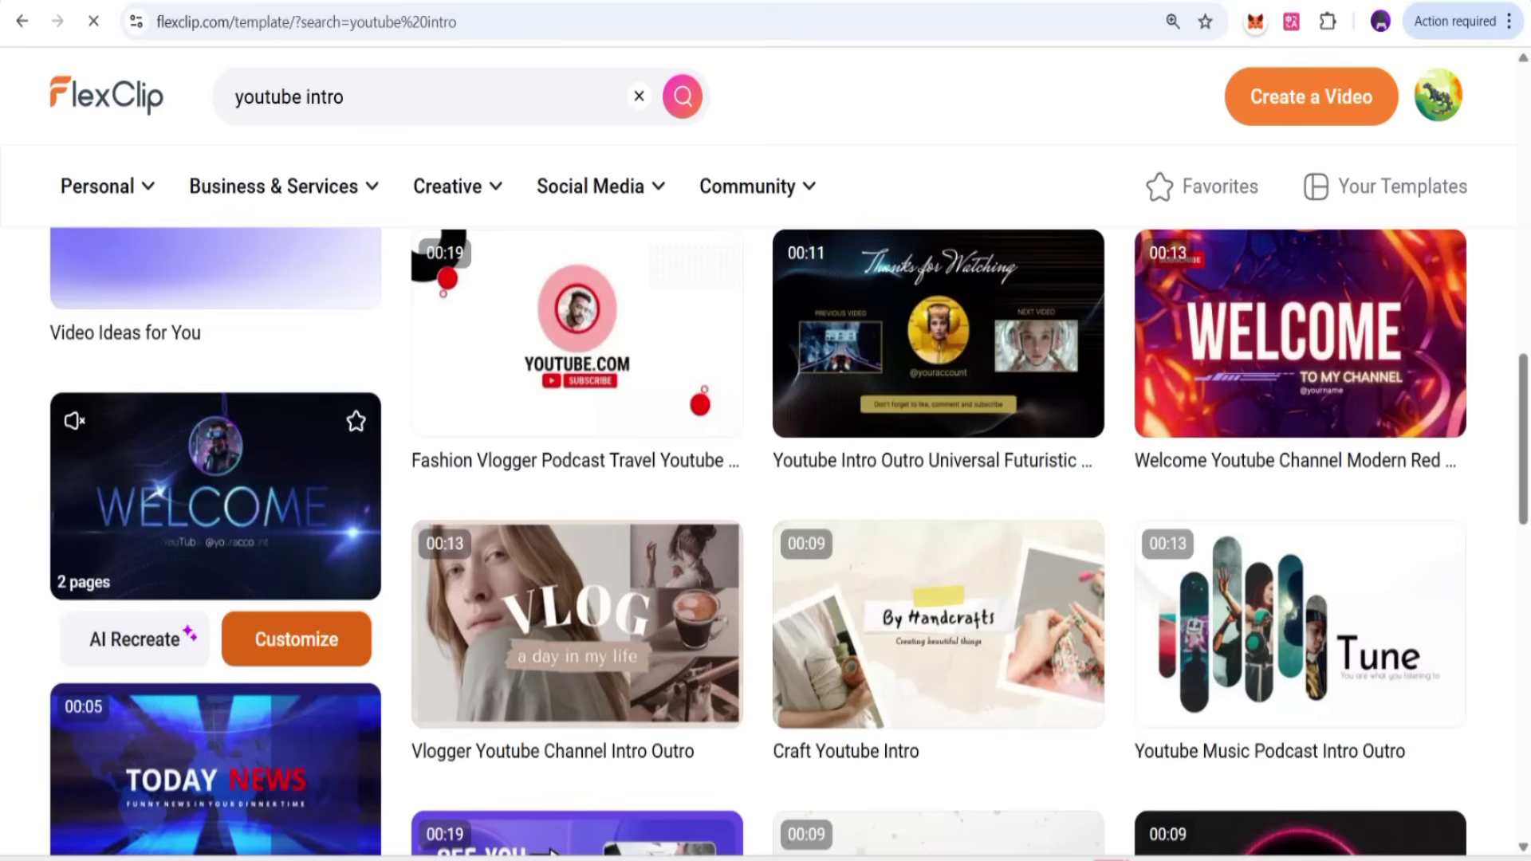
scroll(758, 186, up, 5)
scroll(765, 518, up, 10)
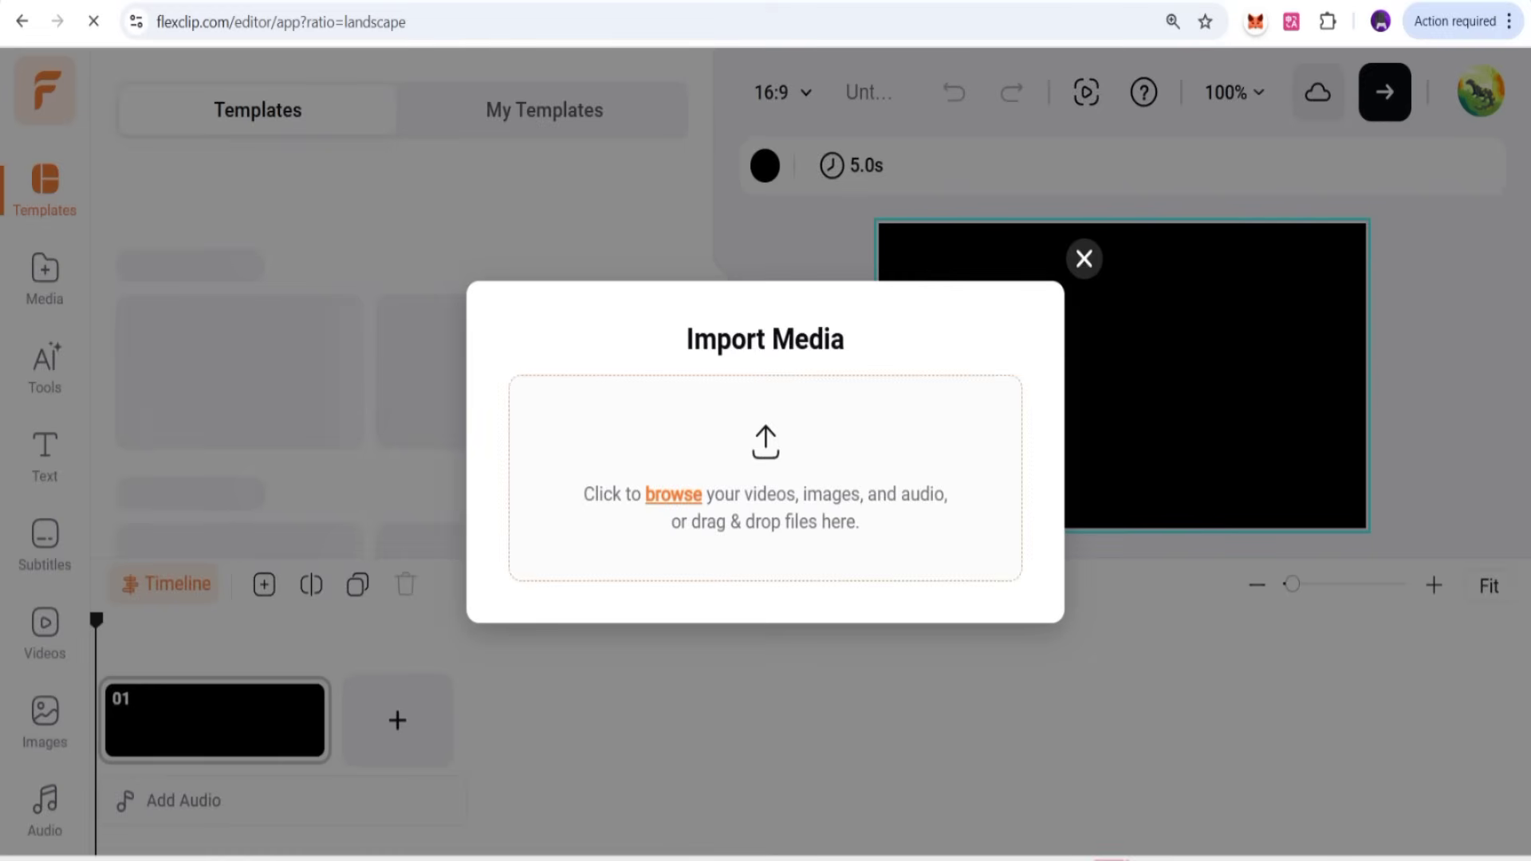
click(673, 494)
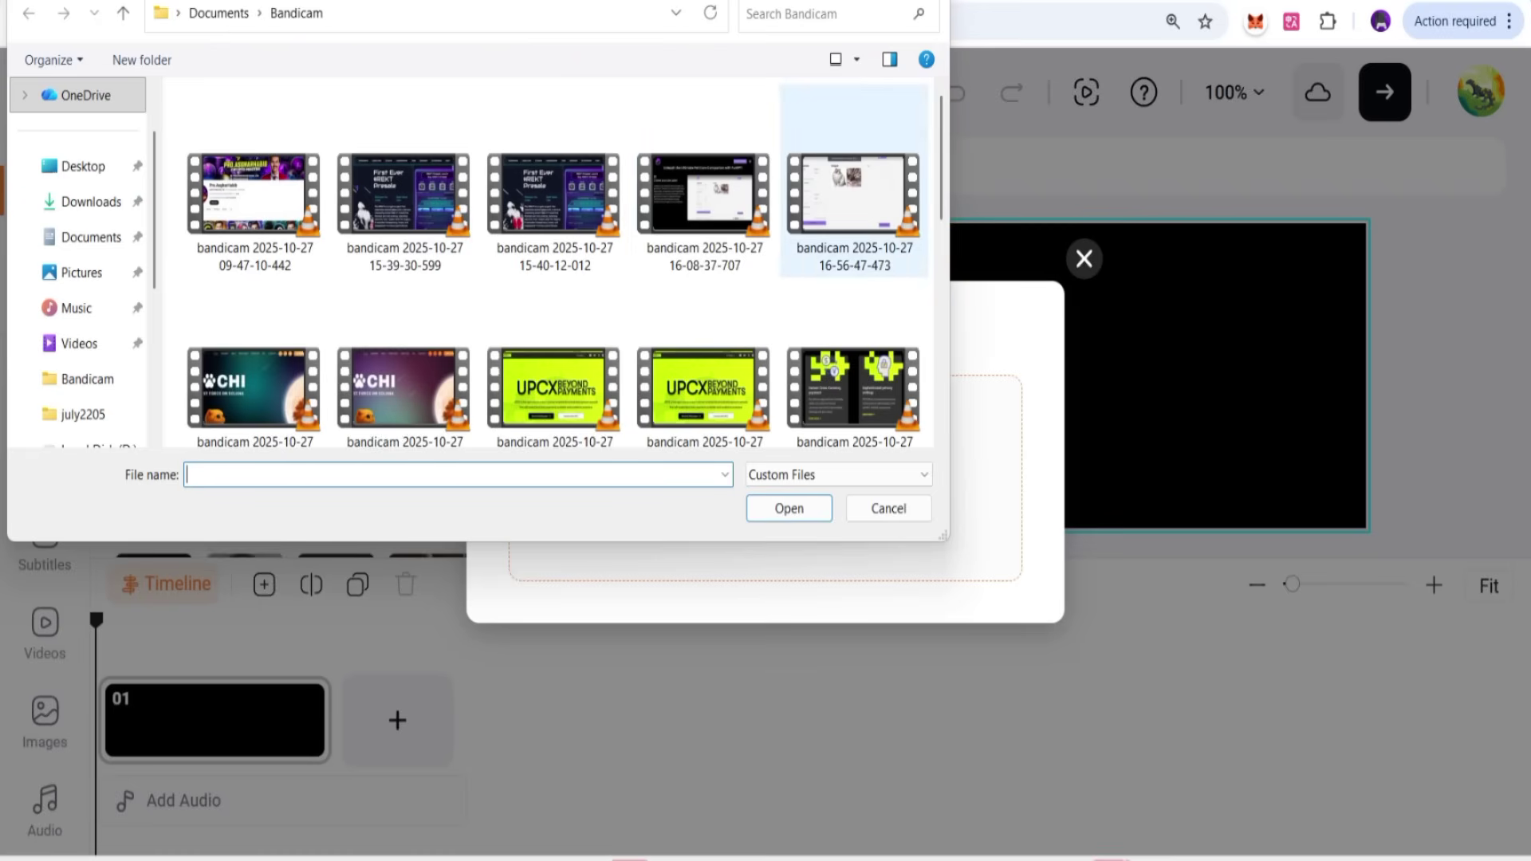
click(853, 195)
click(789, 508)
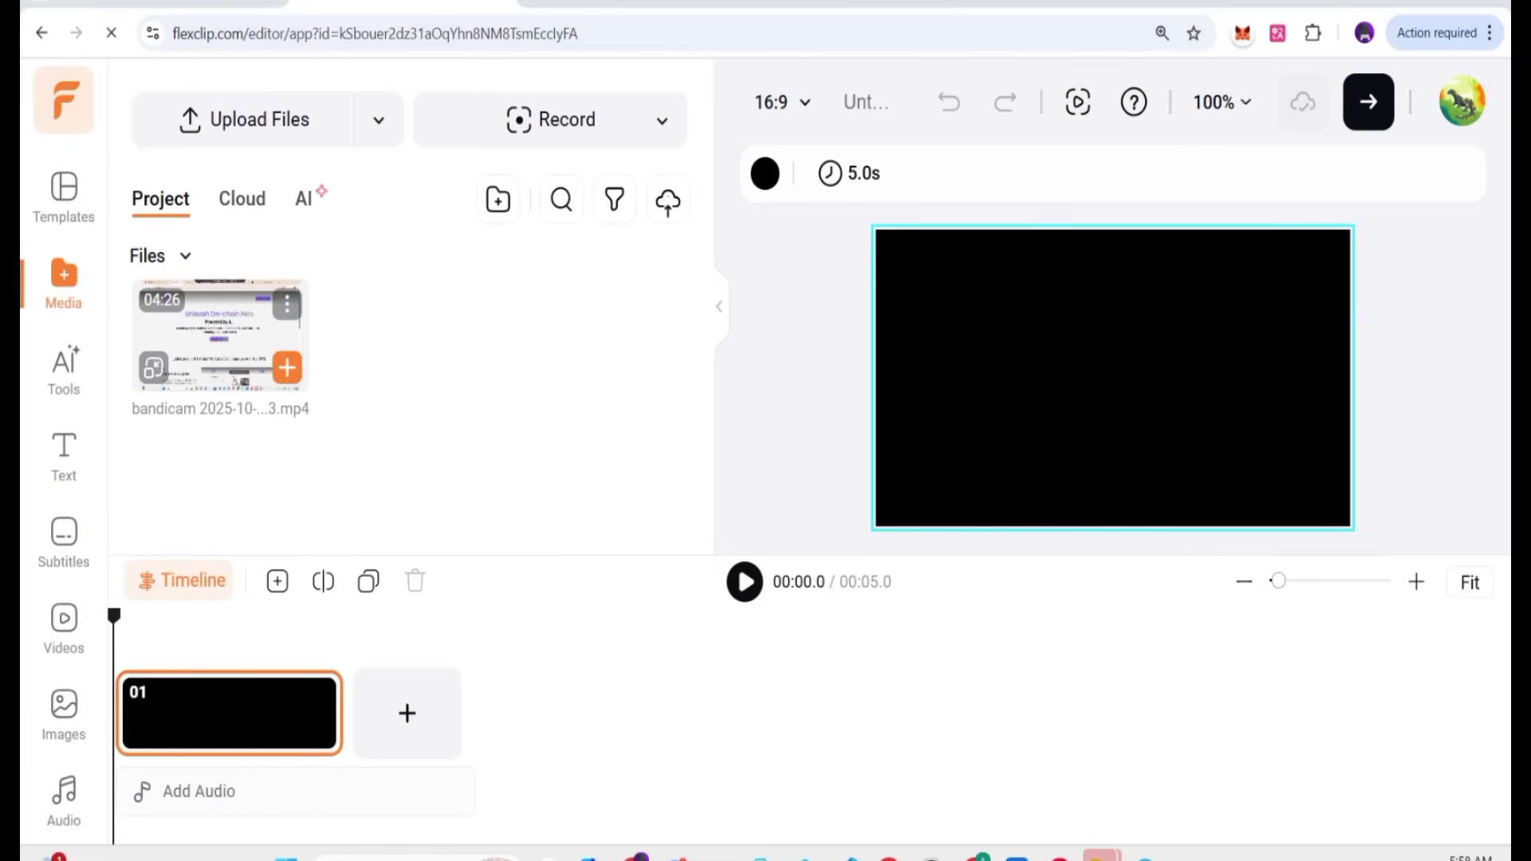
drag(232, 342, 407, 701)
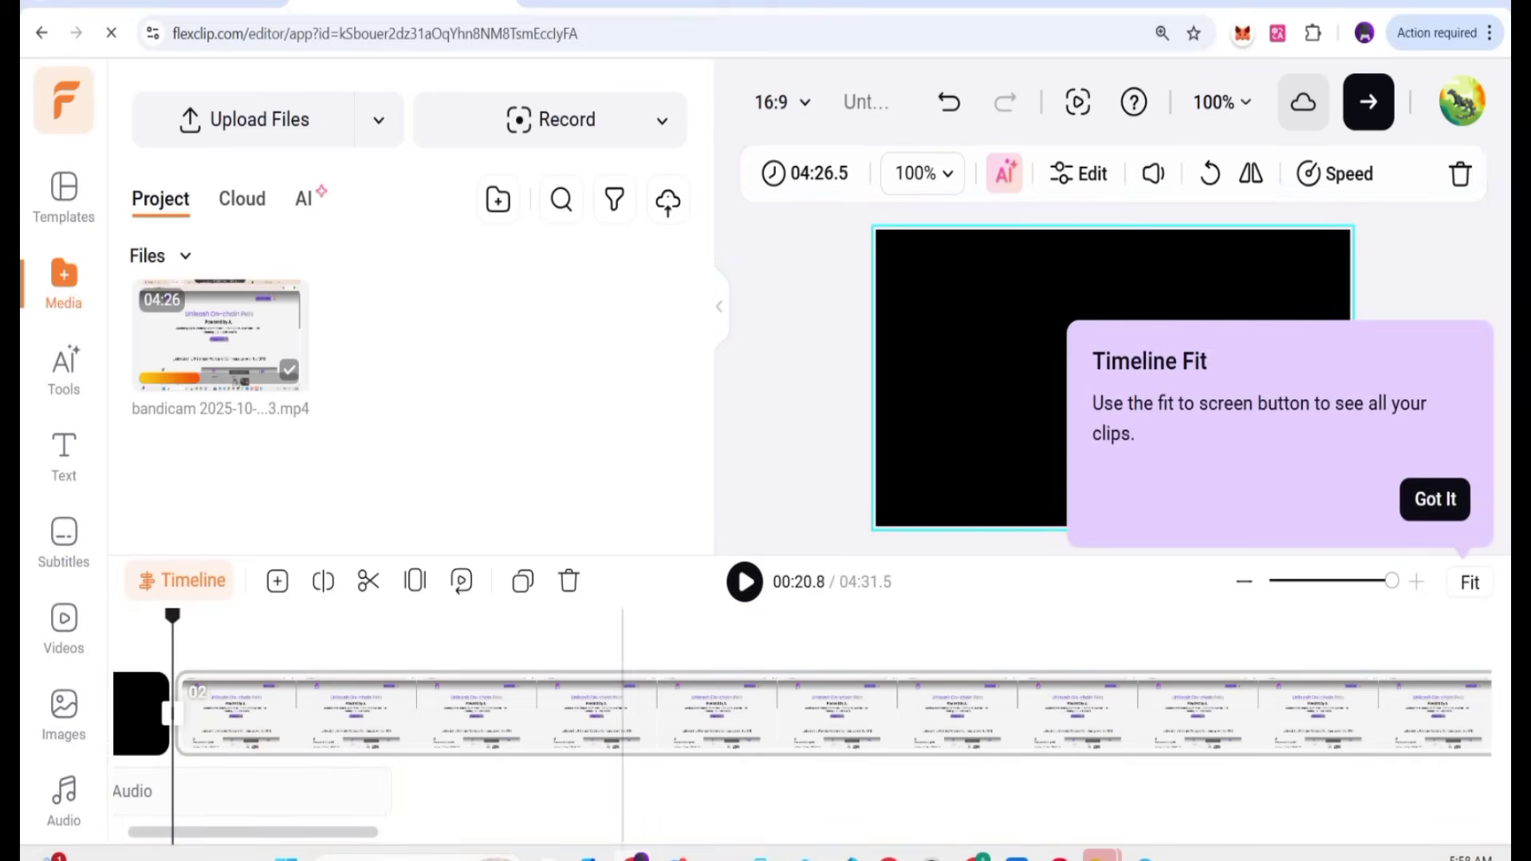
click(1434, 499)
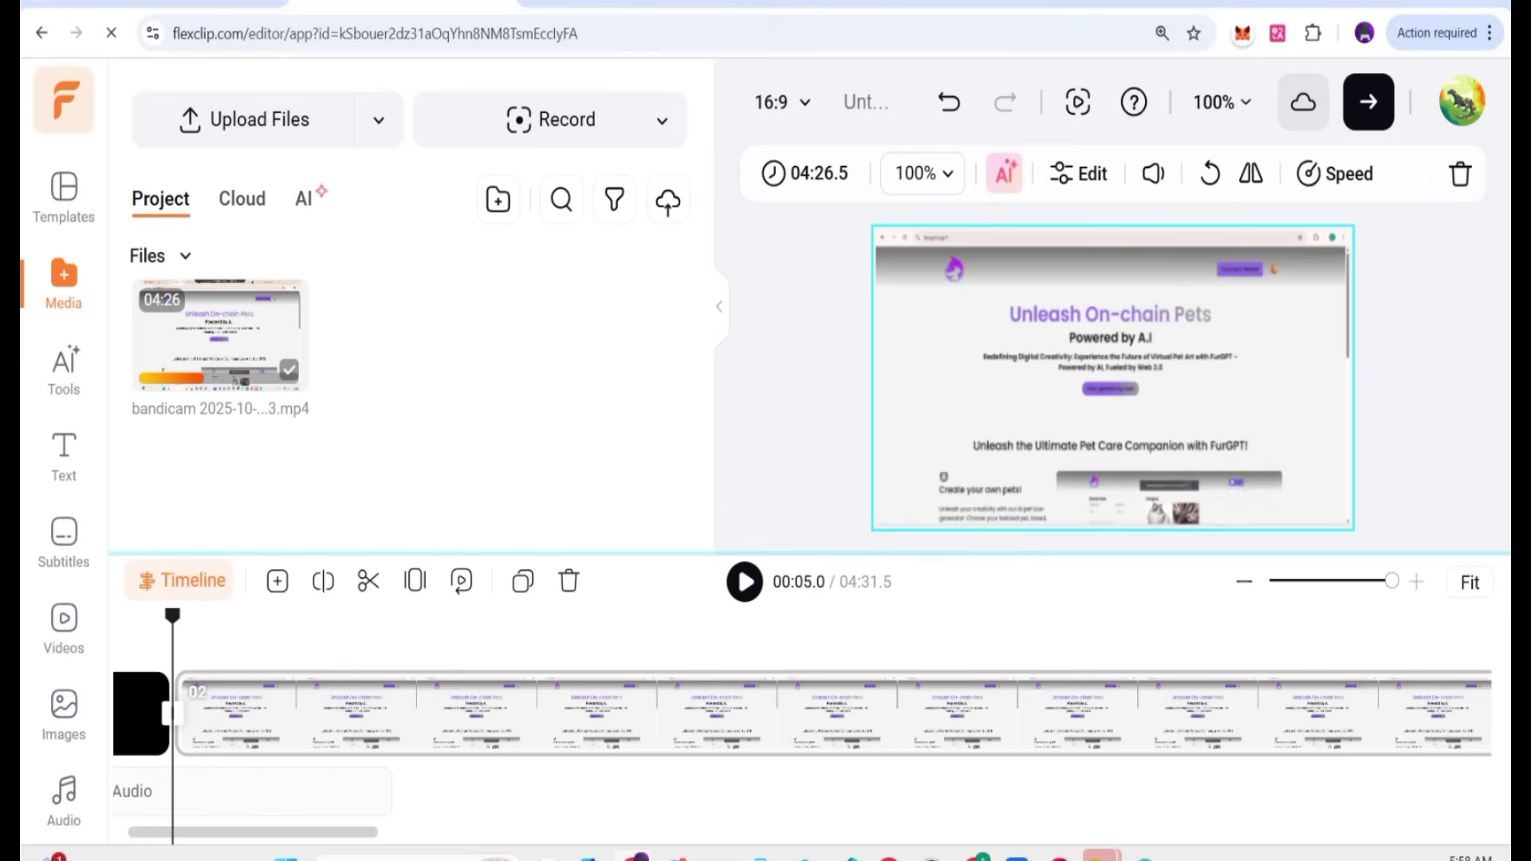
Step: Split scene 02 at 00:41.7, where the recording shows the loading page
click(698, 714)
scroll(570, 714, right, 4)
scroll(571, 714, left, 4)
scroll(822, 713, right, 7)
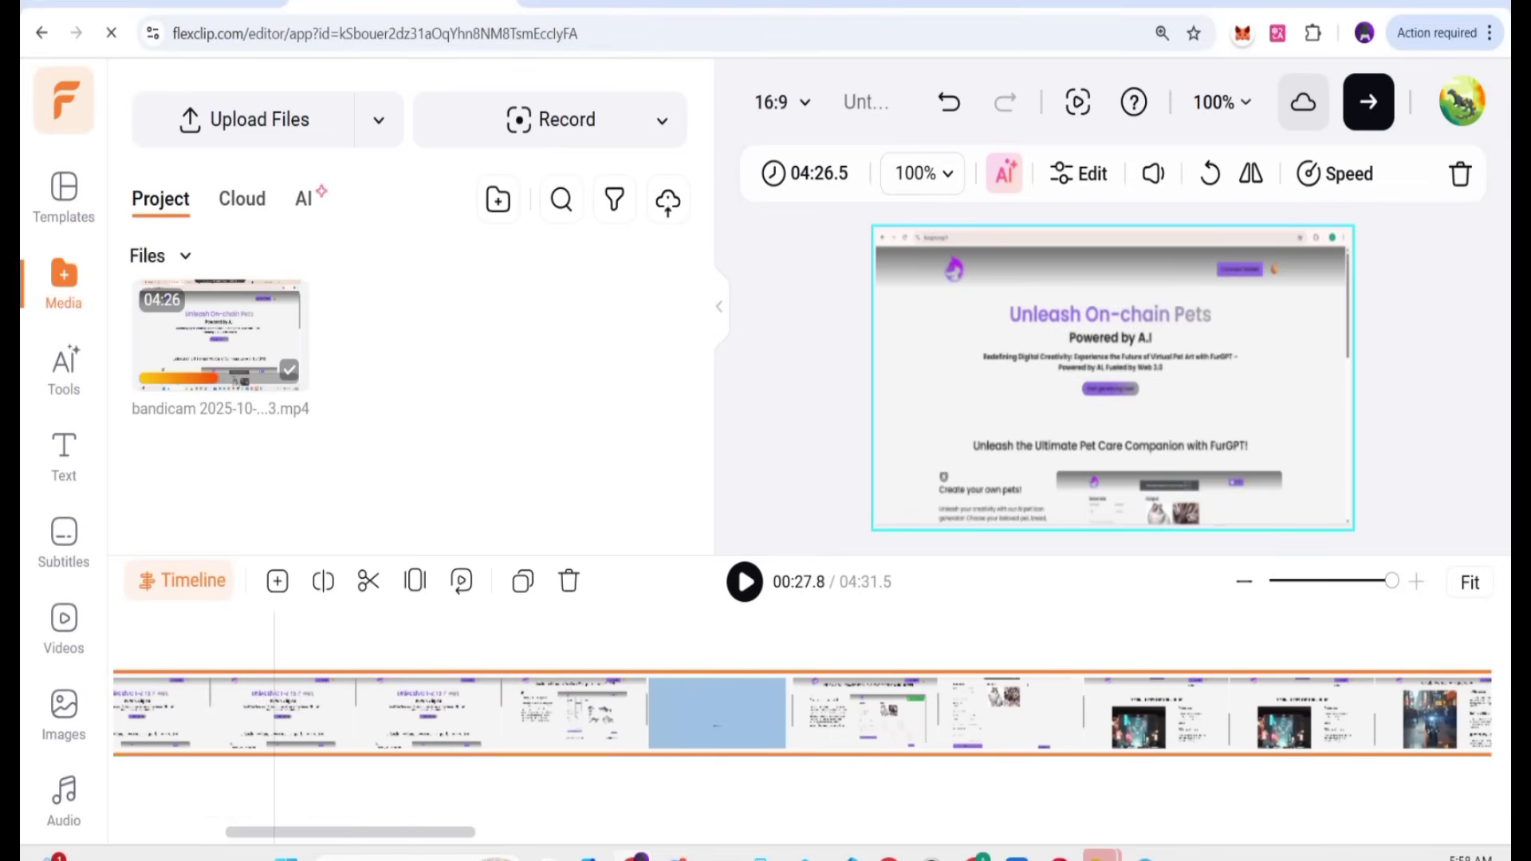
click(668, 630)
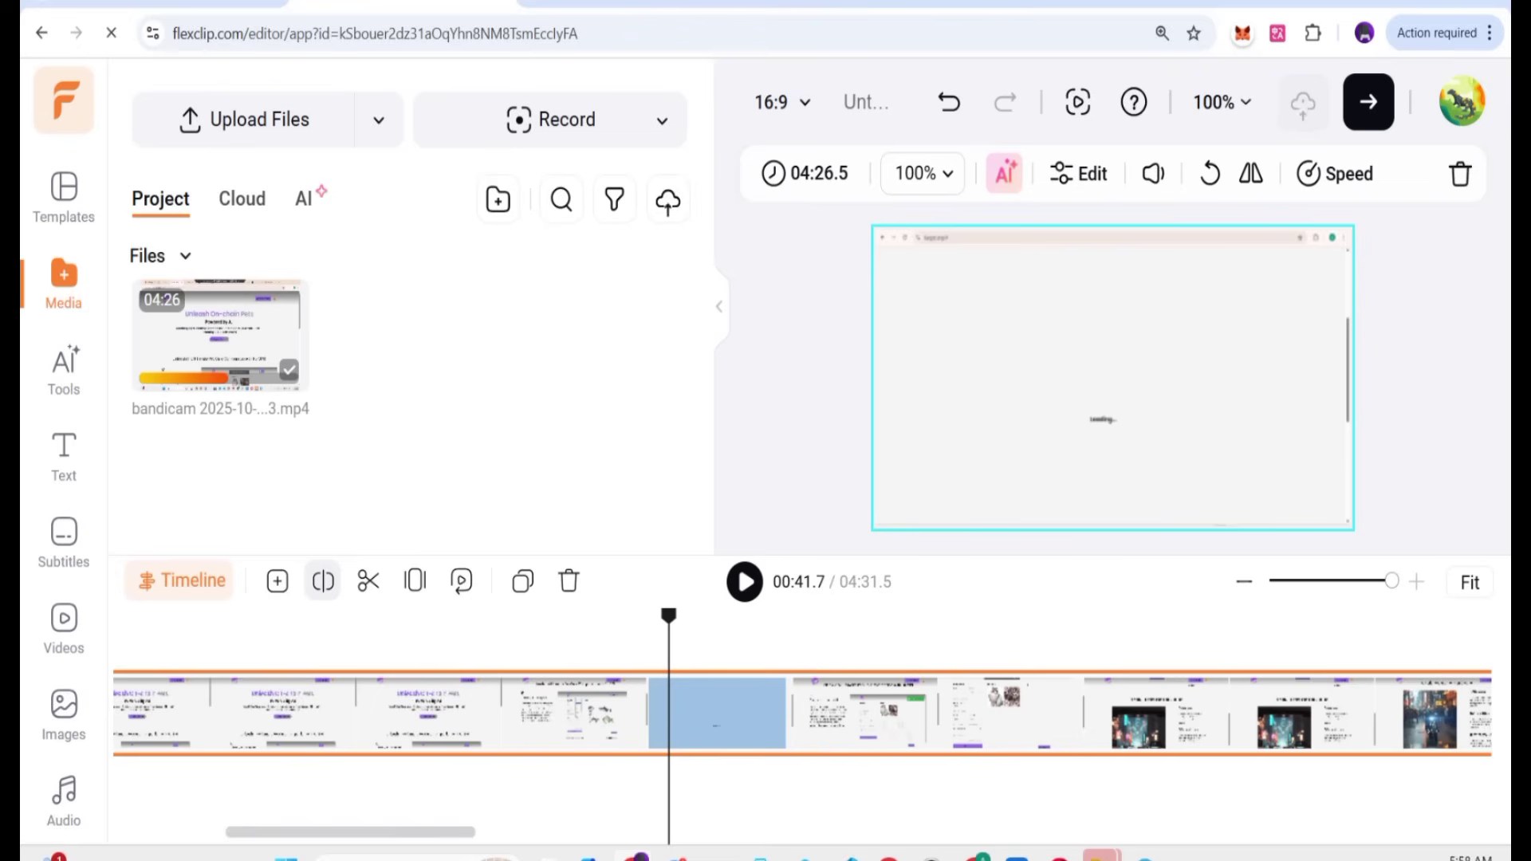
click(323, 580)
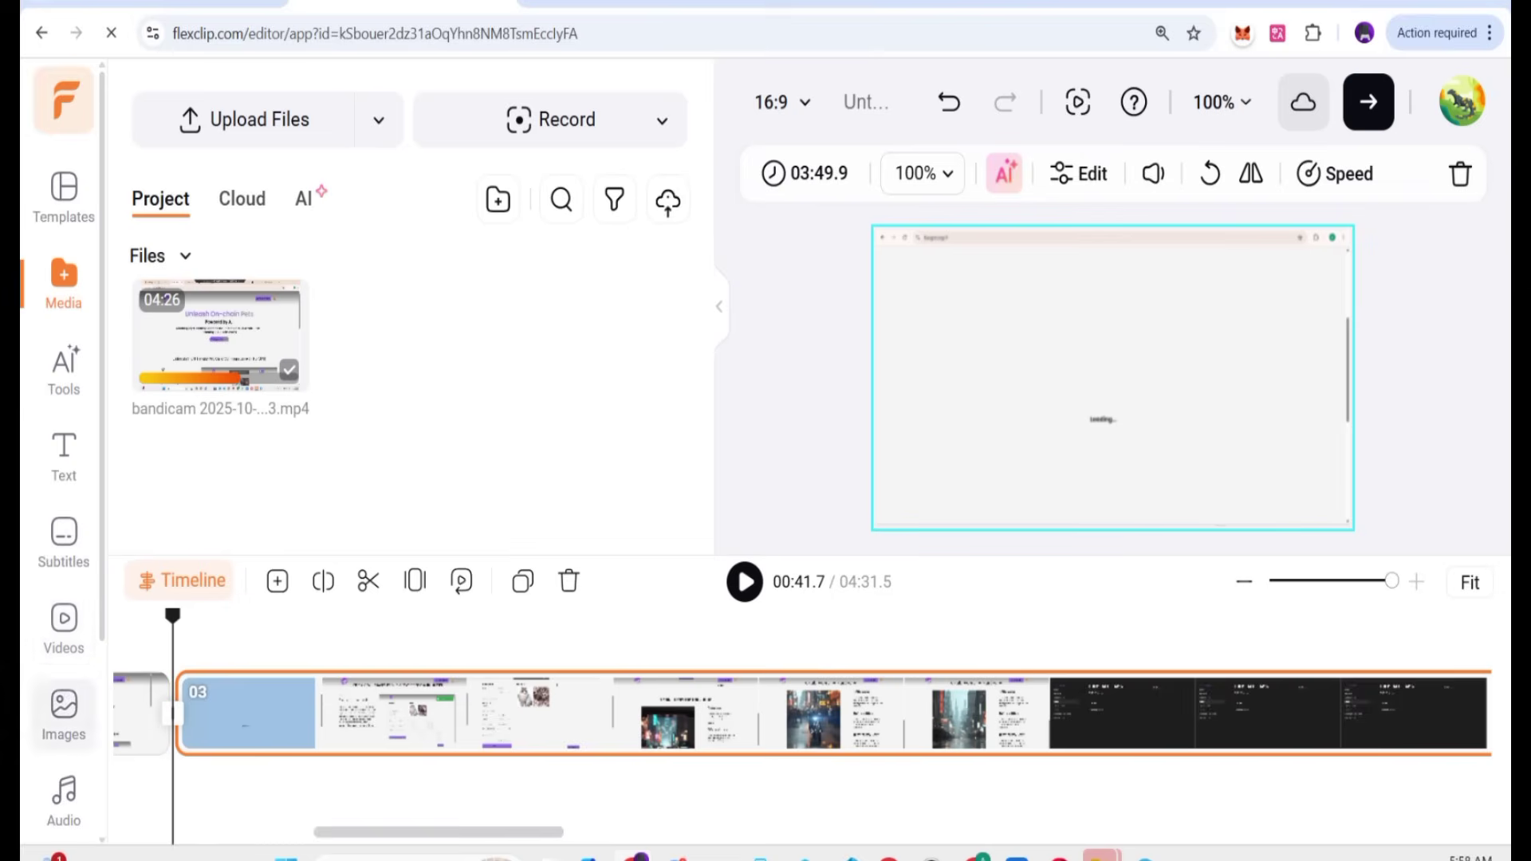
Step: Apply the first Golden effect to scene 03
scroll(63, 702, down, 2)
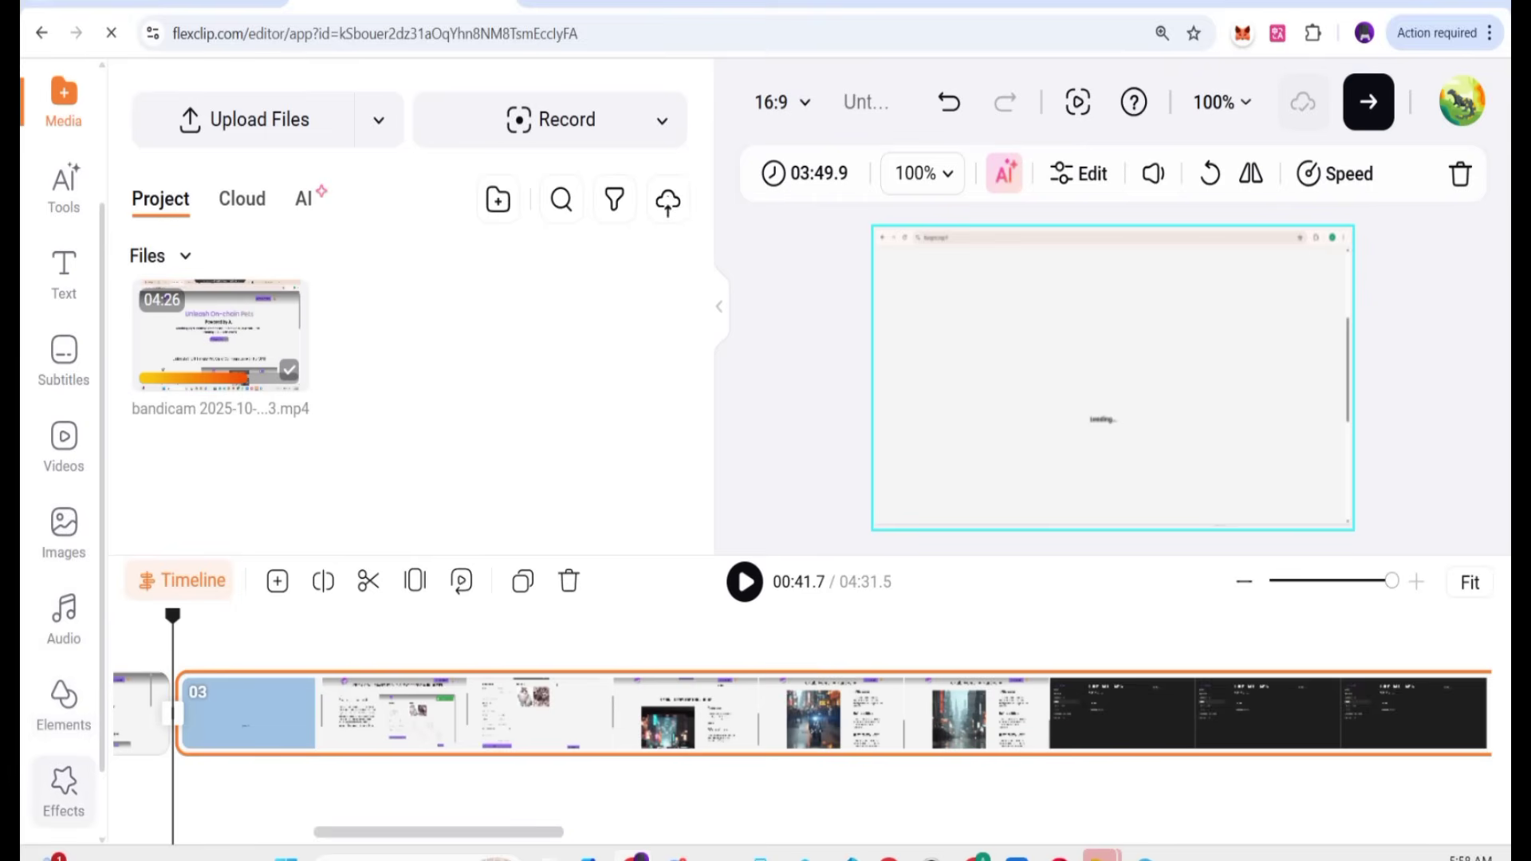
click(64, 785)
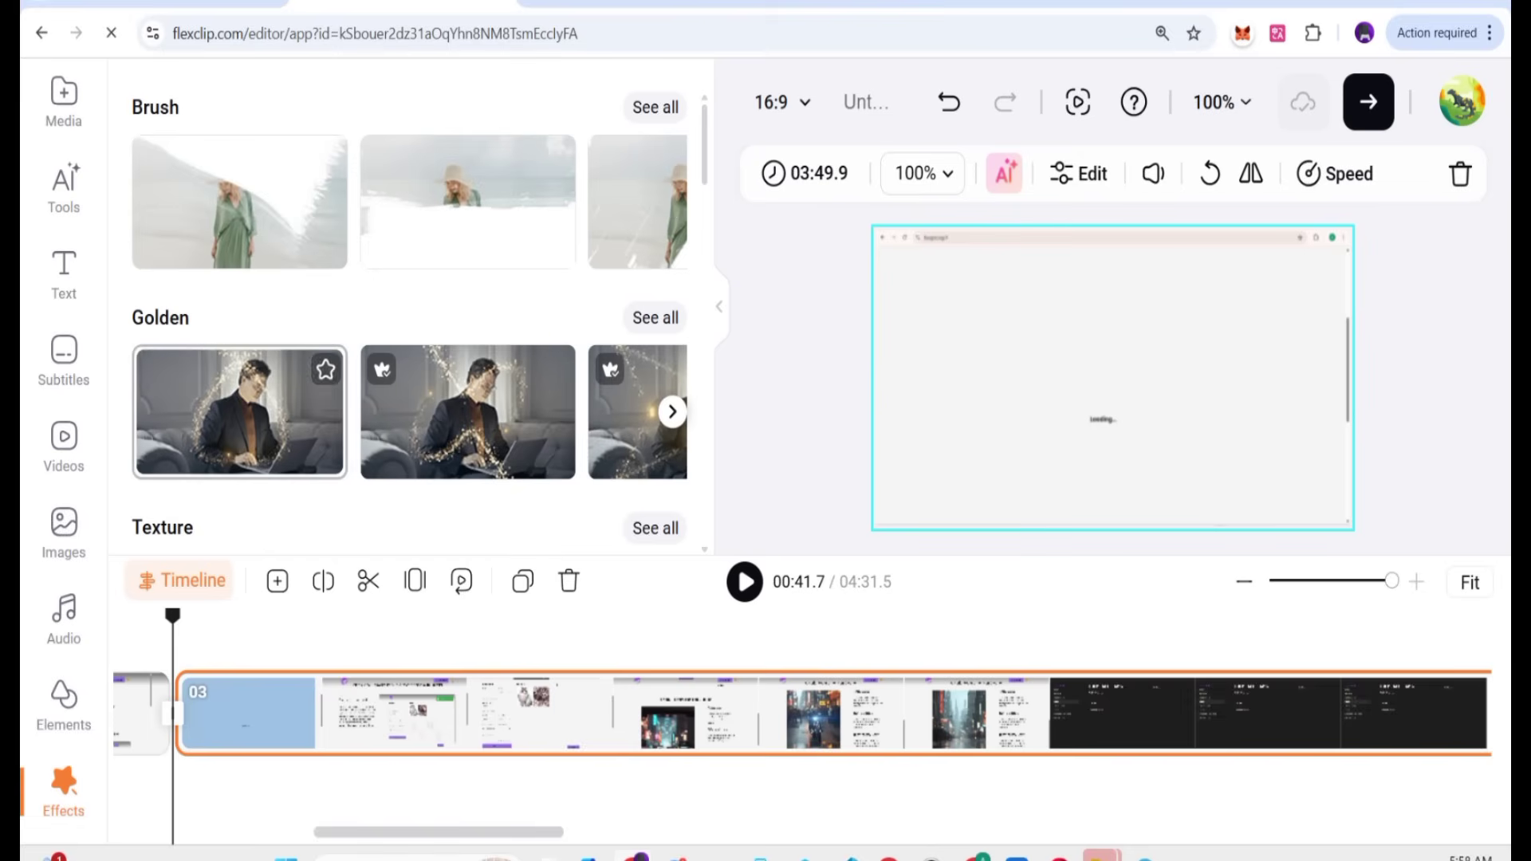
click(239, 411)
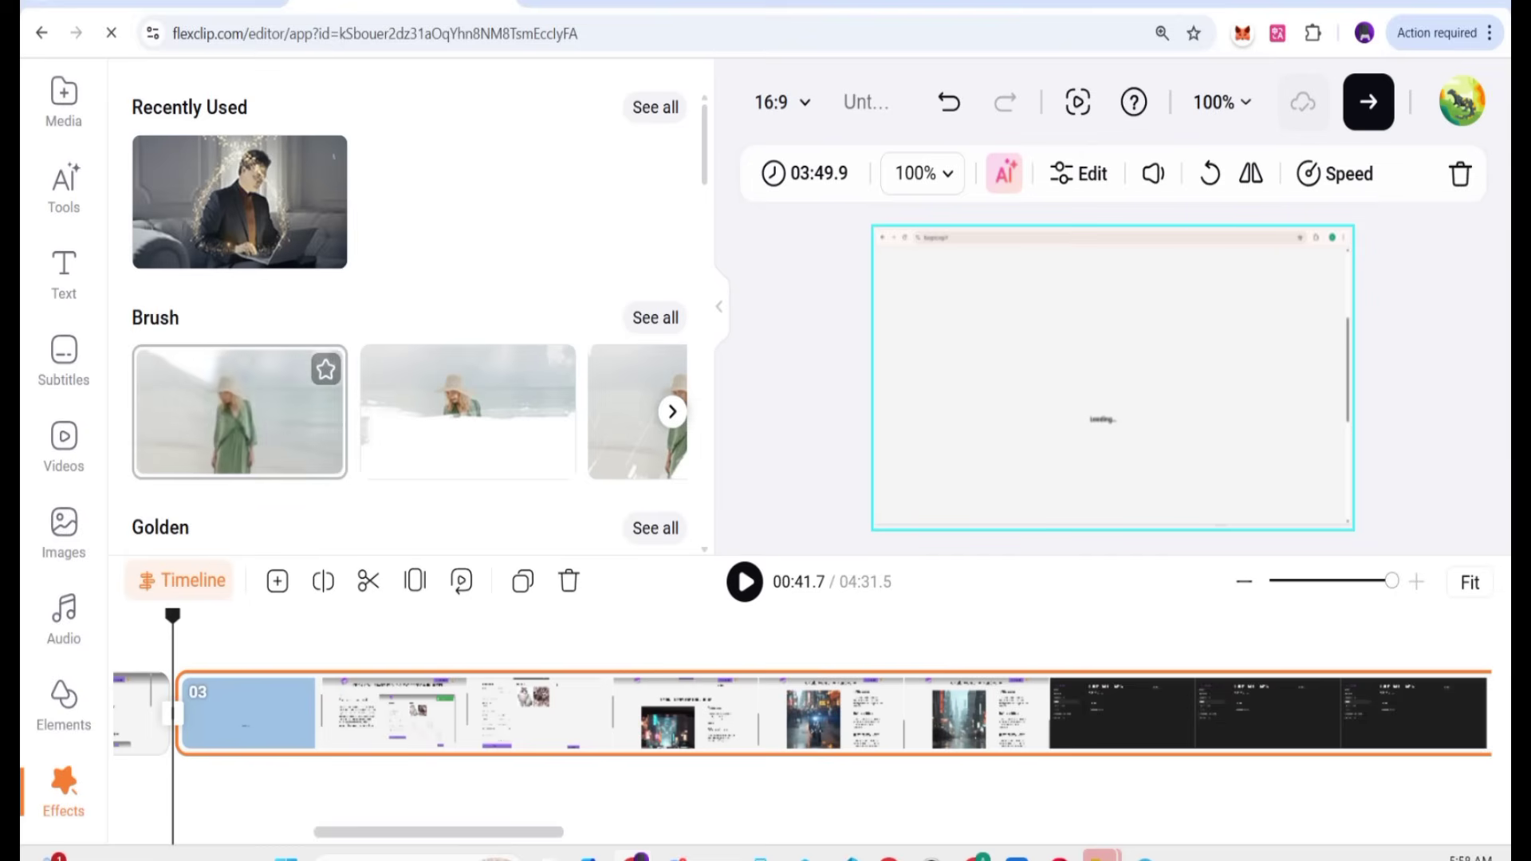
drag(239, 411, 307, 679)
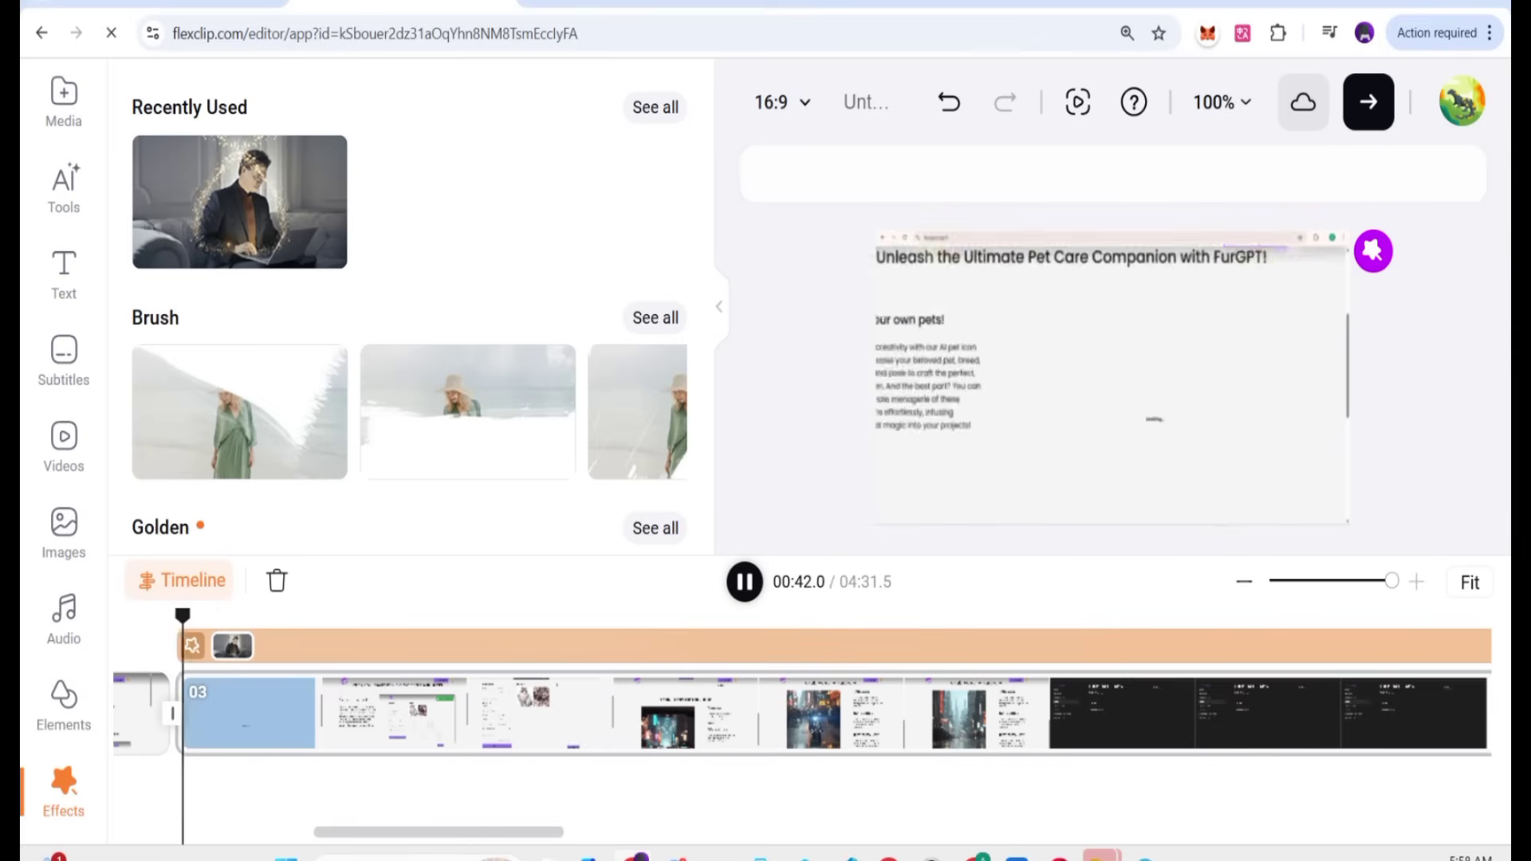
Step: Play back the start of scene 03 to preview the golden effect
key(space)
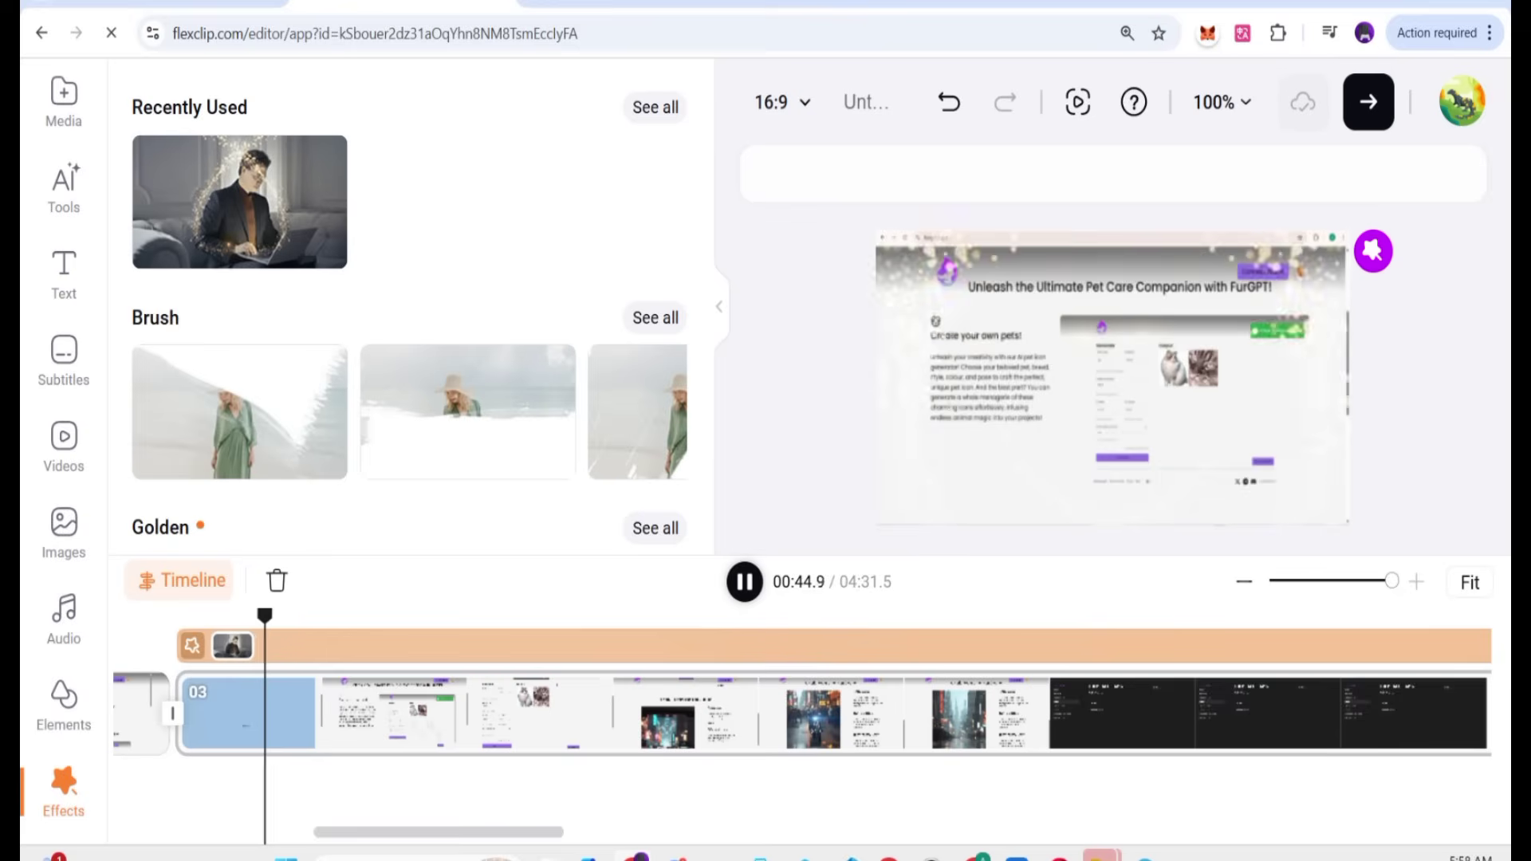
key(space)
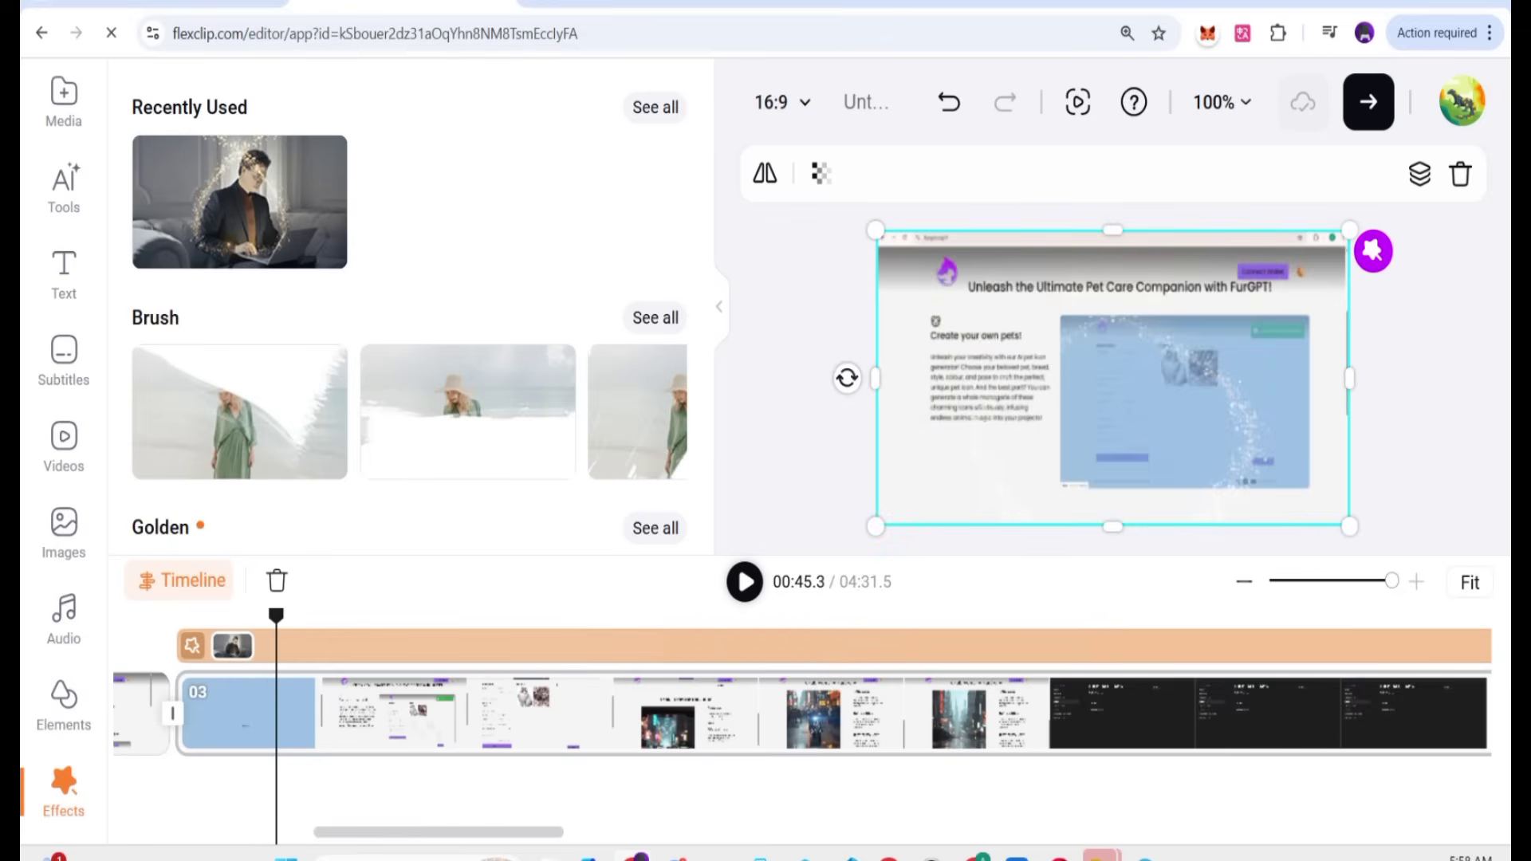
key(space)
key(space)
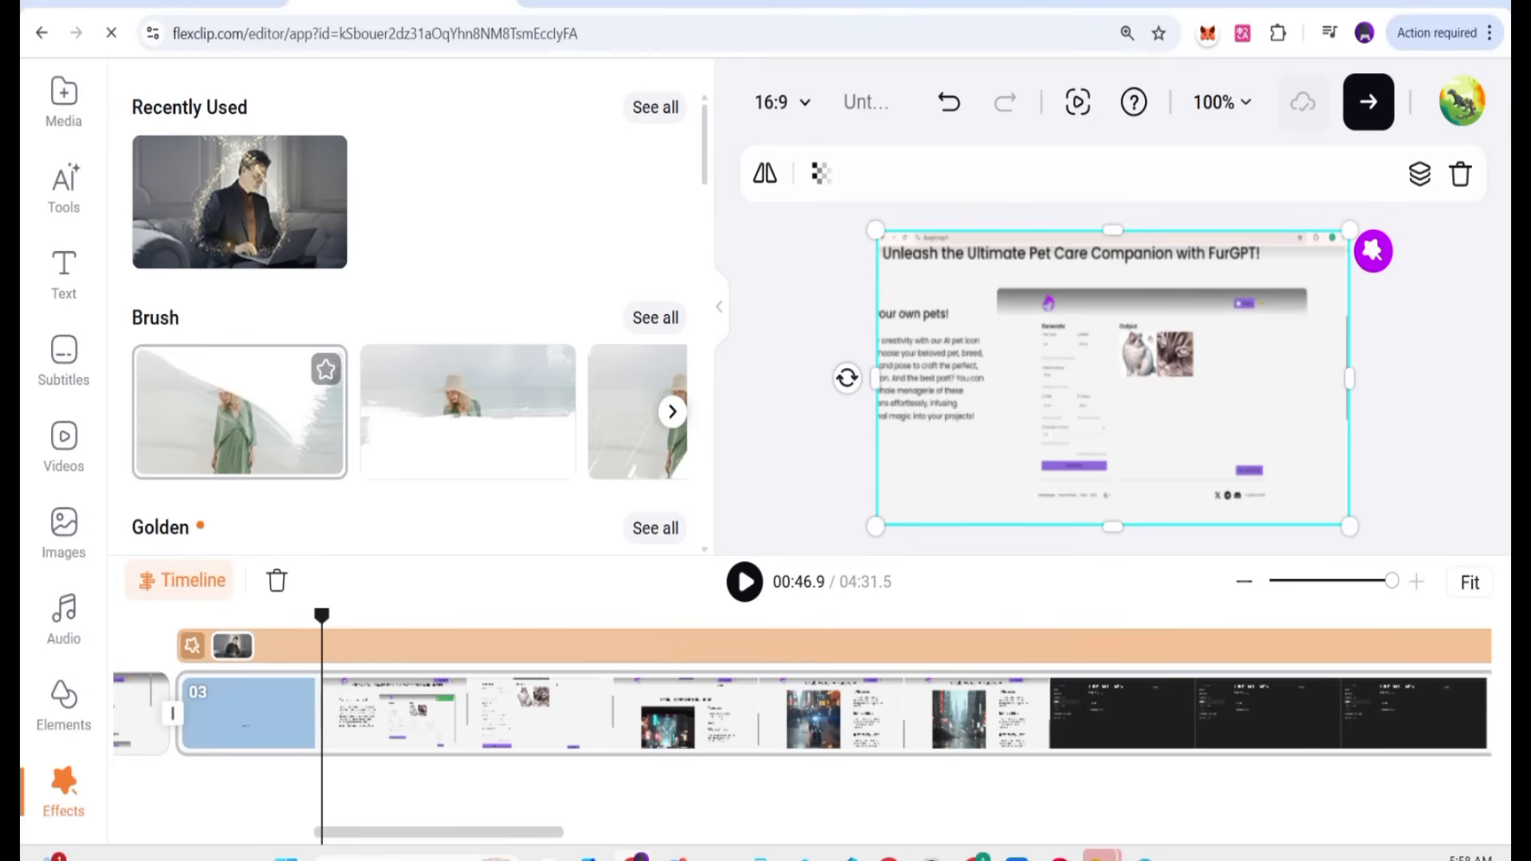
Step: Open the AI Video Generator and upload lidog2.2c1092a7 from the Downloads folder as the source image
click(63, 446)
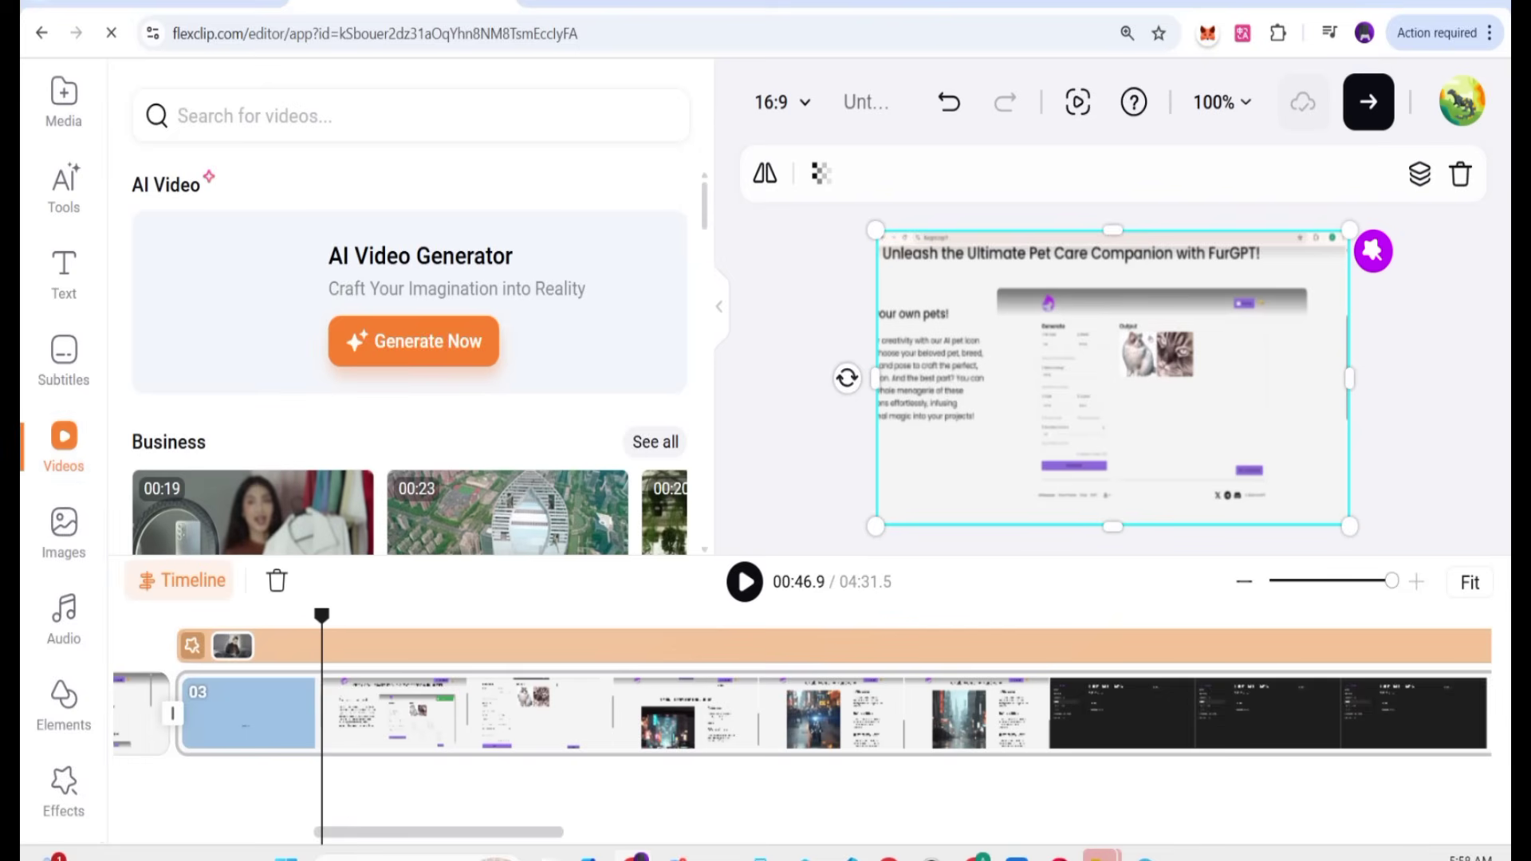
scroll(413, 311, down, 1)
click(413, 295)
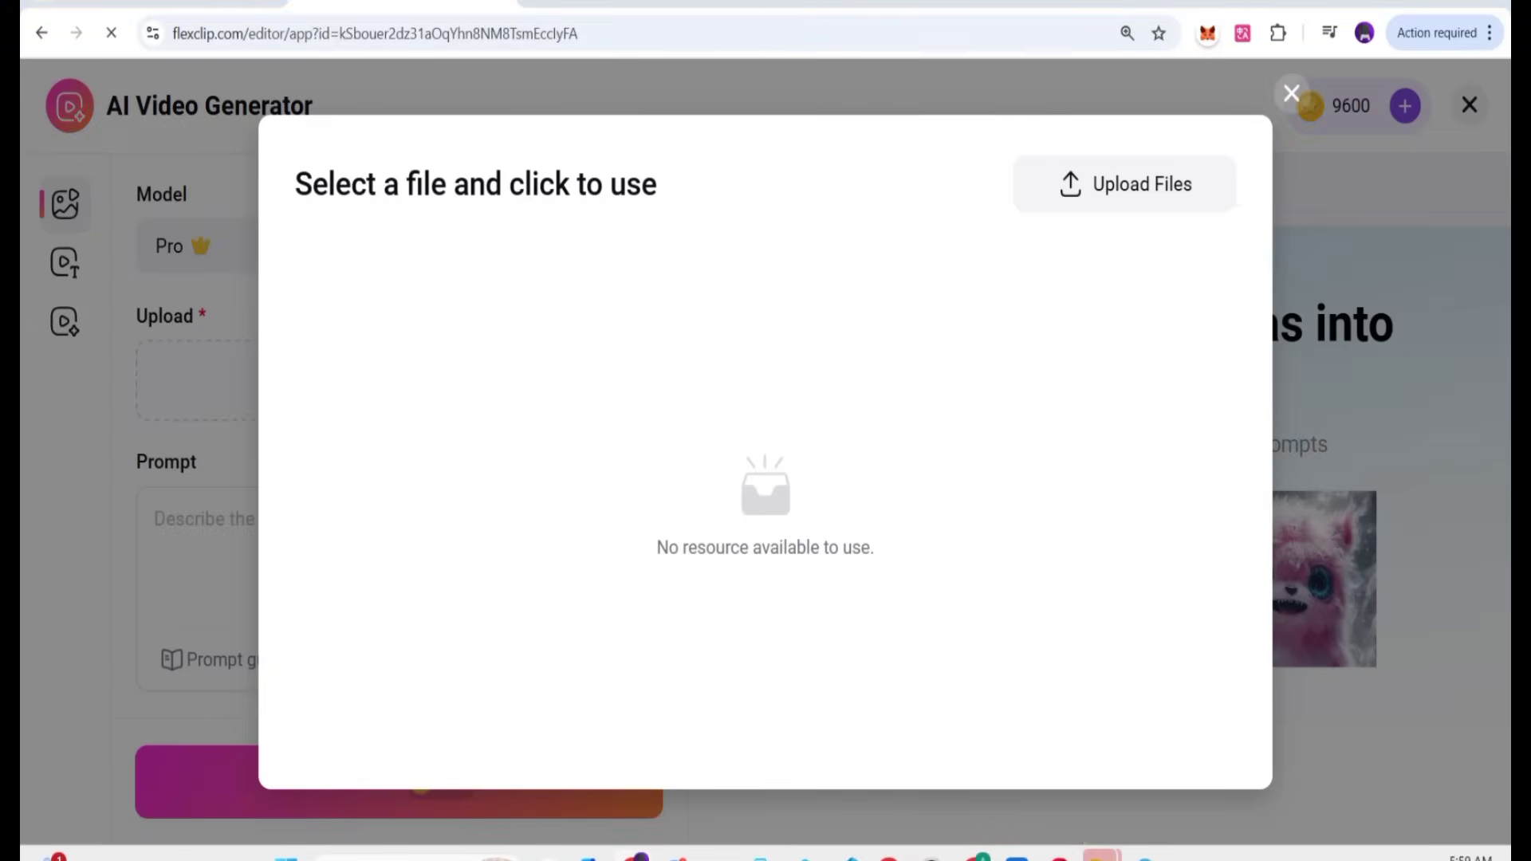
click(495, 340)
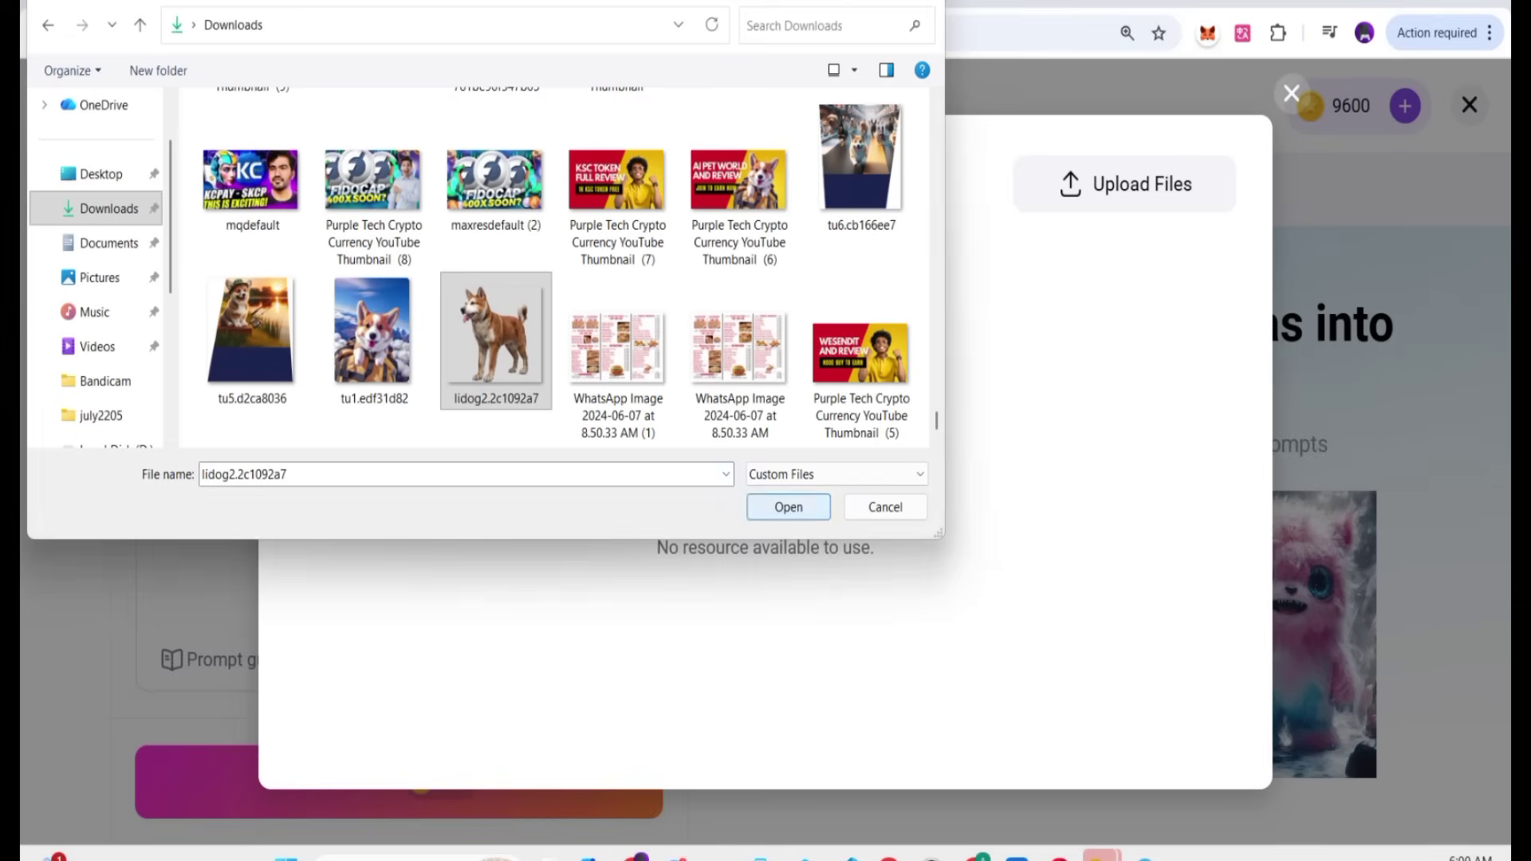
key(Return)
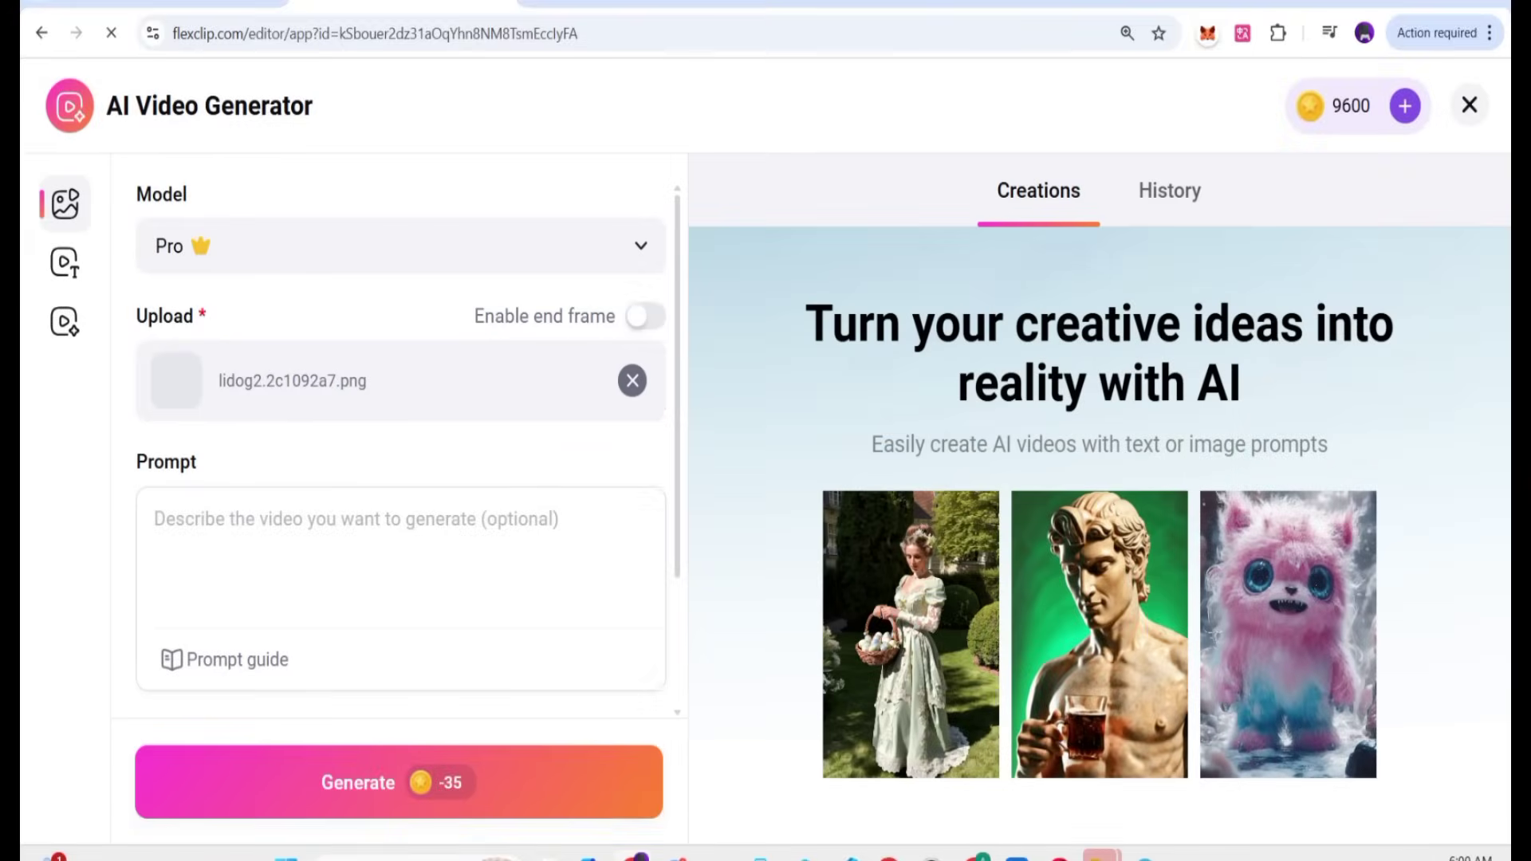
Step: Enter the prompt "the dog in garden should walking and playing with football and people watching and cheering him." and generate the video
click(155, 518)
text(the dog in garden should walking and playing with football and people watching and cheering him.)
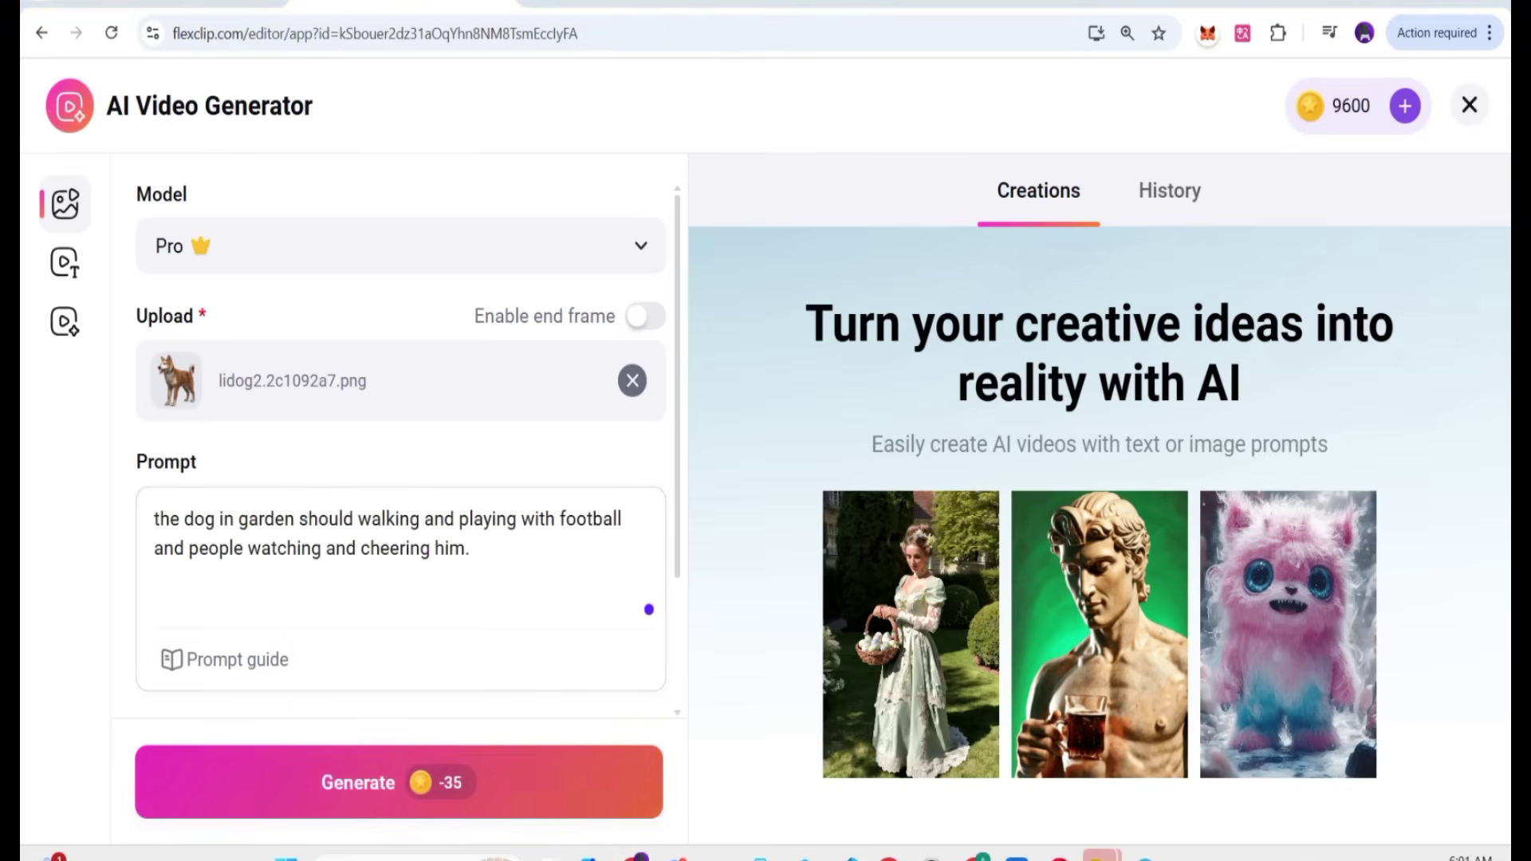
mouse_move(438, 782)
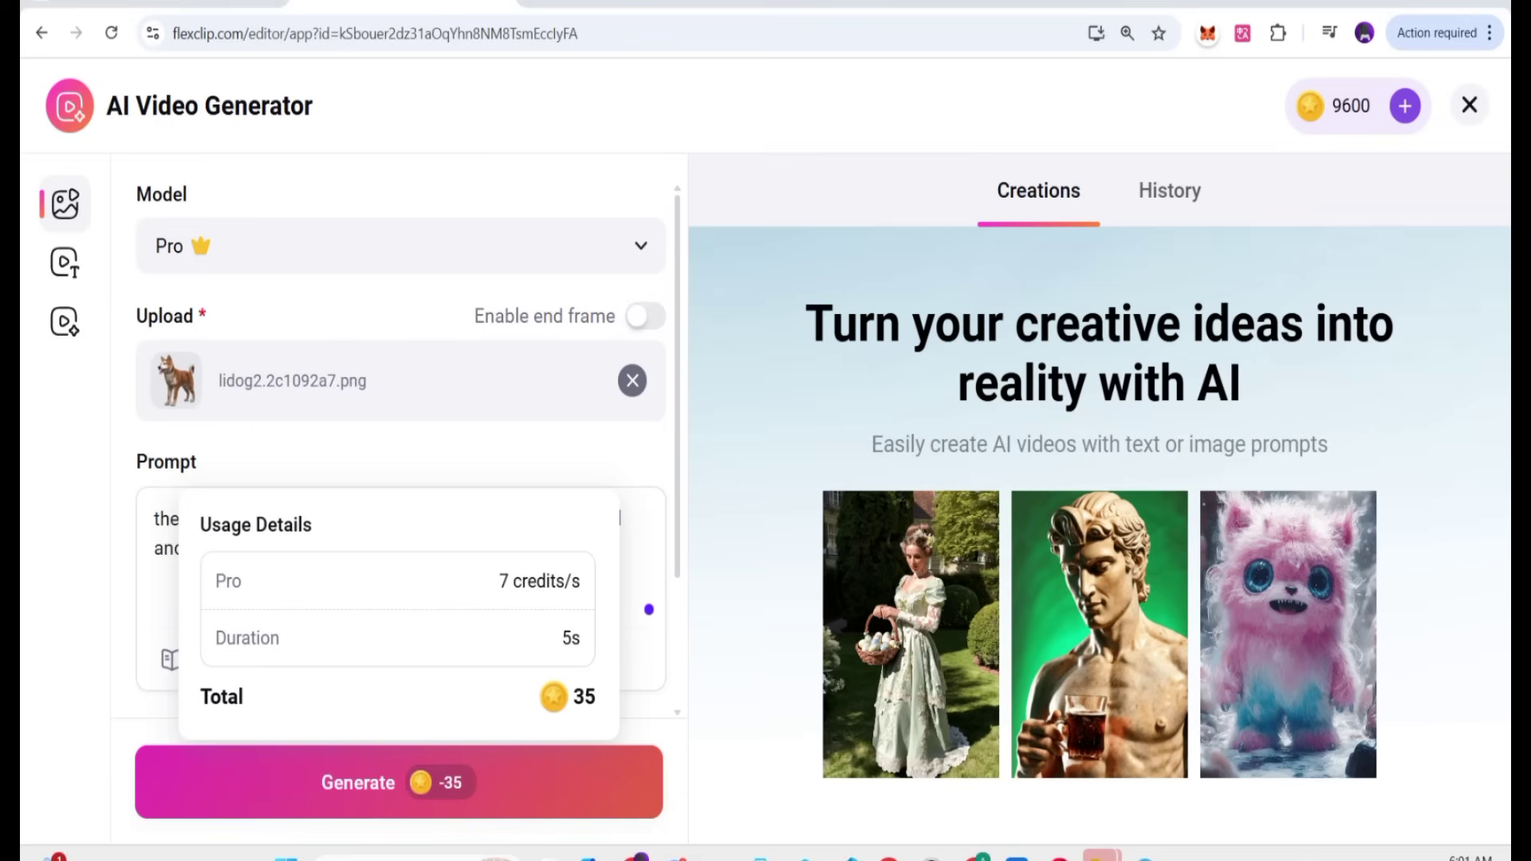
click(438, 782)
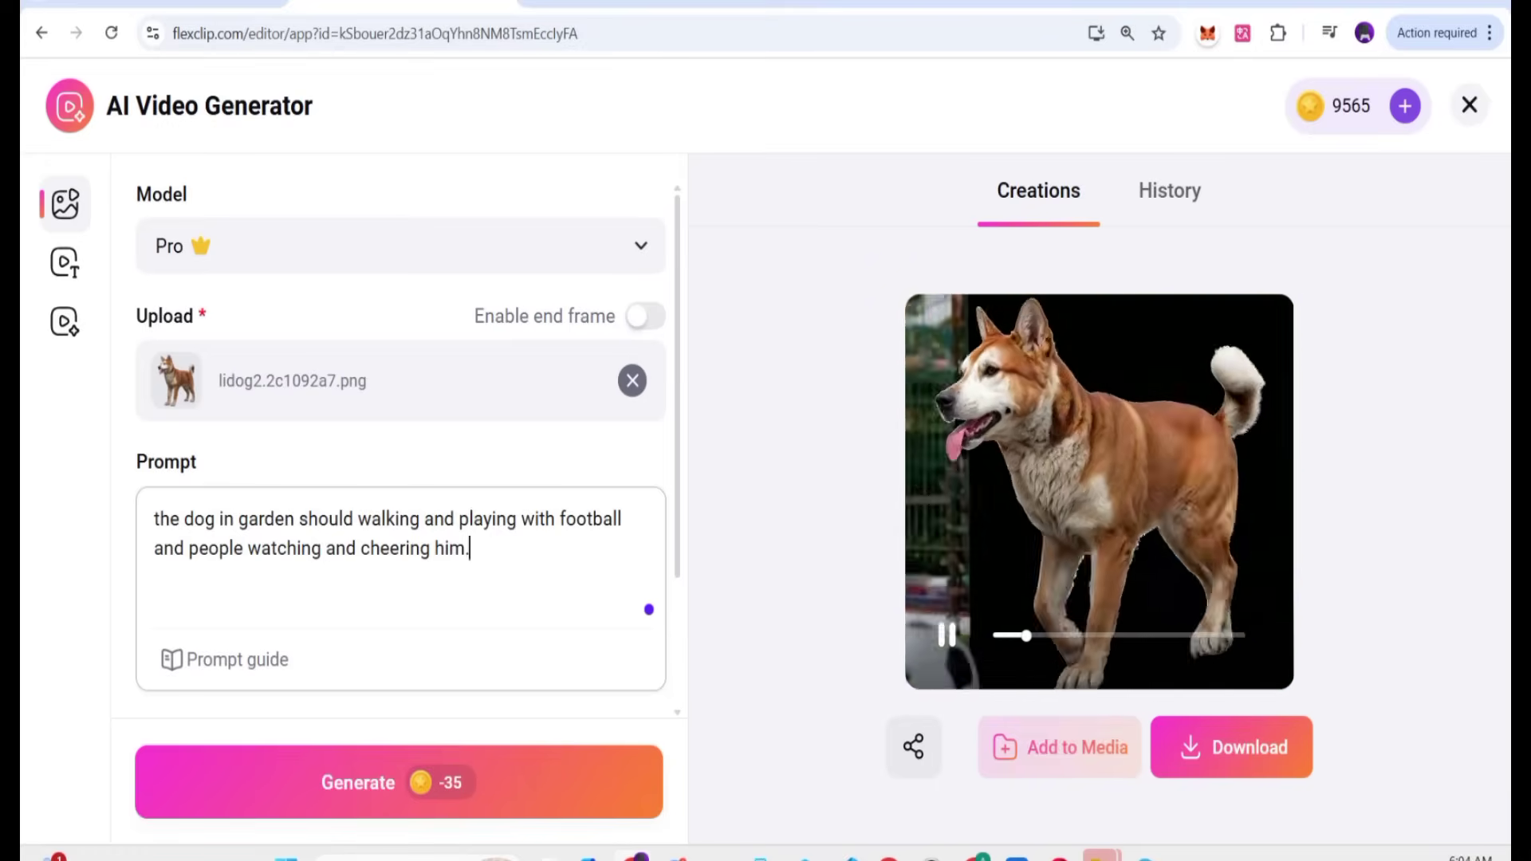
Step: Append "there should be building at background and looks like a stadium and babies are too there." to the prompt and regenerate the video
text(there should be building and looks like a stadium and babies are too there.)
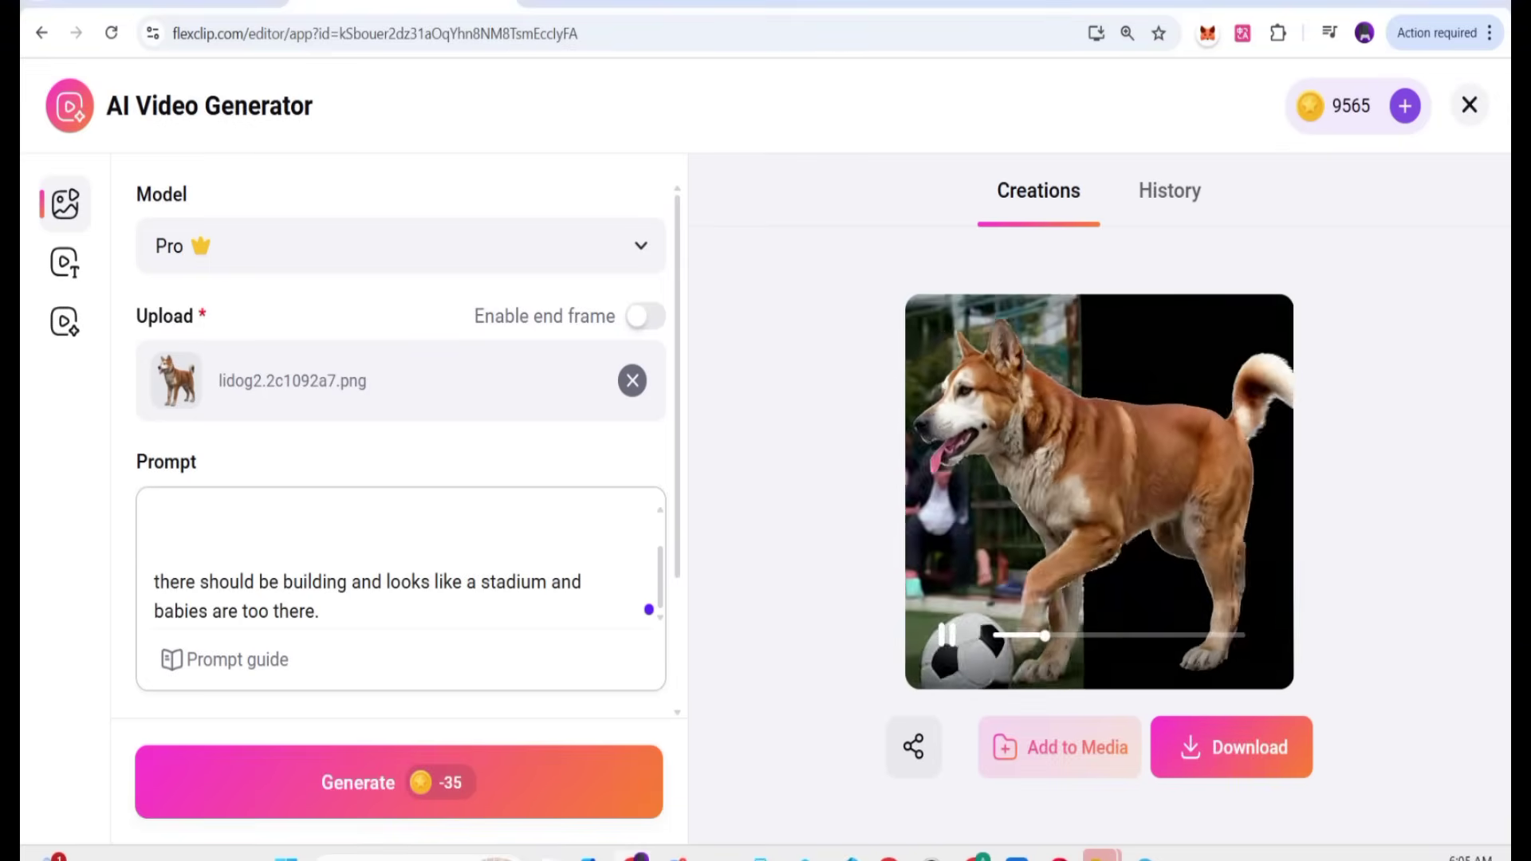
scroll(401, 562, up, 1)
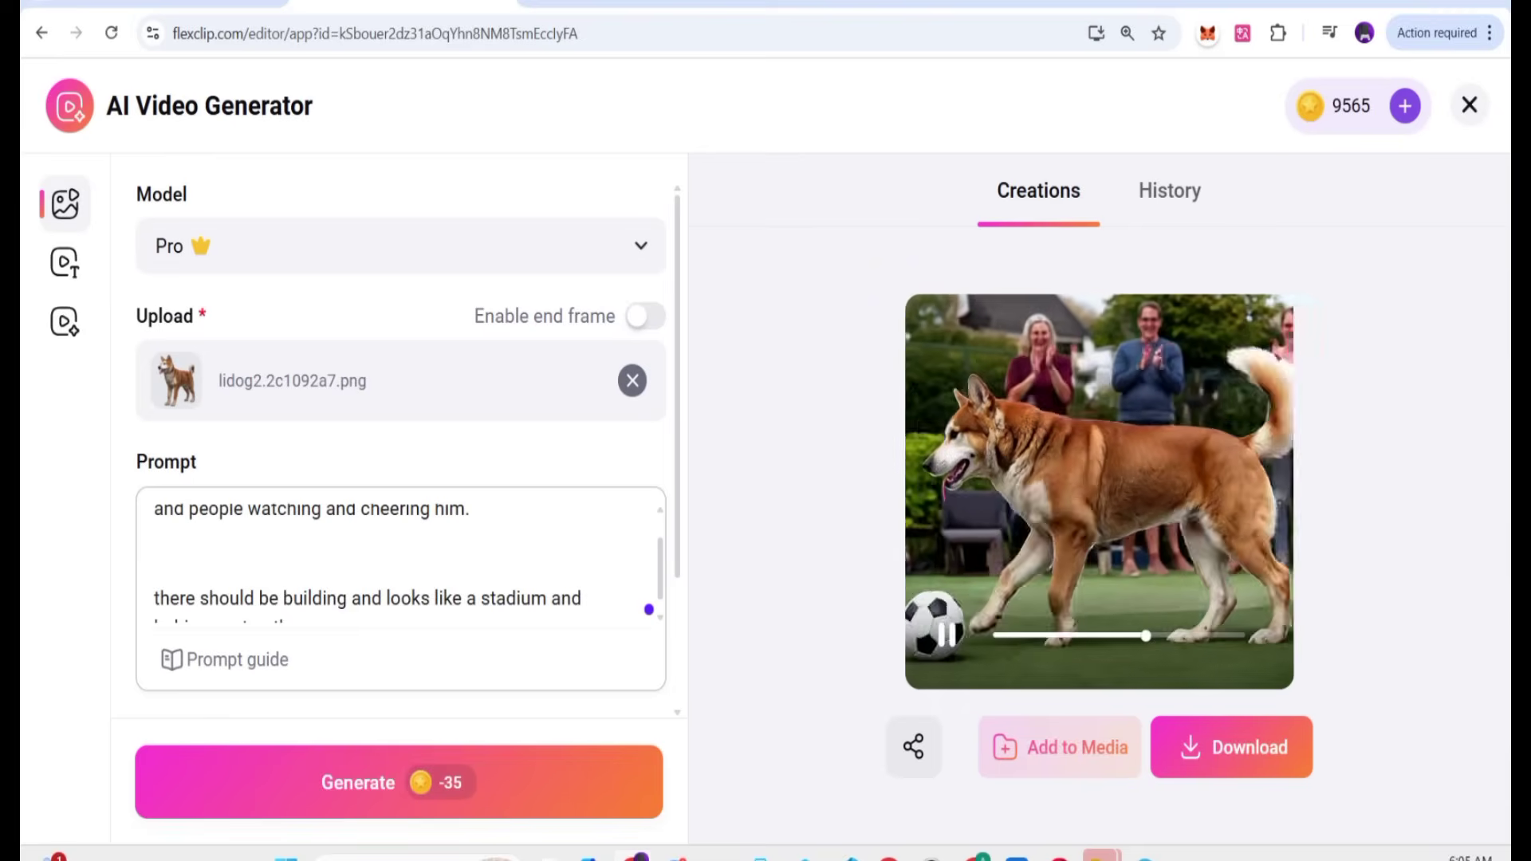
click(347, 598)
text(at)
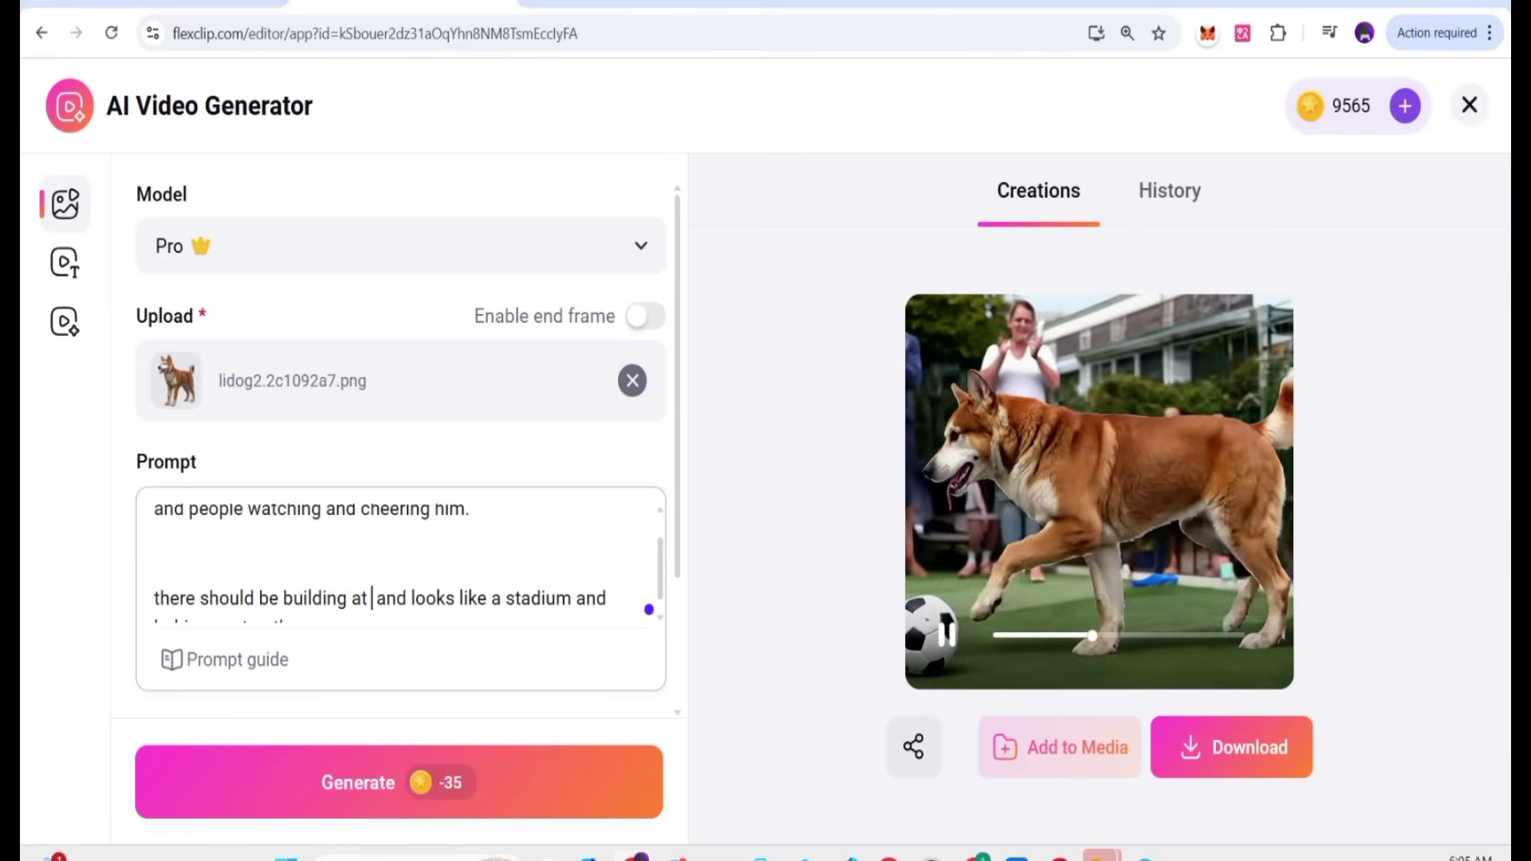
text( background)
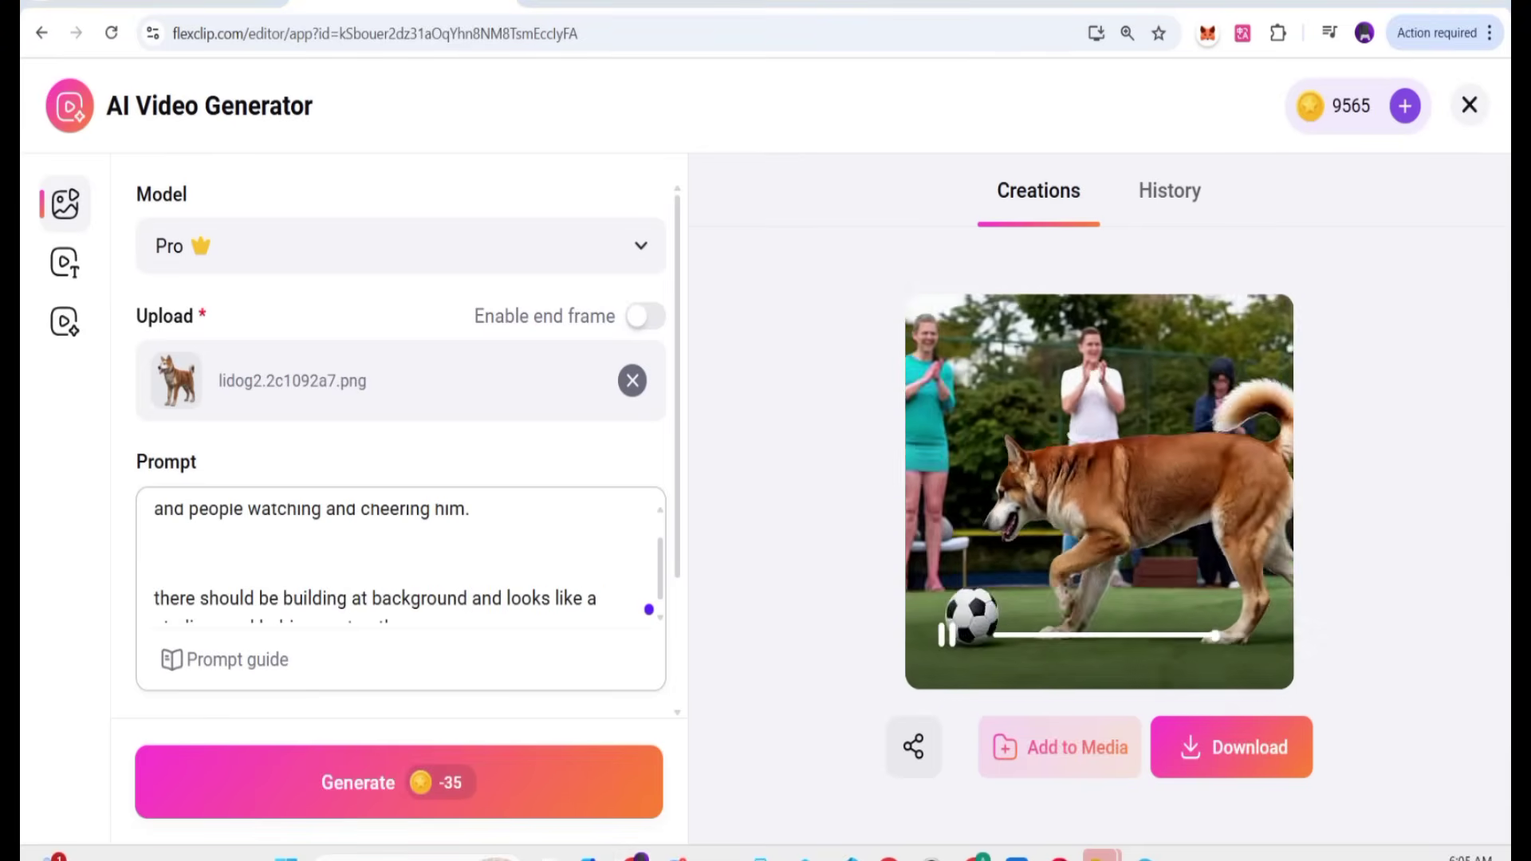
scroll(399, 563, down, 1)
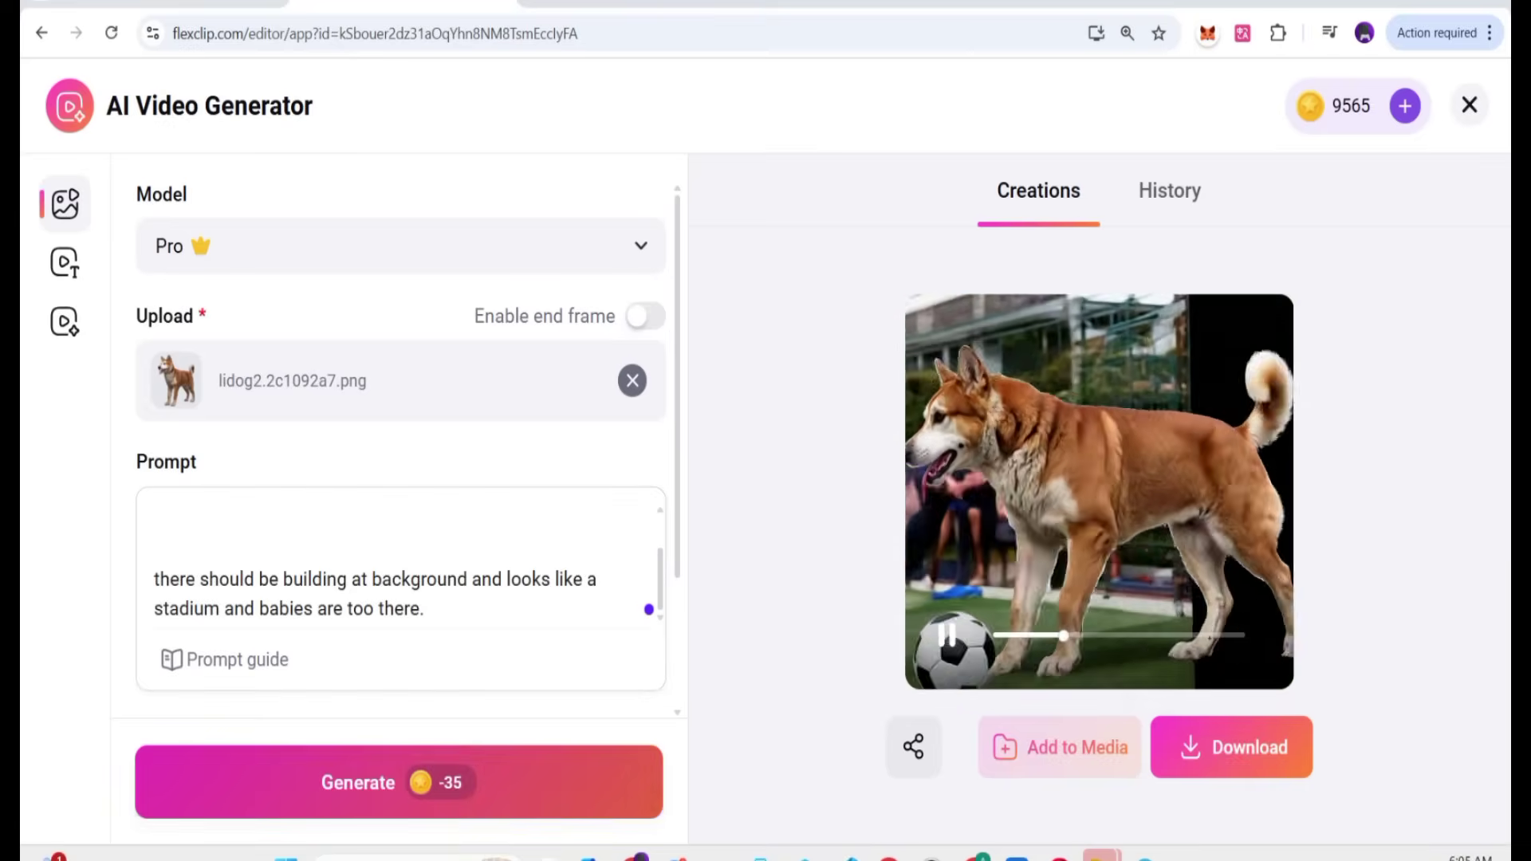
click(399, 781)
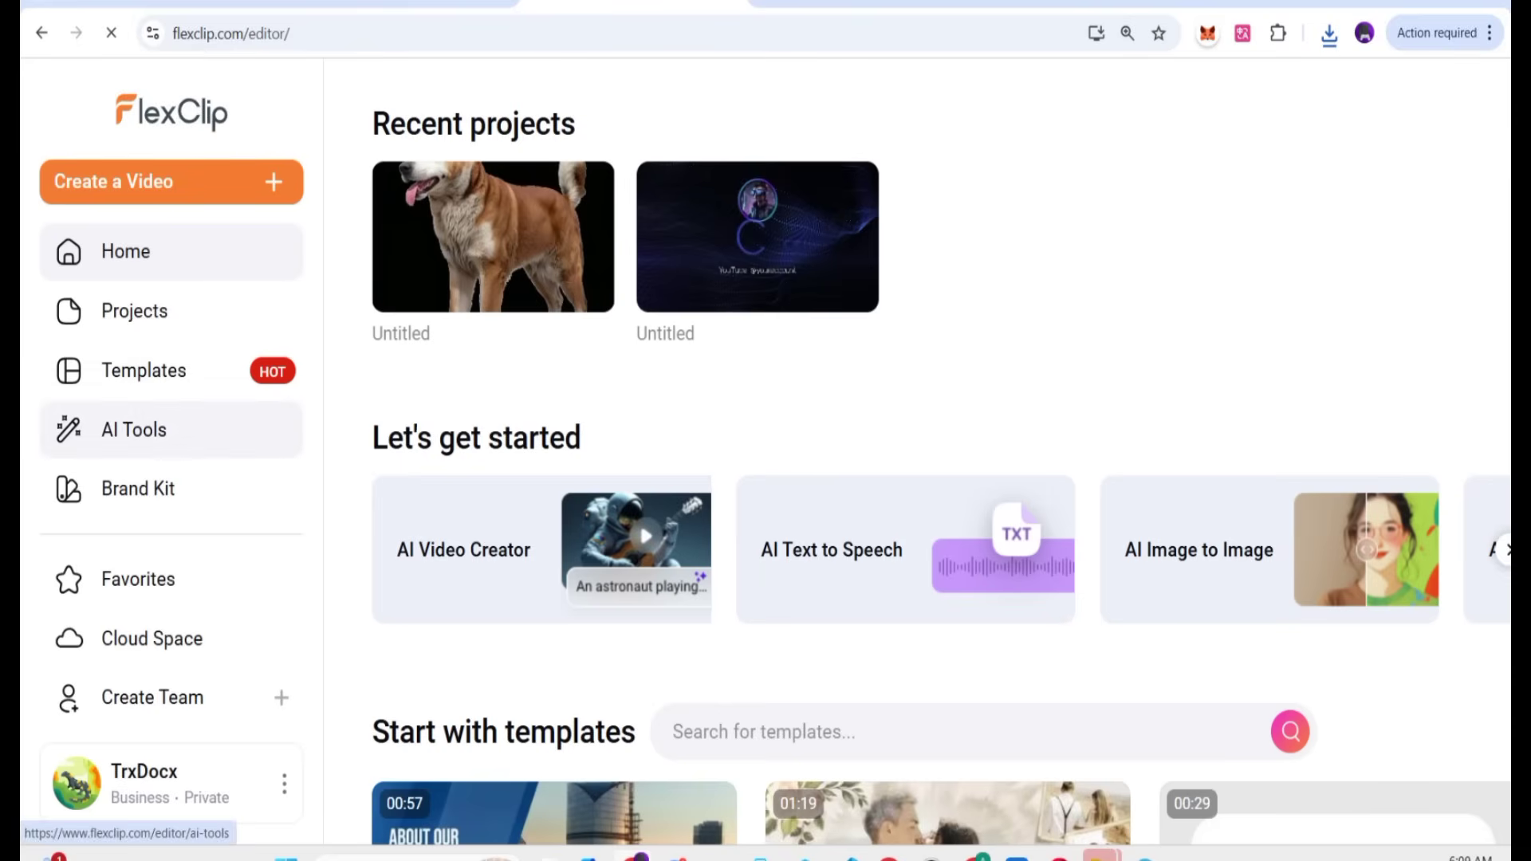
Step: Open the AI Tools collection from the FlexClip home page
click(133, 430)
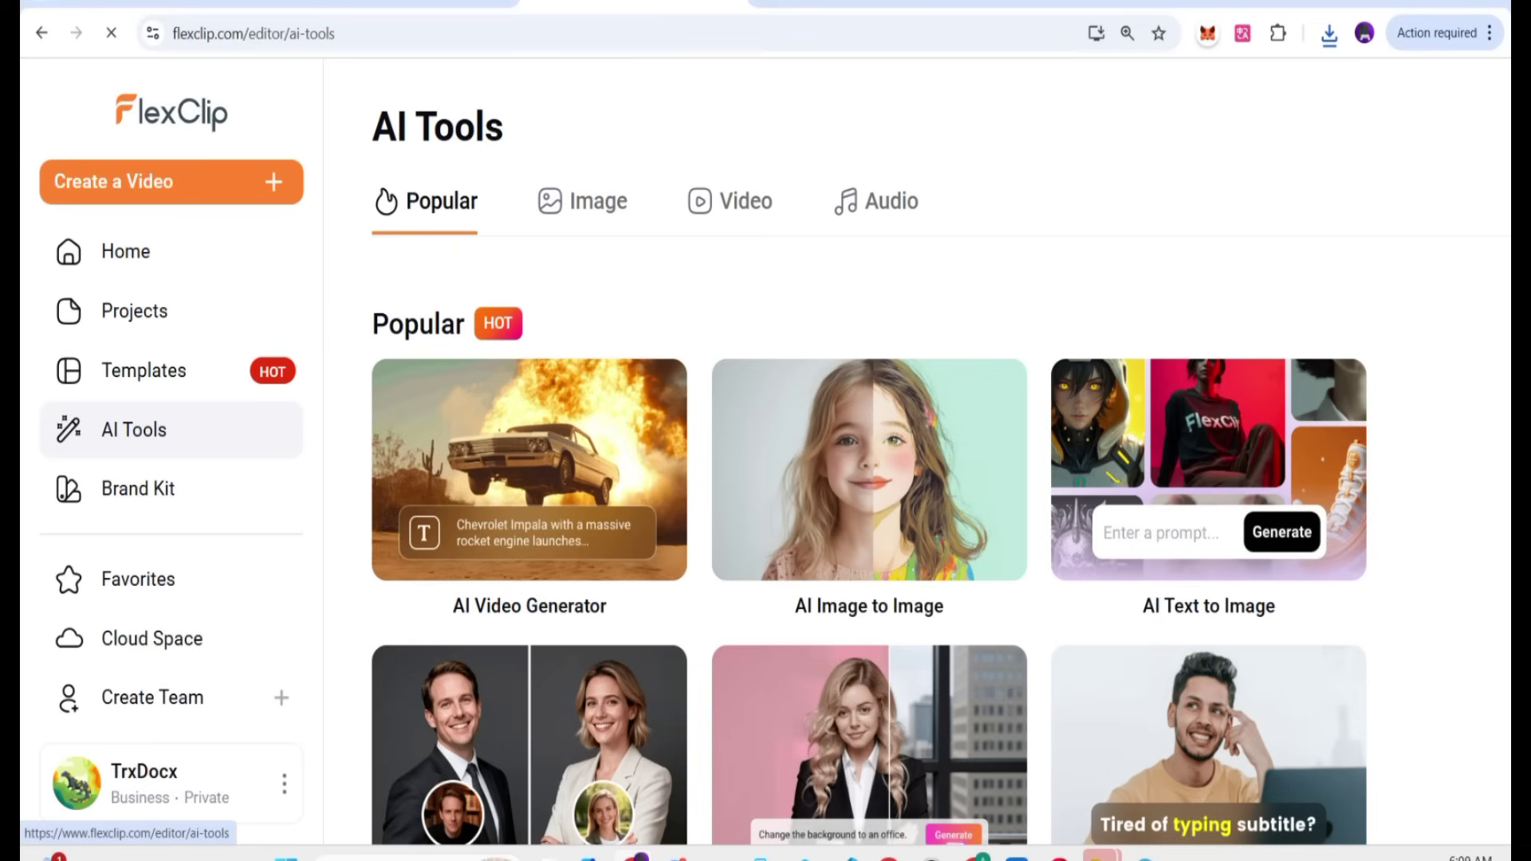
Step: Look through the popular, image, video and audio sections of the AI Tools collection
scroll(869, 550, down, 1)
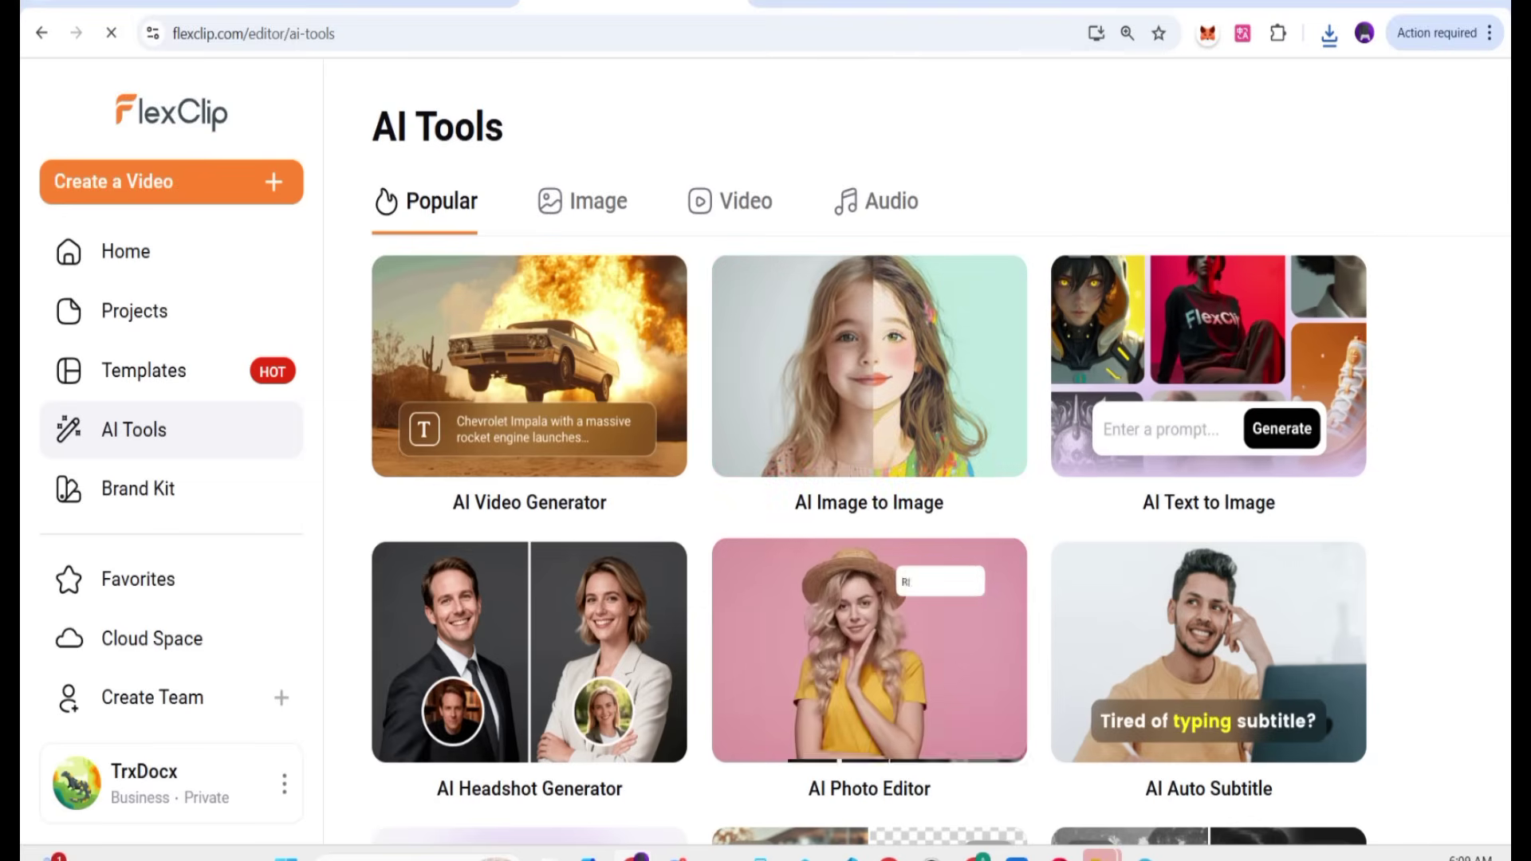
scroll(869, 548, down, 2)
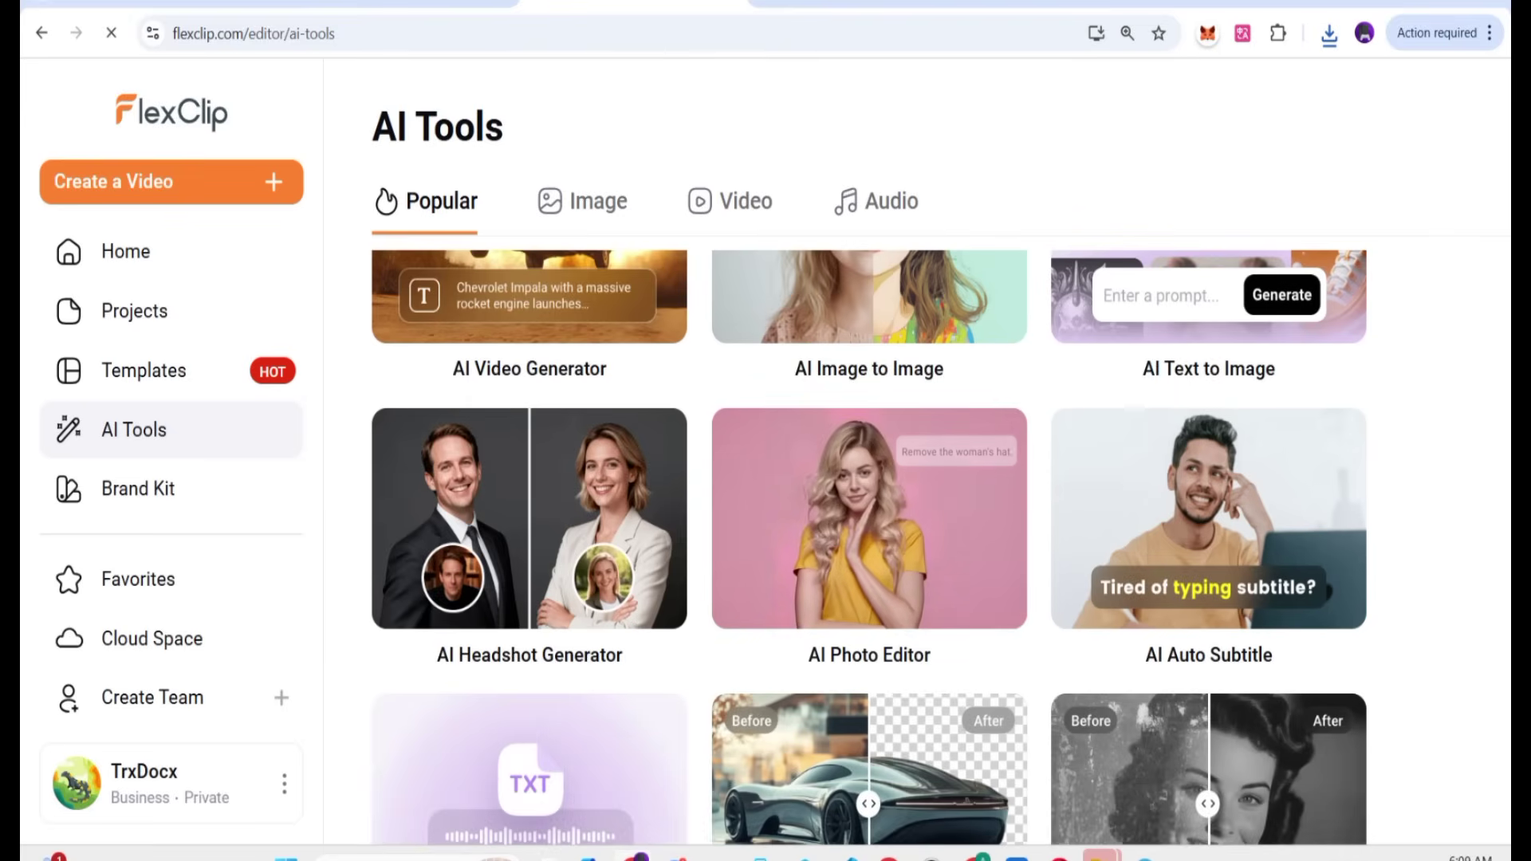
scroll(869, 547, down, 2)
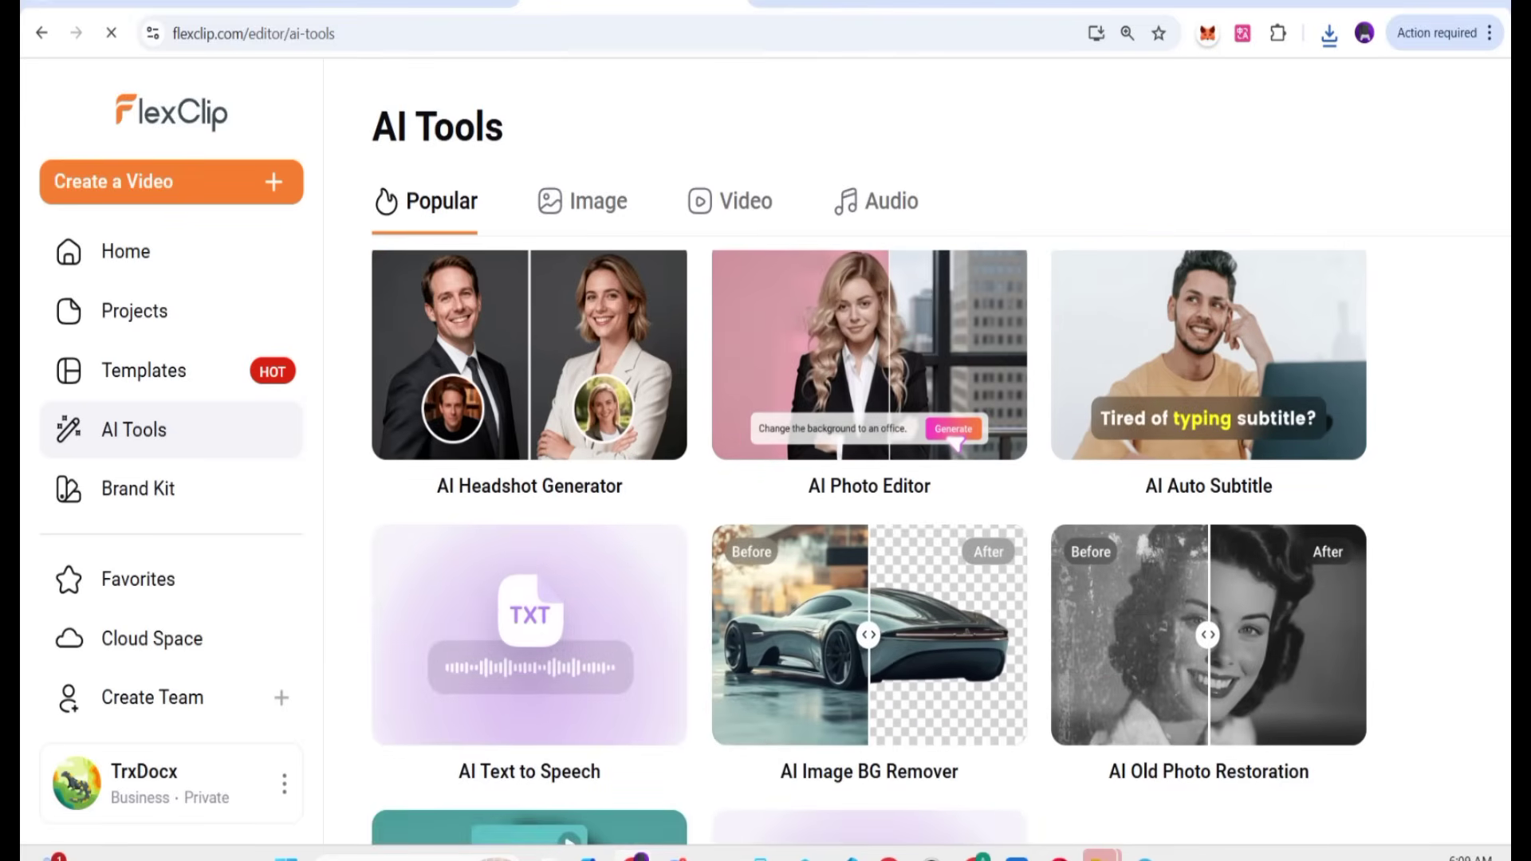
scroll(869, 547, down, 6)
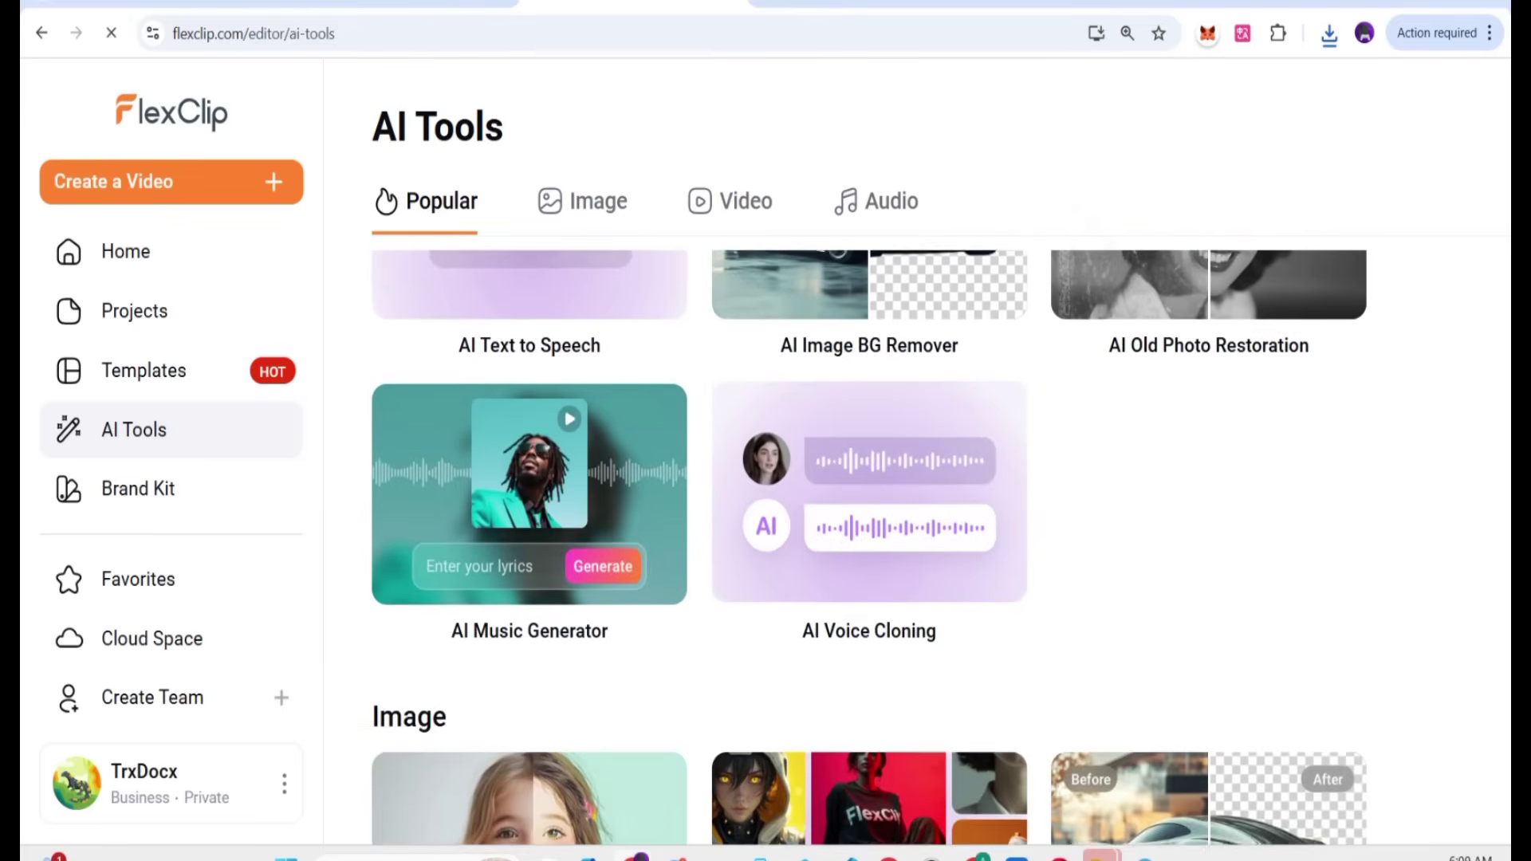
scroll(869, 548, down, 9)
scroll(869, 548, down, 12)
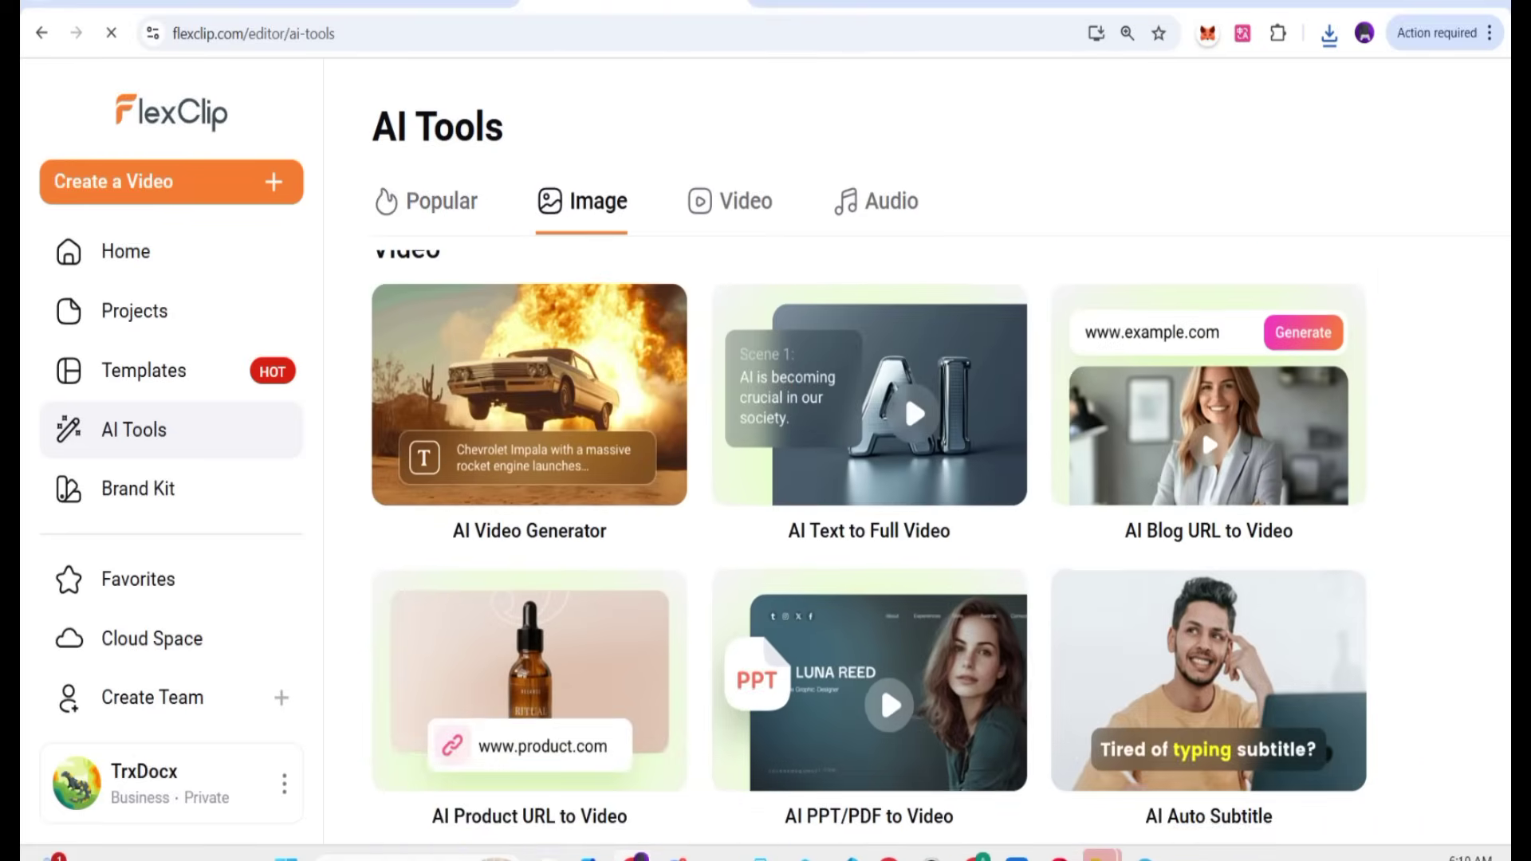
scroll(633, 485, down, 10)
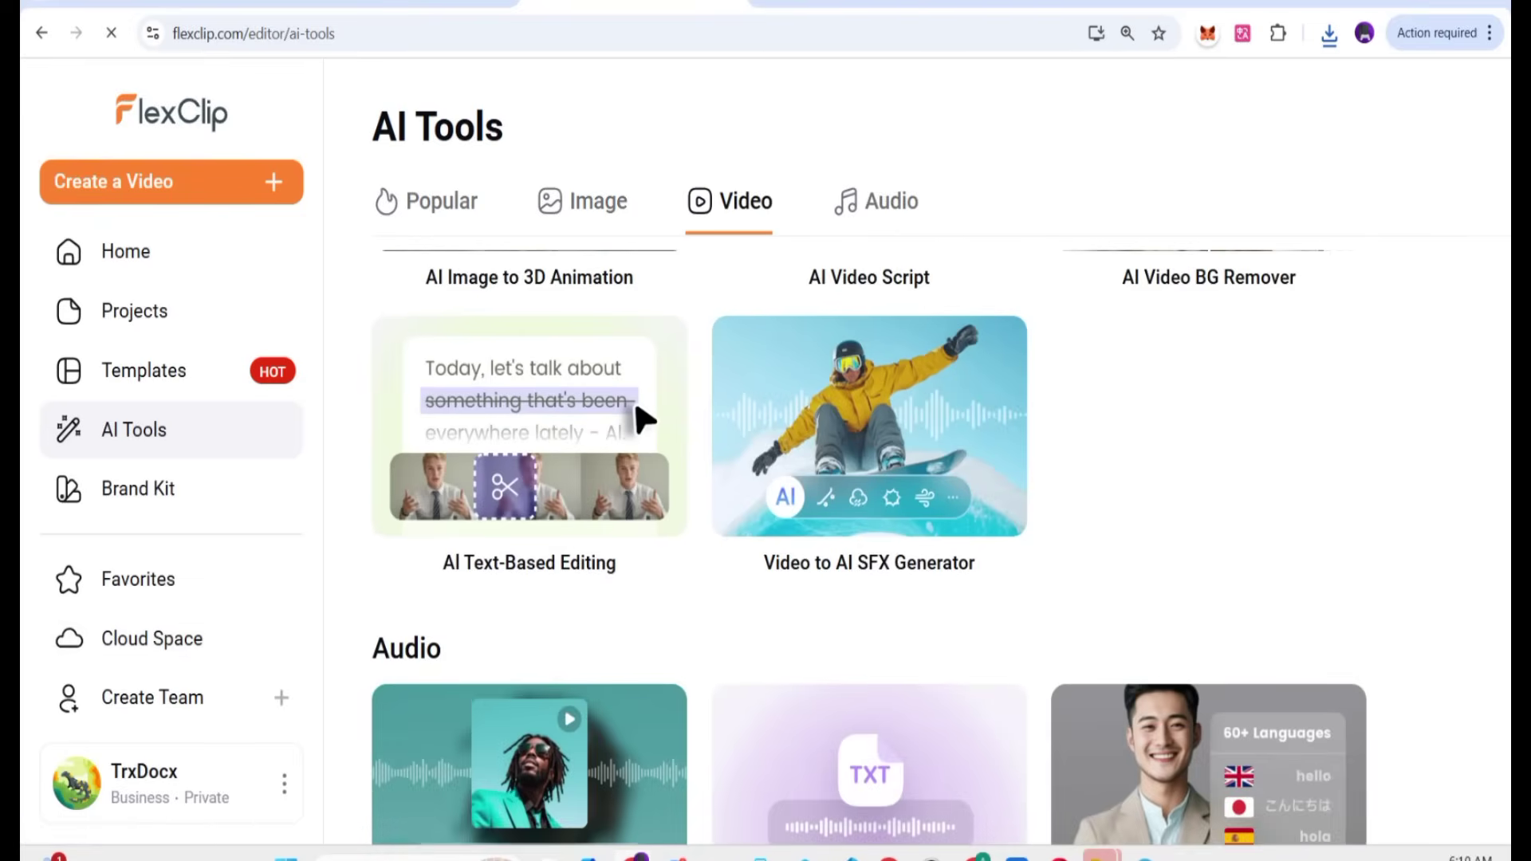
Step: Open the account's profile page and view the AI and Create offerings listed on the site
click(170, 782)
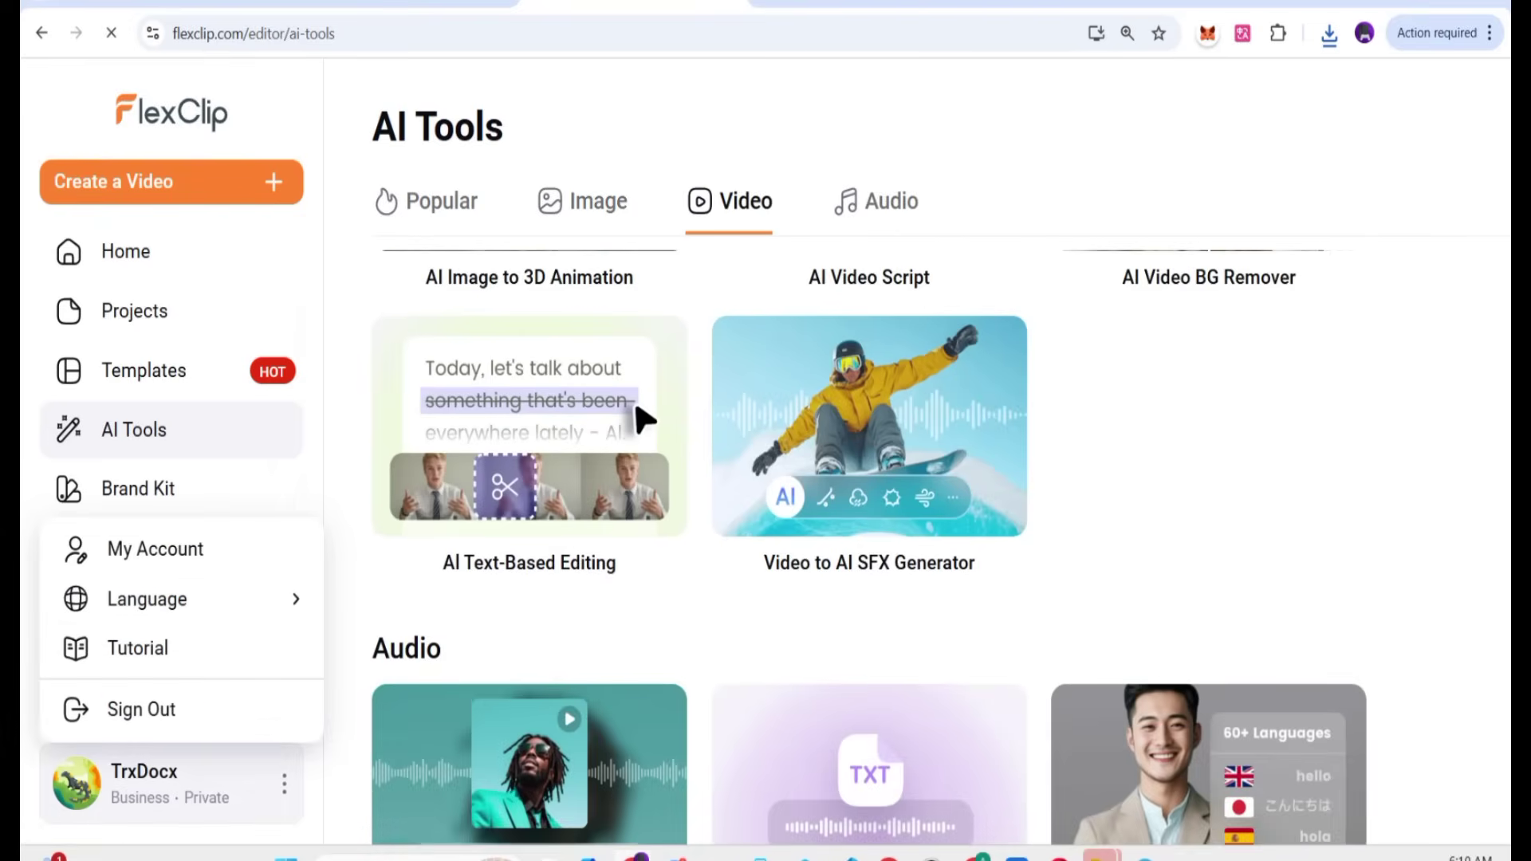
click(156, 548)
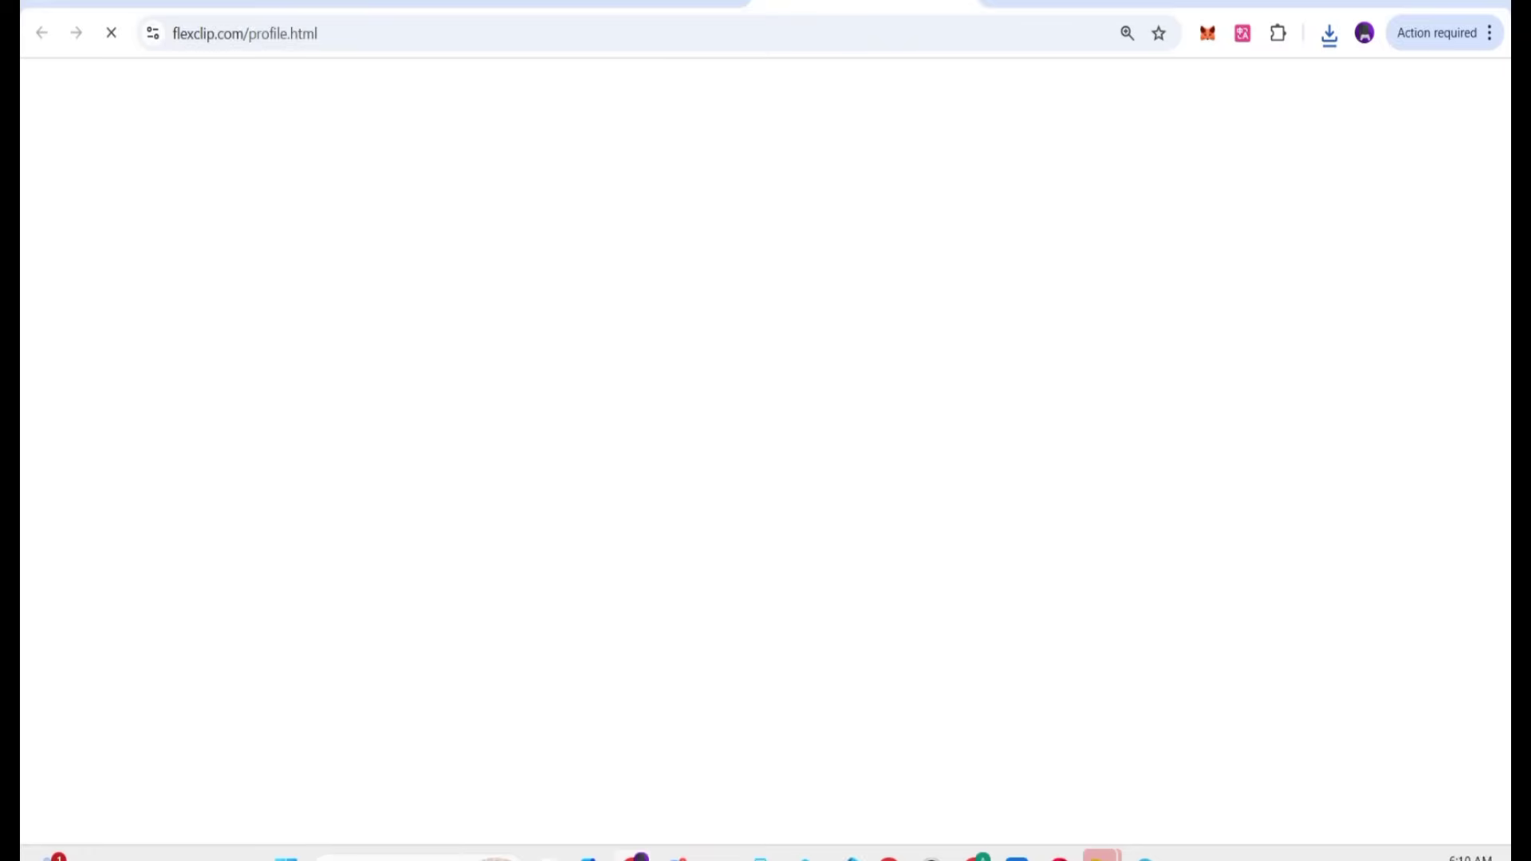
mouse_move(842, 106)
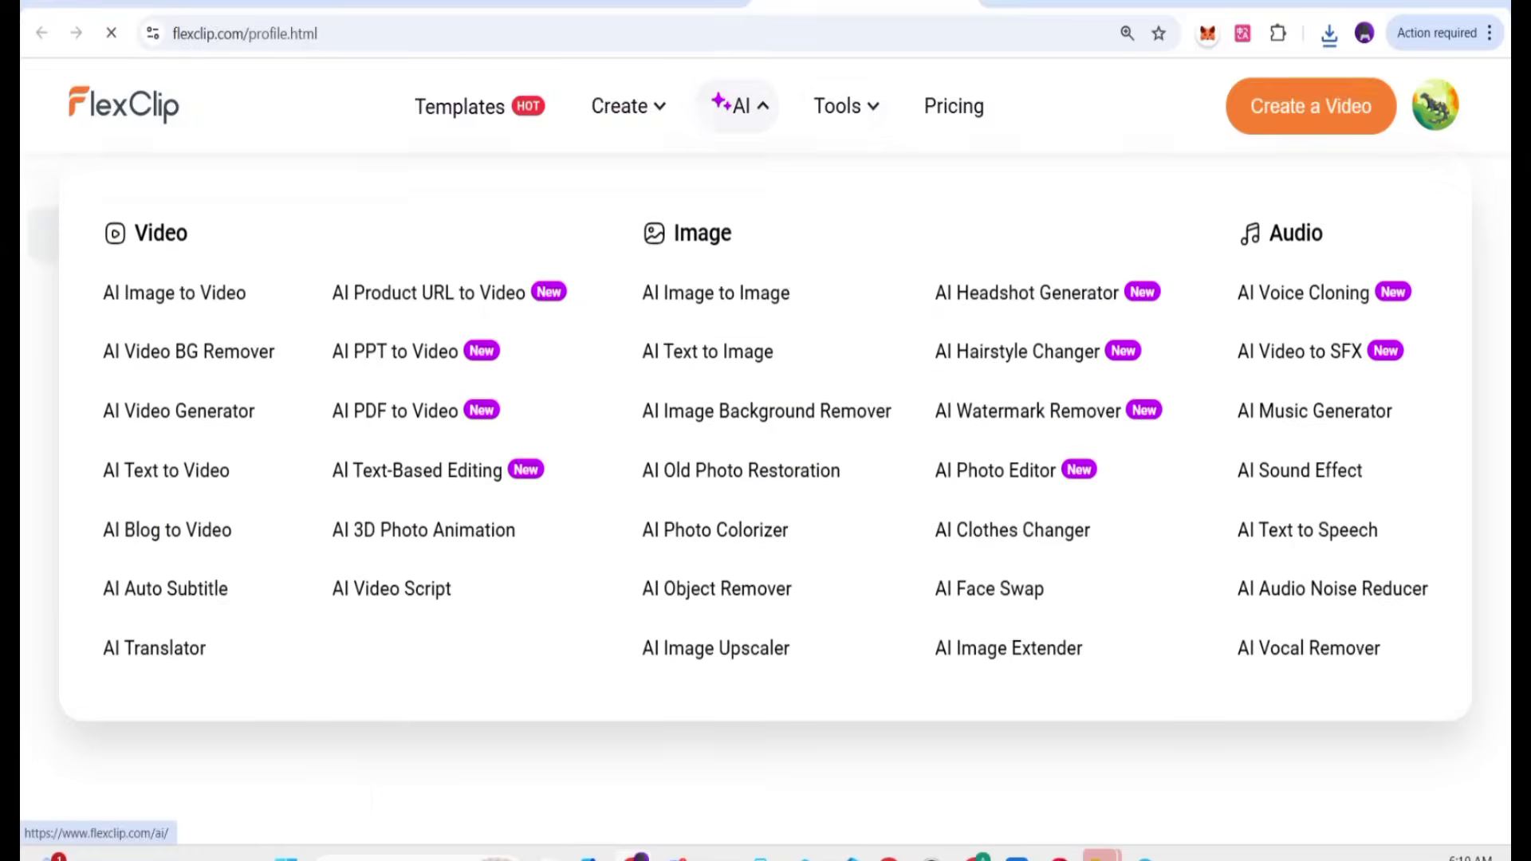
mouse_move(628, 106)
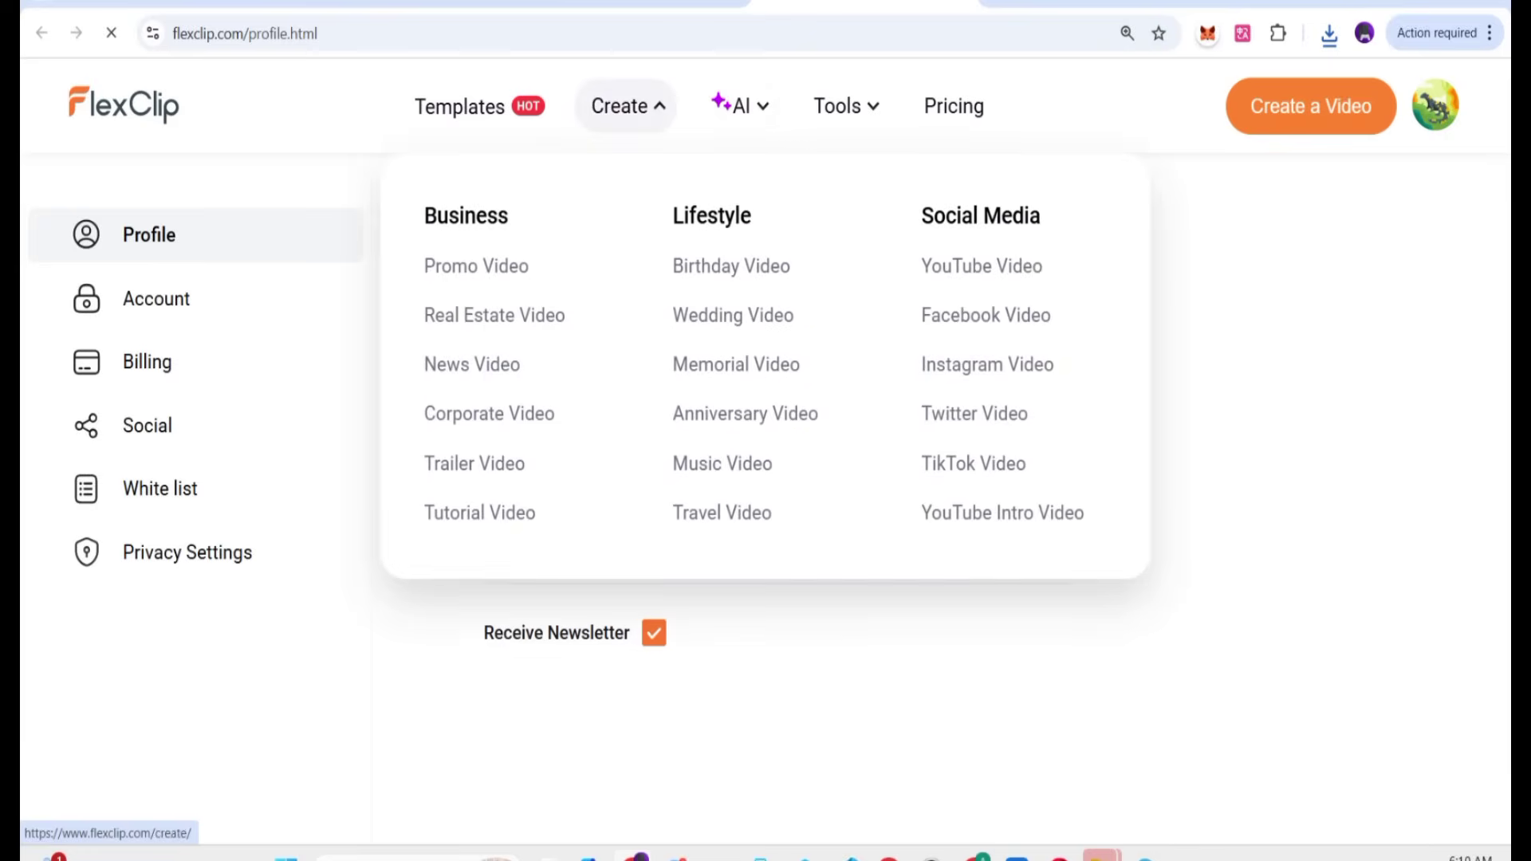
Step: Open the pricing page and compare the features and annual prices of the Free, Plus and Business plans
click(953, 106)
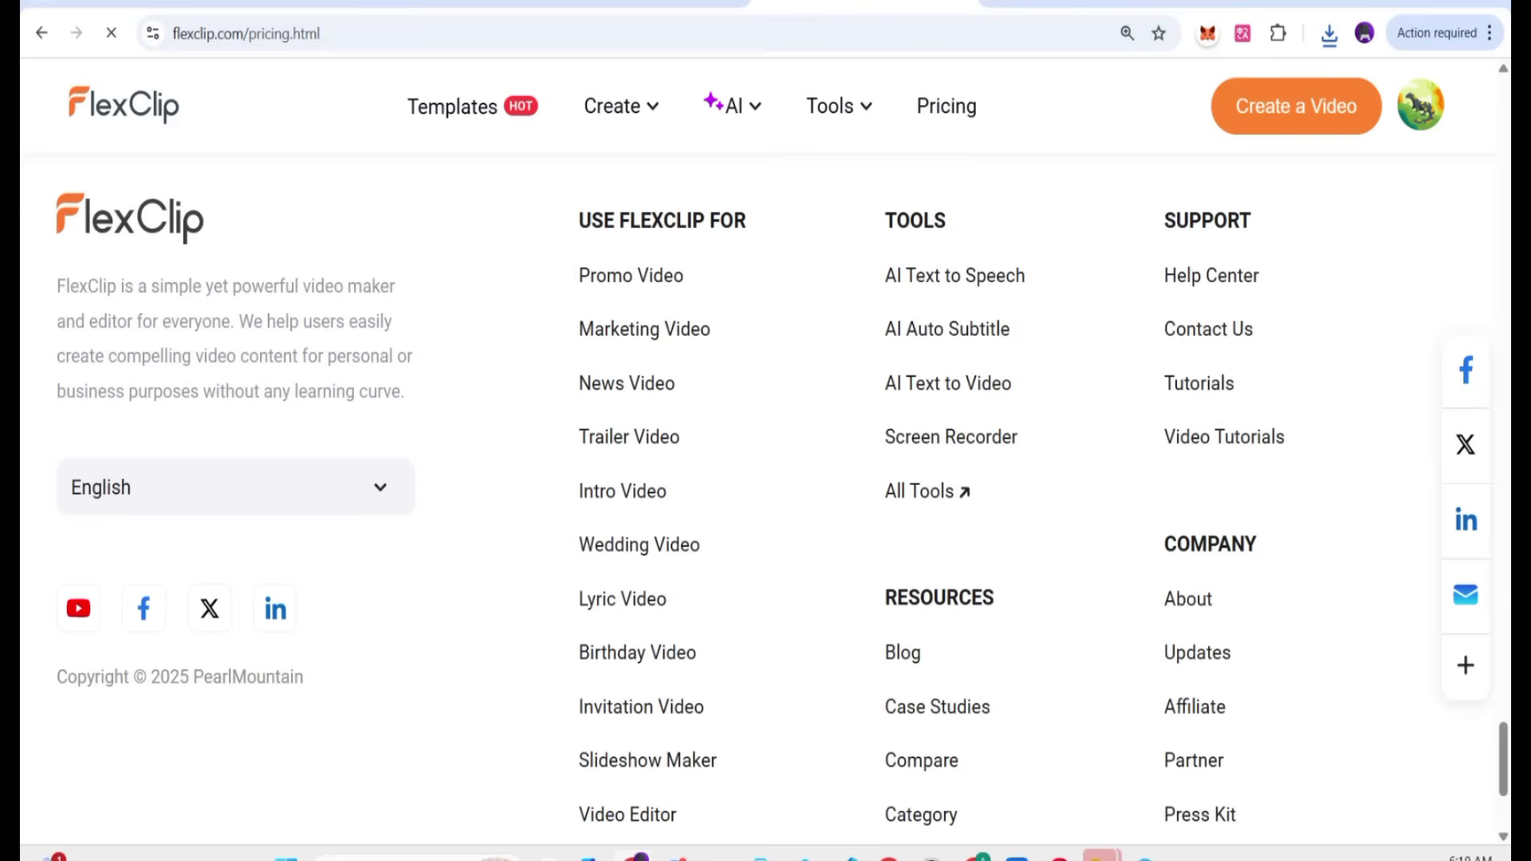
scroll(919, 599, down, 2)
scroll(919, 599, up, 7)
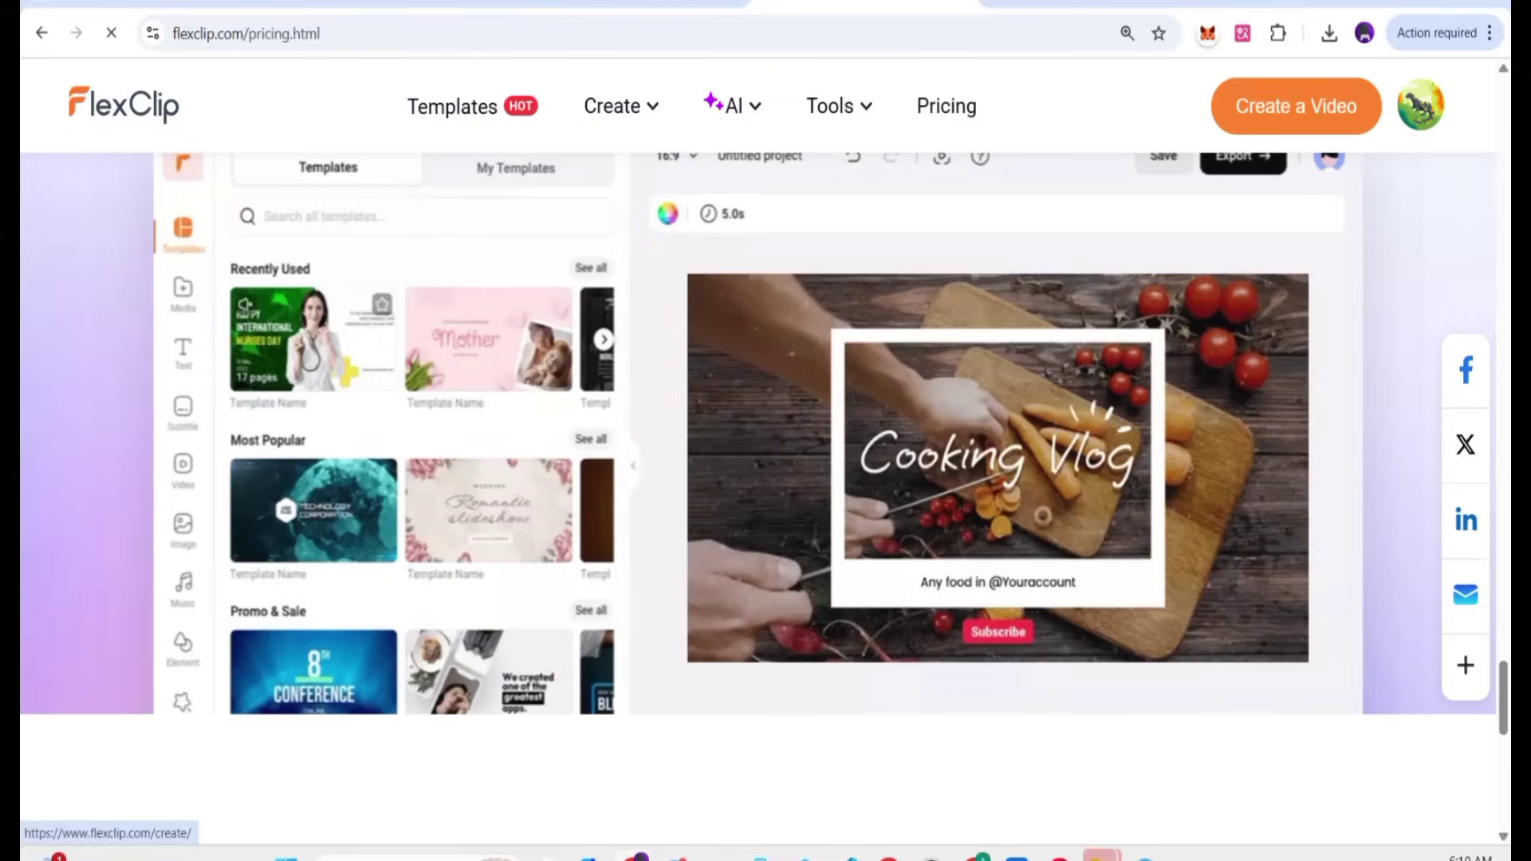
scroll(764, 458, up, 10)
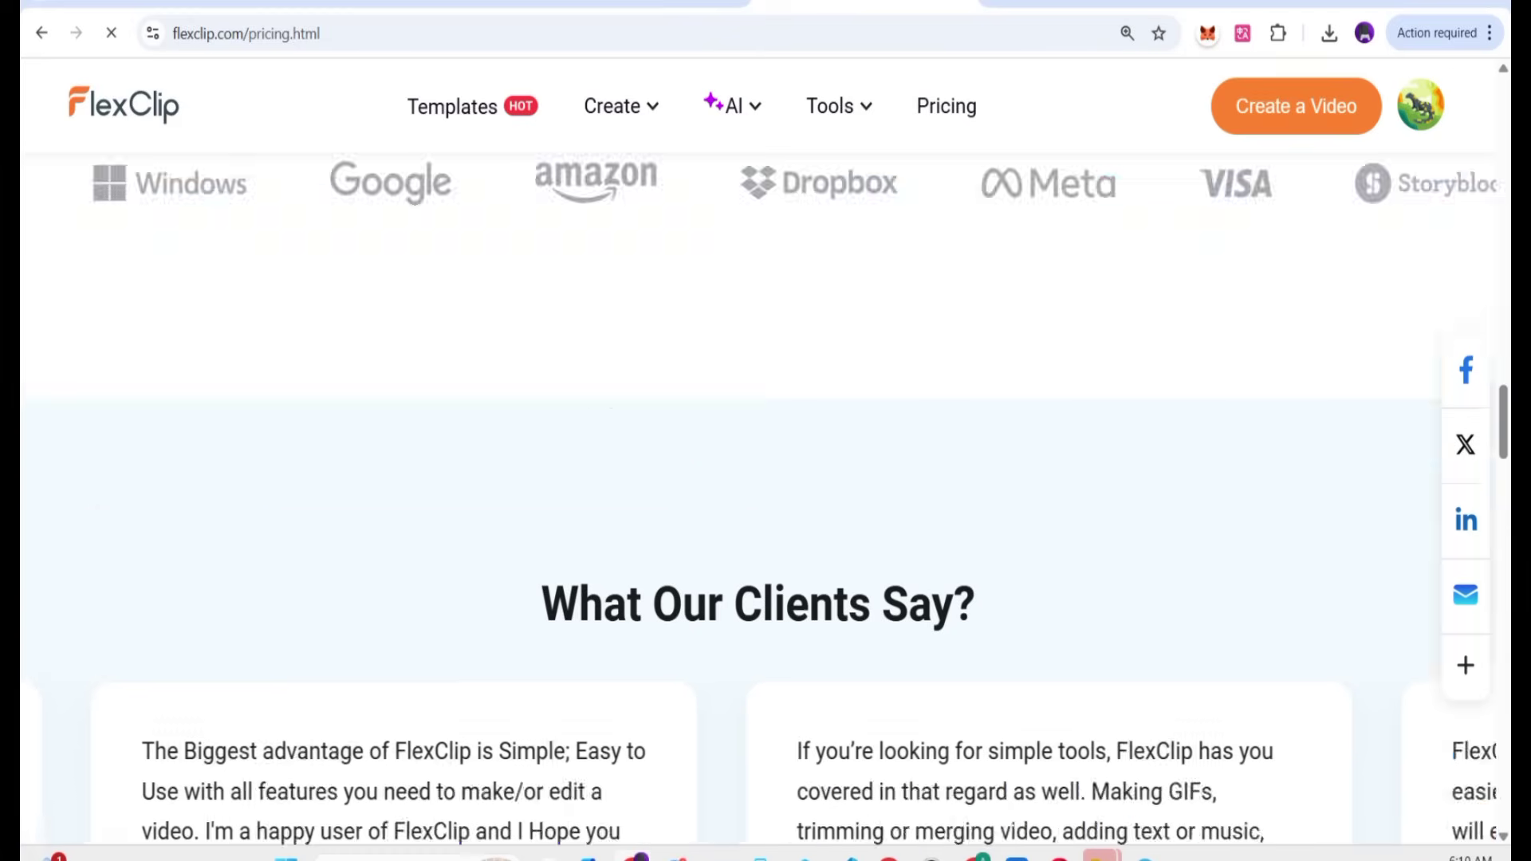
scroll(764, 459, up, 10)
scroll(764, 458, down, 4)
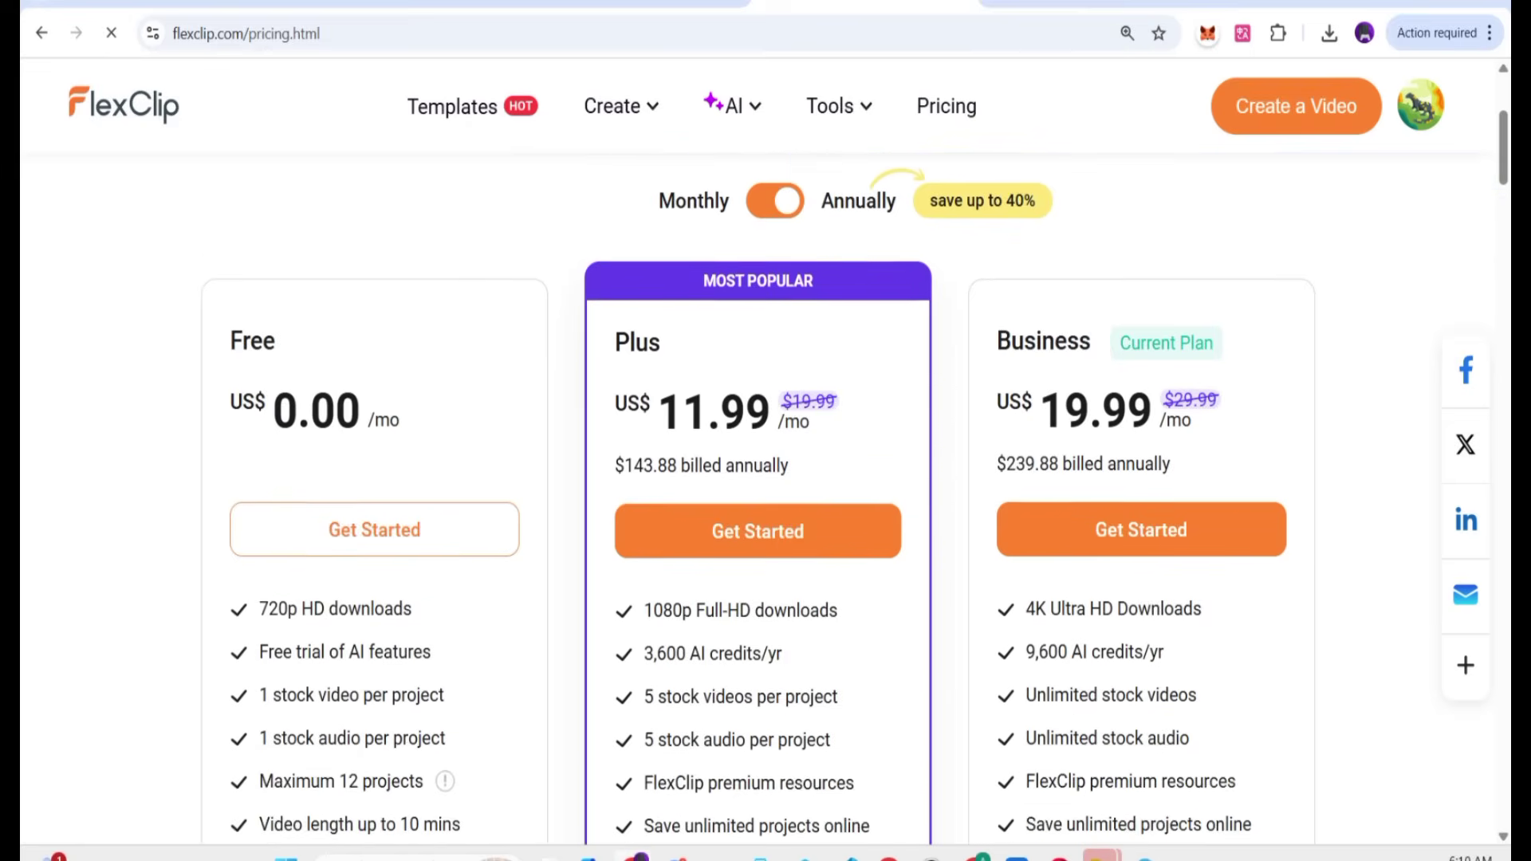
scroll(764, 458, down, 1)
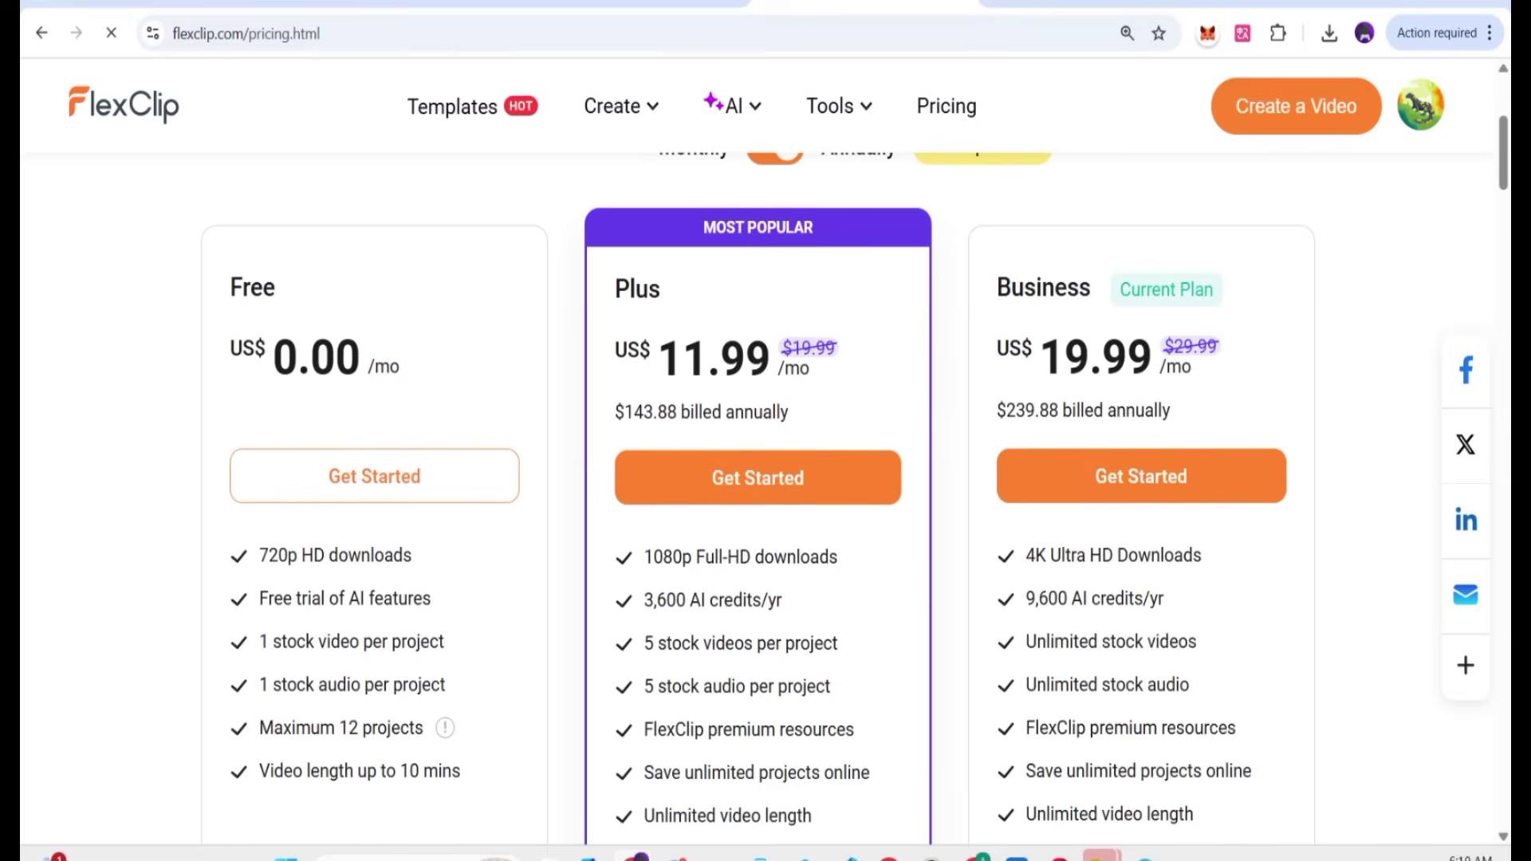
scroll(763, 470, up, 3)
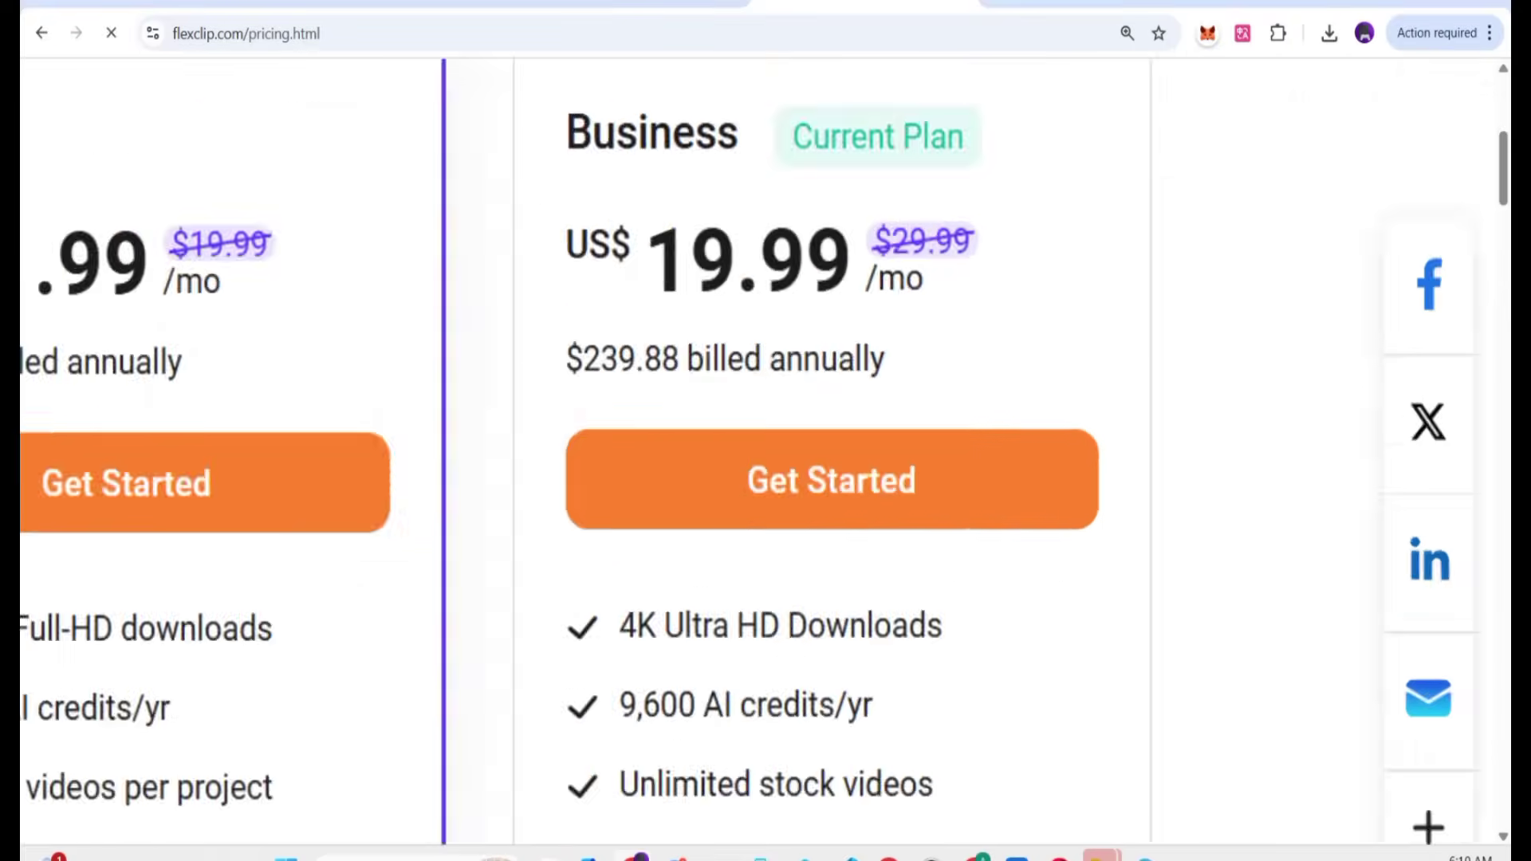